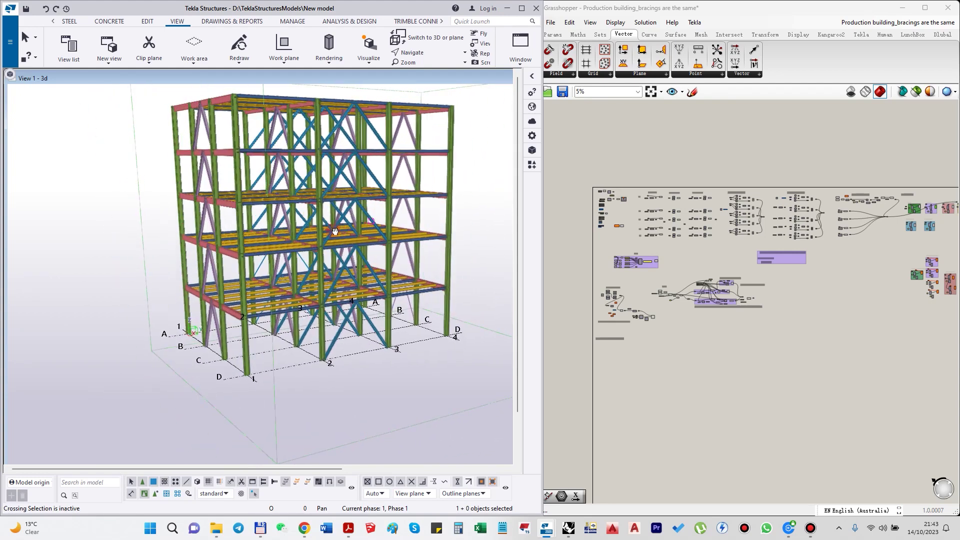
# Orbit the Tekla 3D view to a closer oblique angle on the steel frame
pyautogui.keyDown('ctrl'); pyautogui.moveTo(230, 220); pyautogui.dragTo(272, 256, button='middle'); pyautogui.keyUp('ctrl')
pyautogui.scroll(5, 272, 256)
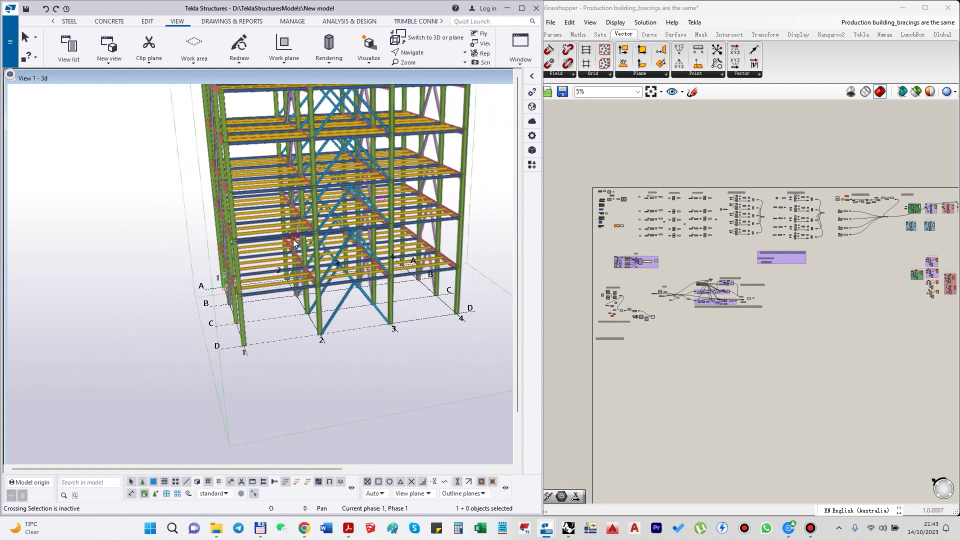
pyautogui.keyDown('ctrl'); pyautogui.moveTo(293, 219); pyautogui.dragTo(316, 139, button='middle'); pyautogui.keyUp('ctrl')
pyautogui.scroll(-3, 371, 232)
# Zoom the canvas onto the Space X/Y, Number X/Y and H1–H5 sliders, with Space X at 5000
pyautogui.scroll(12, 595, 244)
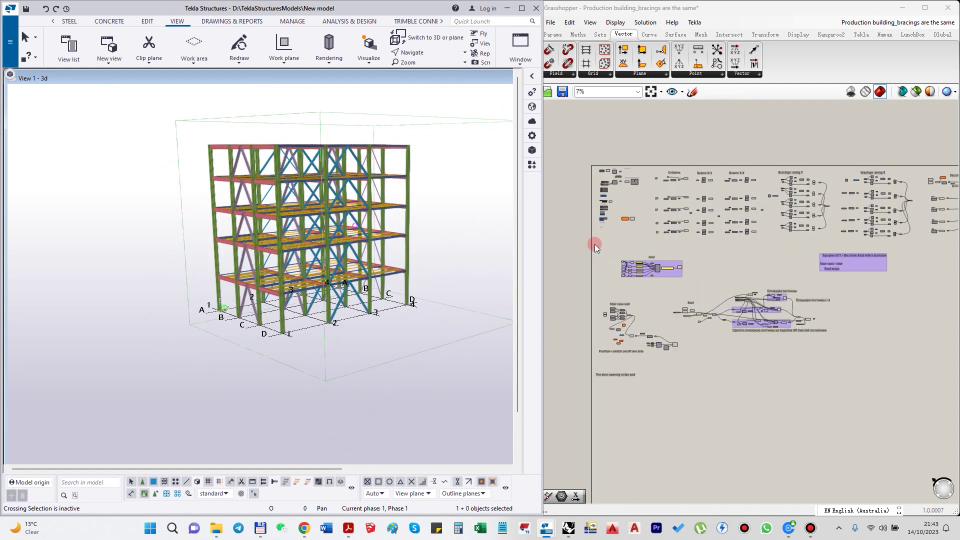
pyautogui.scroll(3, 570, 170)
pyautogui.scroll(-3, 656, 161)
pyautogui.scroll(3, 592, 161)
pyautogui.keyDown('ctrl'); pyautogui.moveTo(365, 220); pyautogui.dragTo(338, 254, button='middle'); pyautogui.keyUp('ctrl')
pyautogui.scroll(3, 600, 220)
pyautogui.moveTo(694, 168)
pyautogui.mouseDown()
pyautogui.moveTo(727, 168)
pyautogui.moveTo(695, 168)
pyautogui.mouseUp()
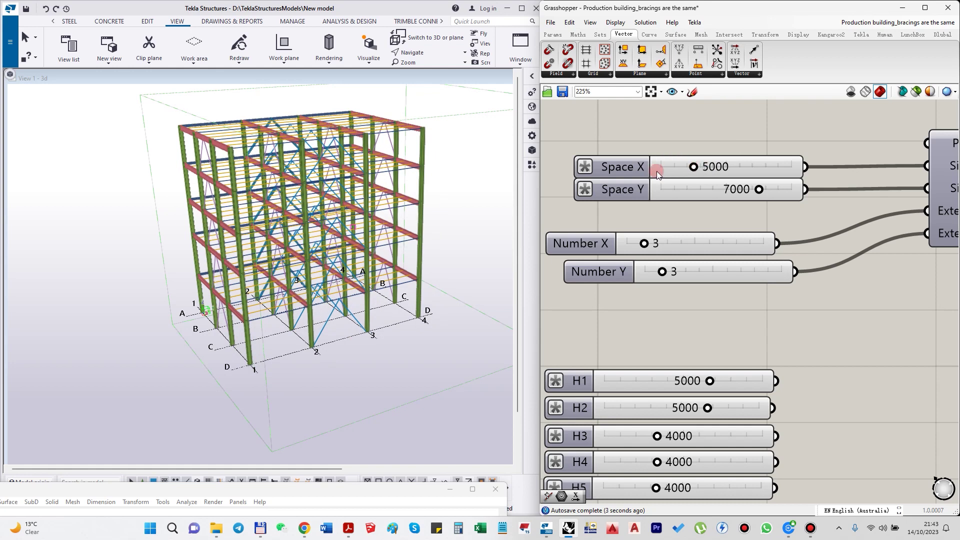
# Try more bays along Y with the Number Y slider, then return it
pyautogui.scroll(-3, 675, 194)
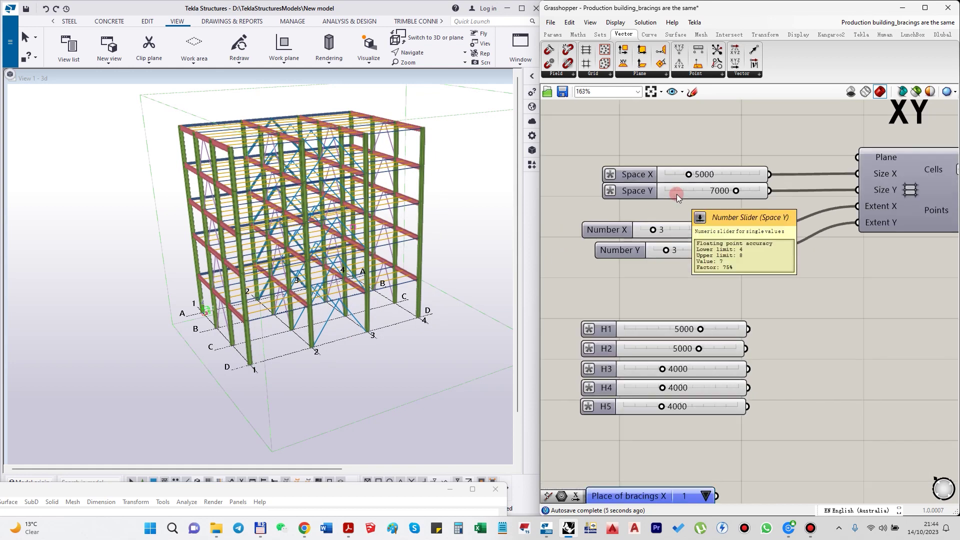
pyautogui.scroll(3, 665, 255)
pyautogui.moveTo(679, 241); pyautogui.dragTo(746, 242)
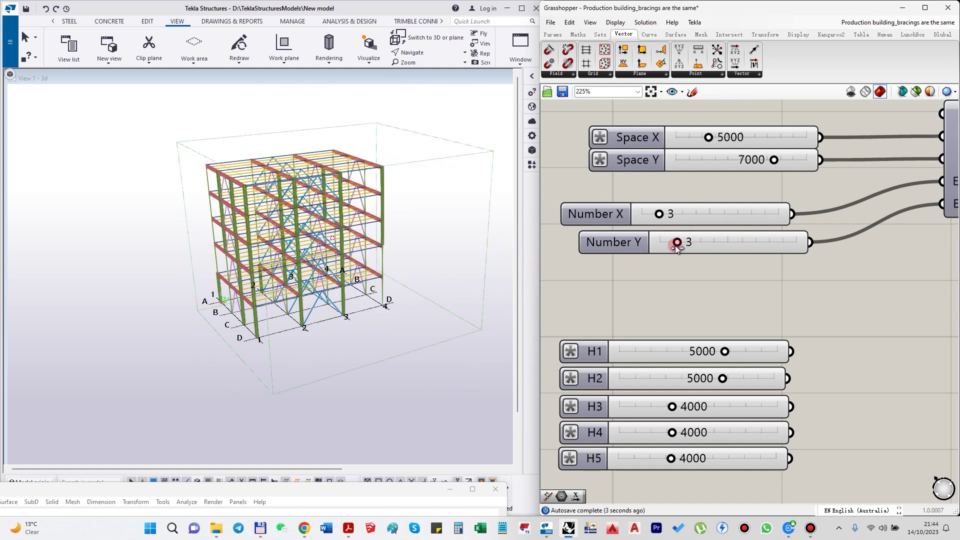
pyautogui.scroll(-2, 626, 241)
pyautogui.scroll(2, 658, 375)
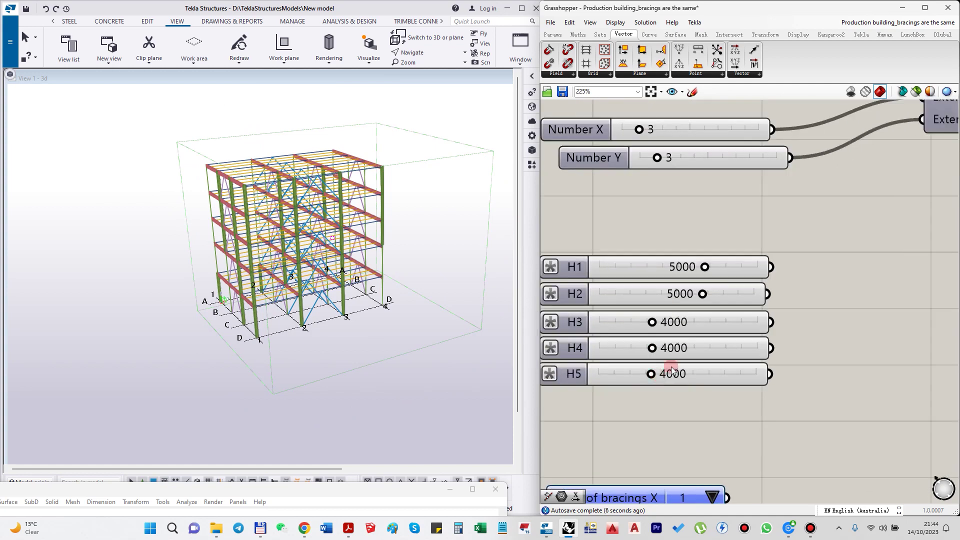
pyautogui.scroll(-2, 781, 274)
pyautogui.scroll(-4, 739, 307)
pyautogui.scroll(6, 751, 289)
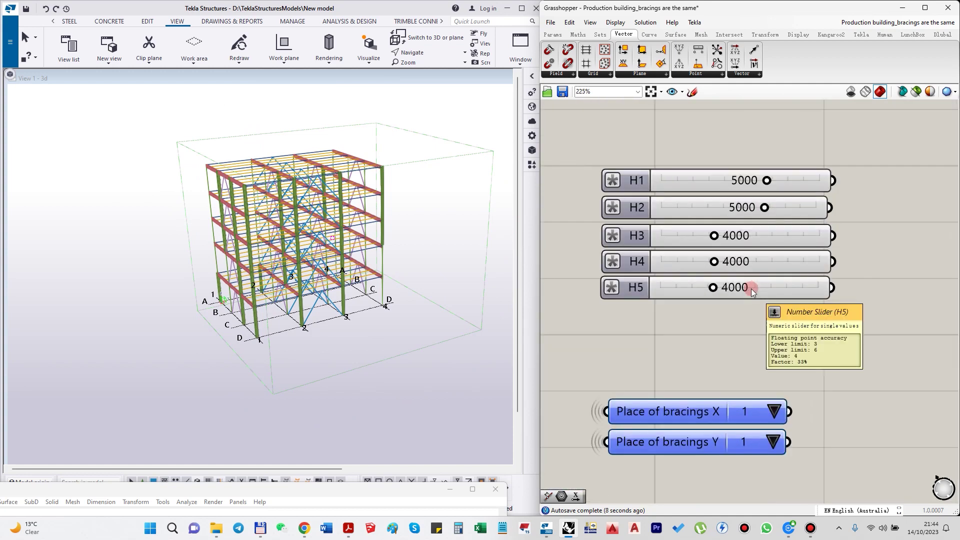
pyautogui.scroll(4, 415, 286)
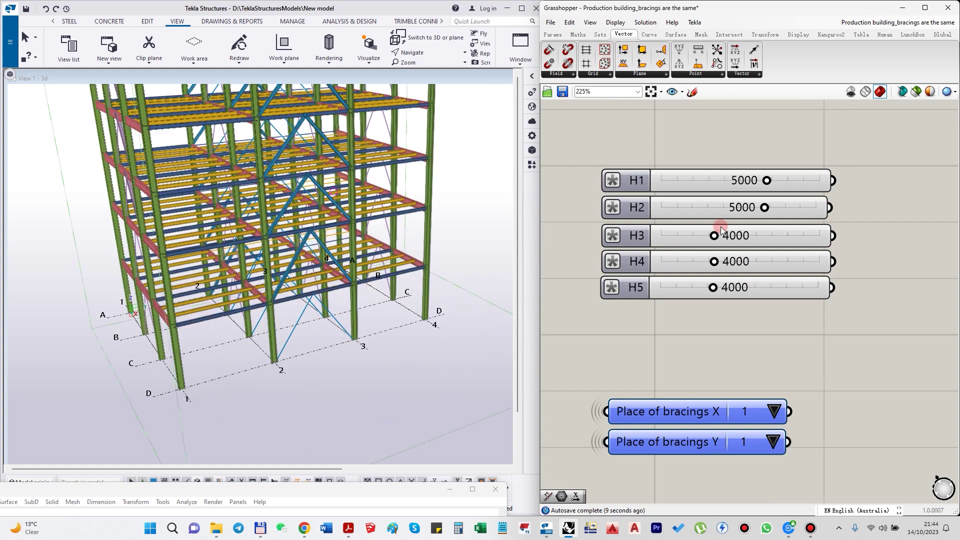
# Try storey height H5 at 5000 and 6000 before settling on 3000
pyautogui.click(800, 185)
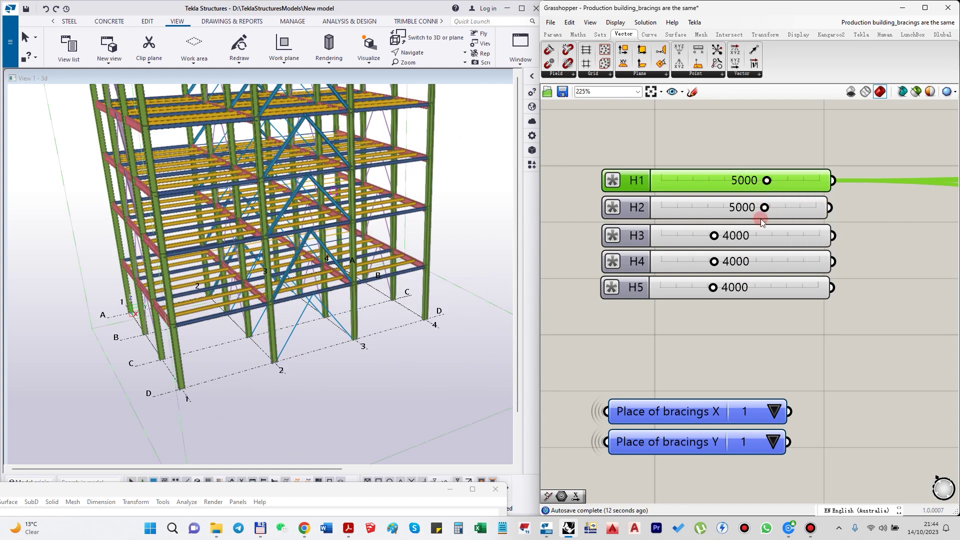
pyautogui.click(714, 288)
pyautogui.scroll(-3, 302, 390)
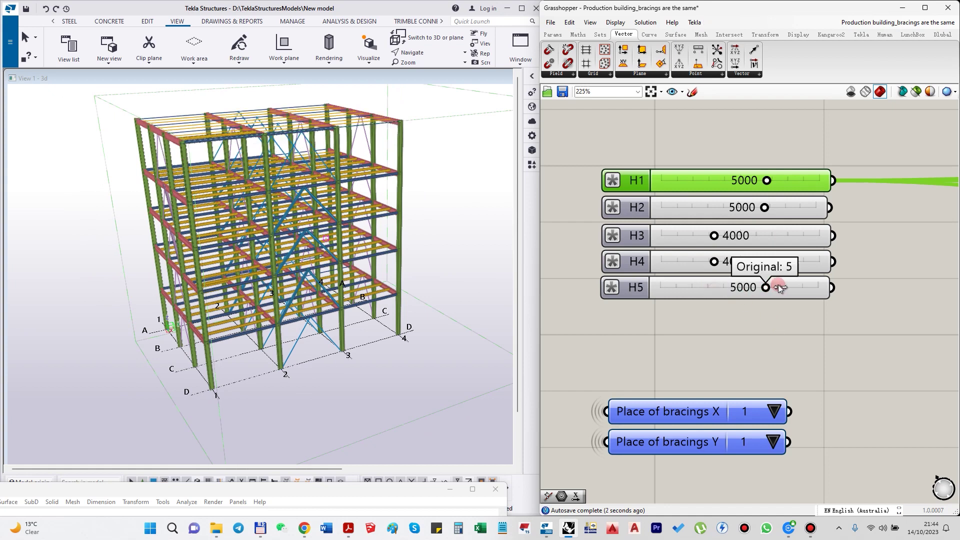
pyautogui.scroll(-2, 193, 103)
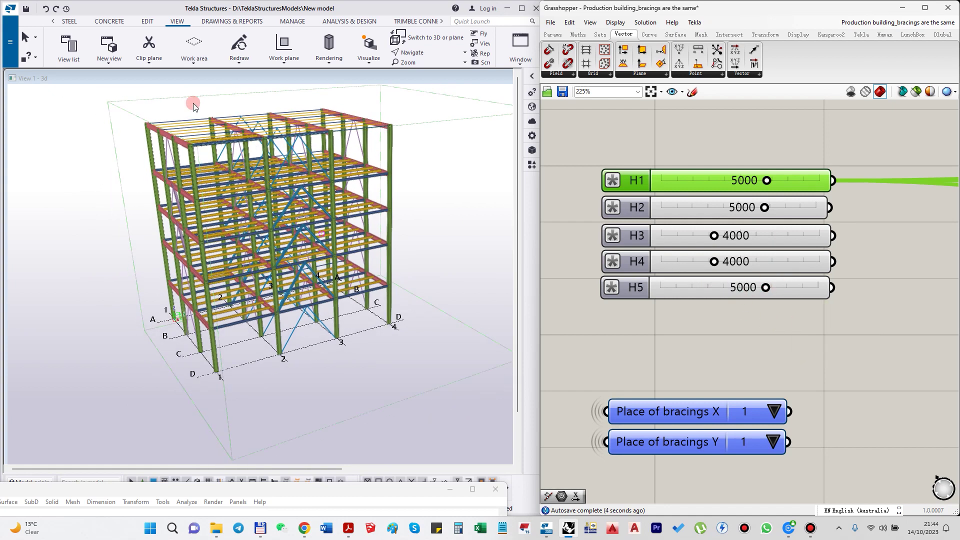
pyautogui.scroll(2, 197, 109)
pyautogui.moveTo(765, 289); pyautogui.dragTo(810, 287)
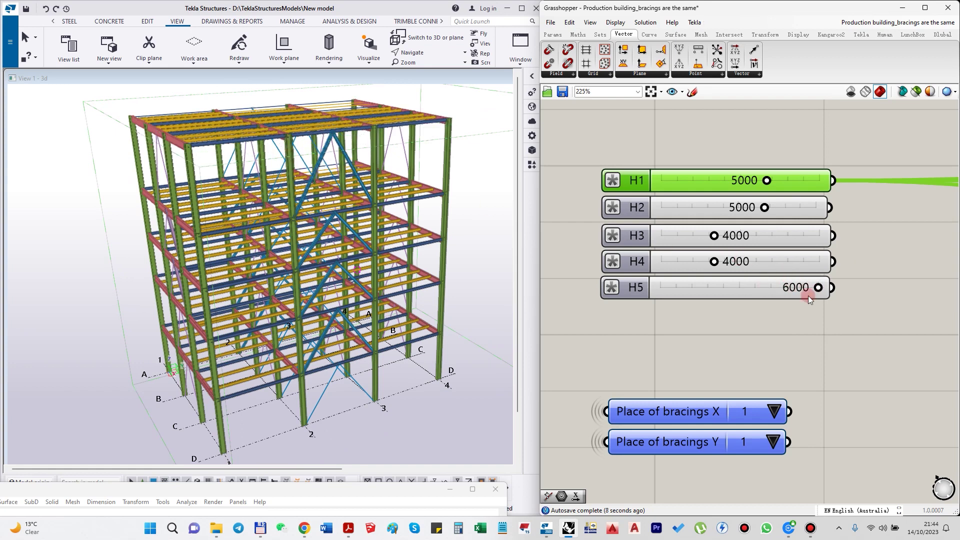
pyautogui.moveTo(817, 289); pyautogui.dragTo(677, 292)
pyautogui.scroll(-2, 705, 235)
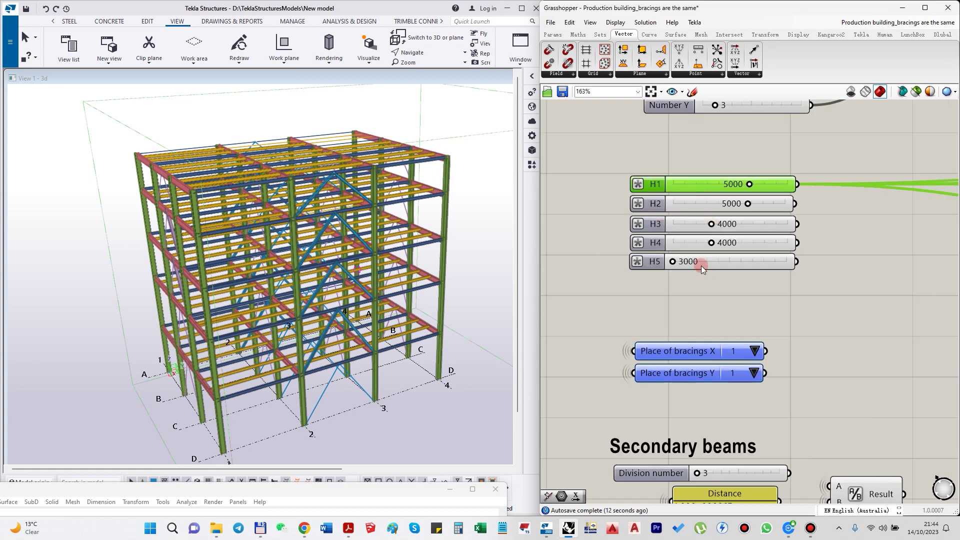
pyautogui.scroll(-3, 607, 202)
pyautogui.scroll(2, 649, 289)
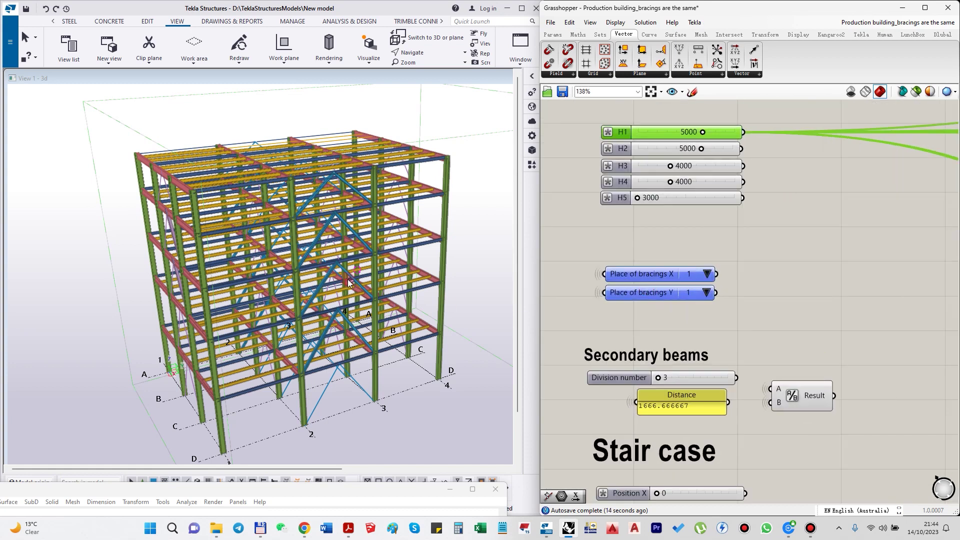
# Set Place of bracings X to 0
pyautogui.click(349, 283)
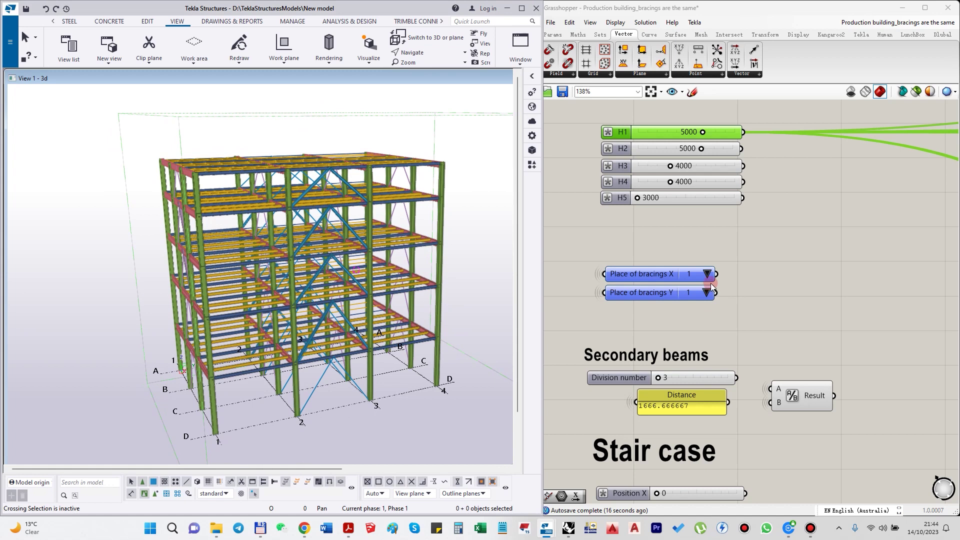
pyautogui.click(707, 274)
pyautogui.click(707, 274)
pyautogui.click(715, 282)
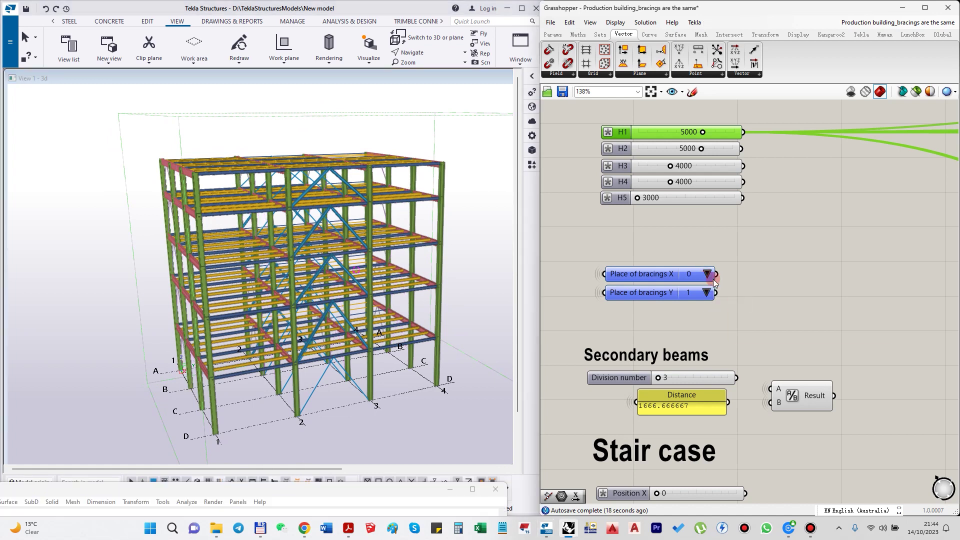
# Try Place of bracings Y at 0 and then 2, checking the Tekla model
pyautogui.click(706, 292)
pyautogui.click(715, 306)
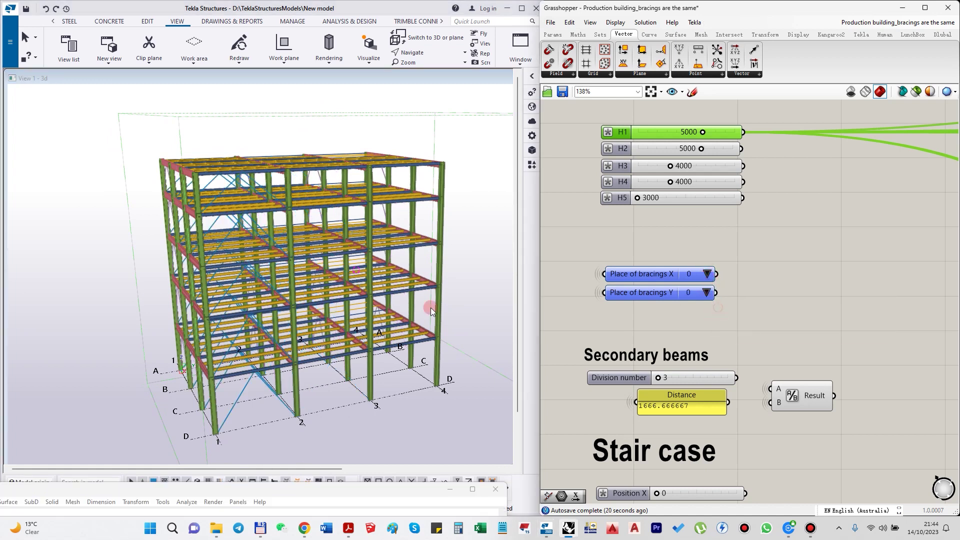
pyautogui.click(262, 395)
pyautogui.click(675, 335)
pyautogui.click(707, 292)
pyautogui.click(721, 321)
# Set Place of bracings Y to 1 and orbit Tekla to view the relocated bracing
pyautogui.click(434, 376)
pyautogui.click(710, 295)
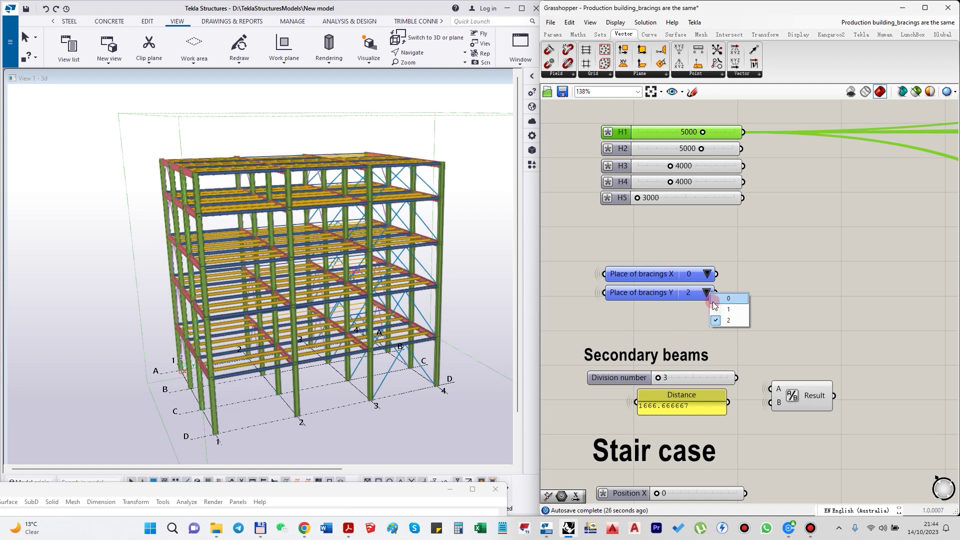
pyautogui.click(718, 307)
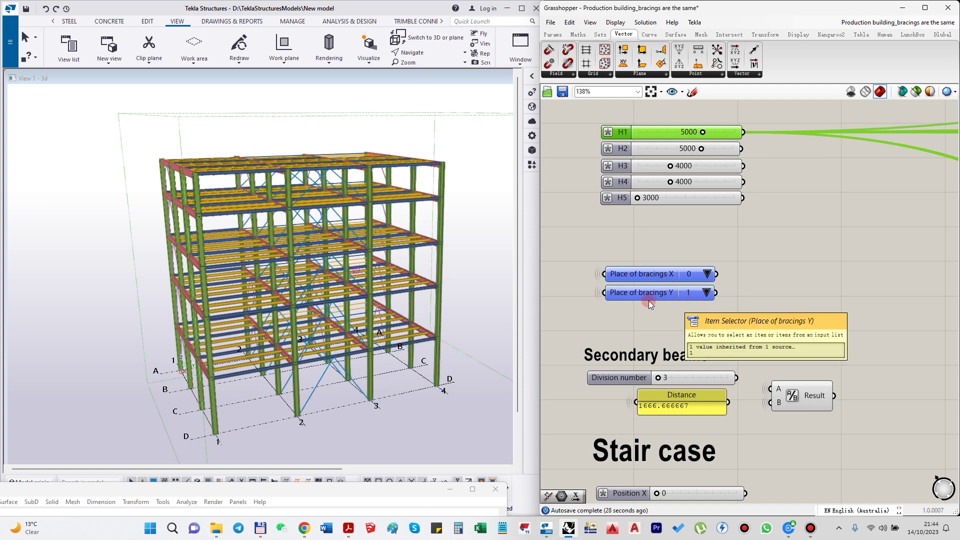
pyautogui.keyDown('ctrl'); pyautogui.moveTo(250, 363); pyautogui.dragTo(350, 398, button='middle'); pyautogui.keyUp('ctrl')
pyautogui.scroll(5, 352, 403)
pyautogui.scroll(4, 363, 391)
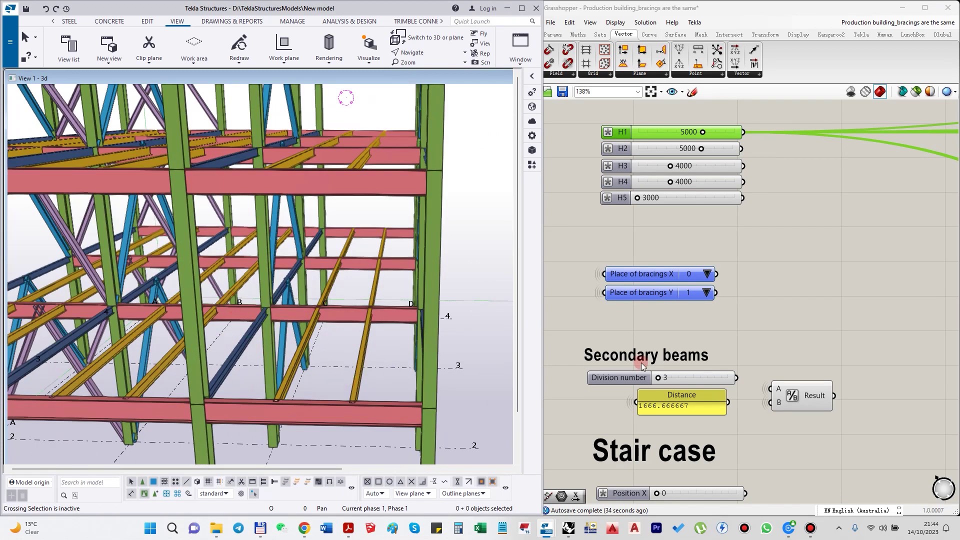
pyautogui.moveTo(659, 378); pyautogui.dragTo(689, 378)
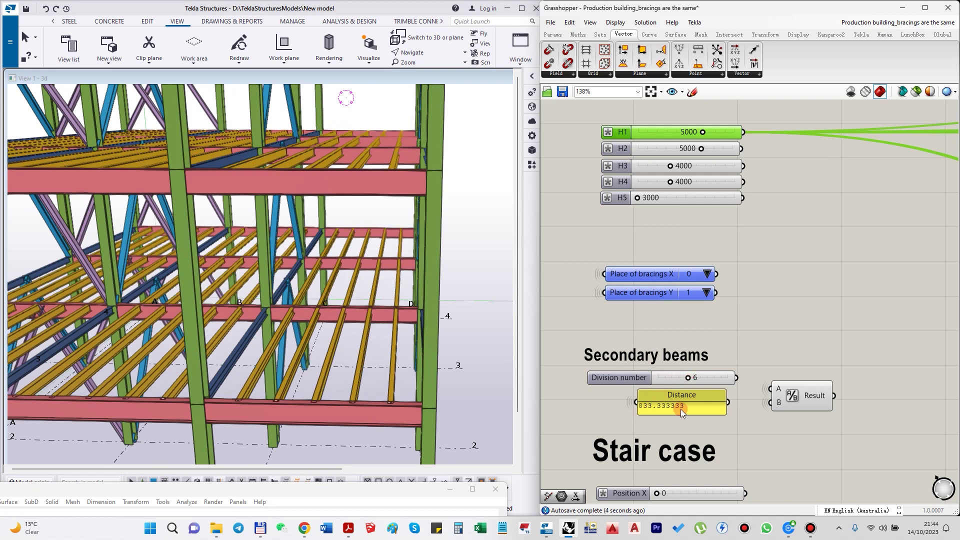
pyautogui.moveTo(691, 380); pyautogui.dragTo(649, 376)
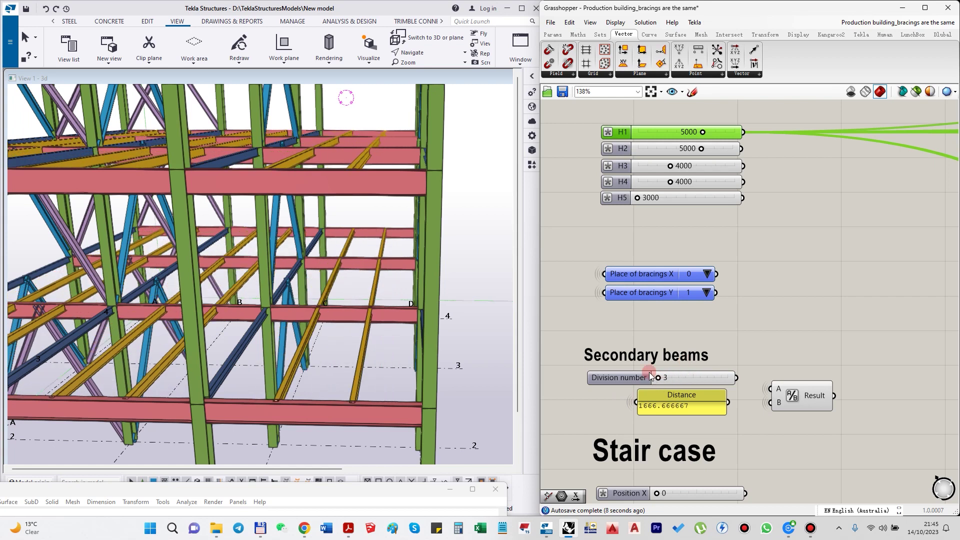
pyautogui.scroll(-4, 649, 376)
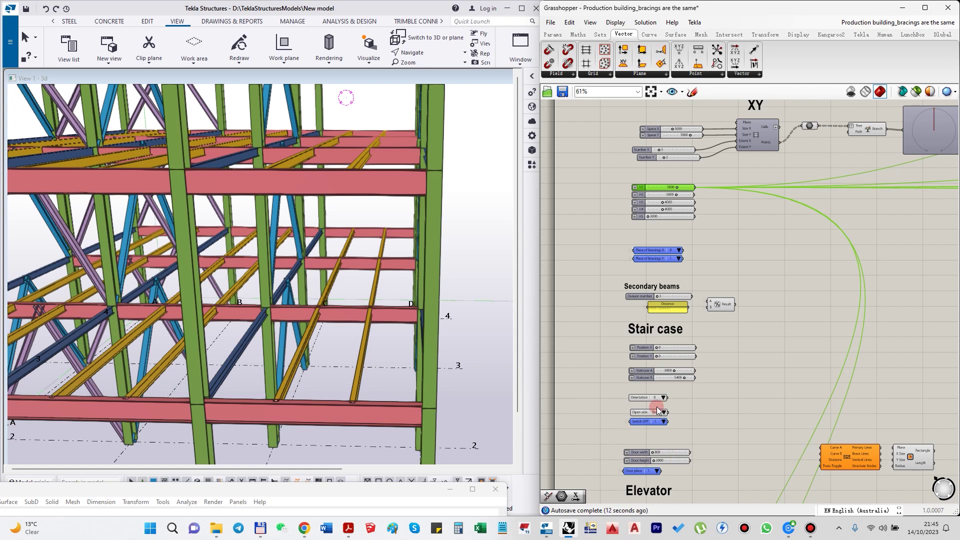
# Zoom out the canvas, orbit Tekla to an oblique whole-frame view, then zoom onto Secondary beams
pyautogui.scroll(-2, 658, 411)
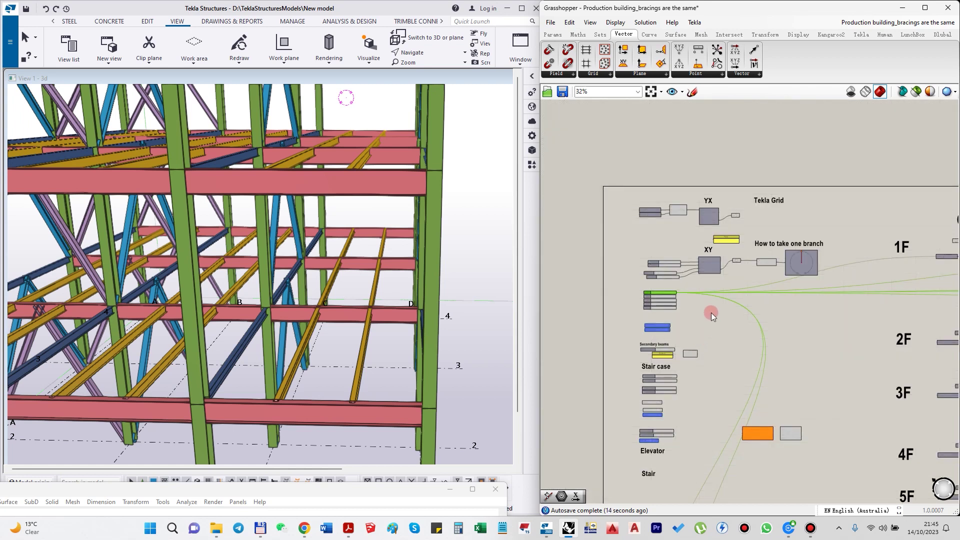
pyautogui.scroll(-5, 357, 299)
pyautogui.keyDown('ctrl'); pyautogui.moveTo(340, 270); pyautogui.dragTo(266, 283, button='middle'); pyautogui.keyUp('ctrl')
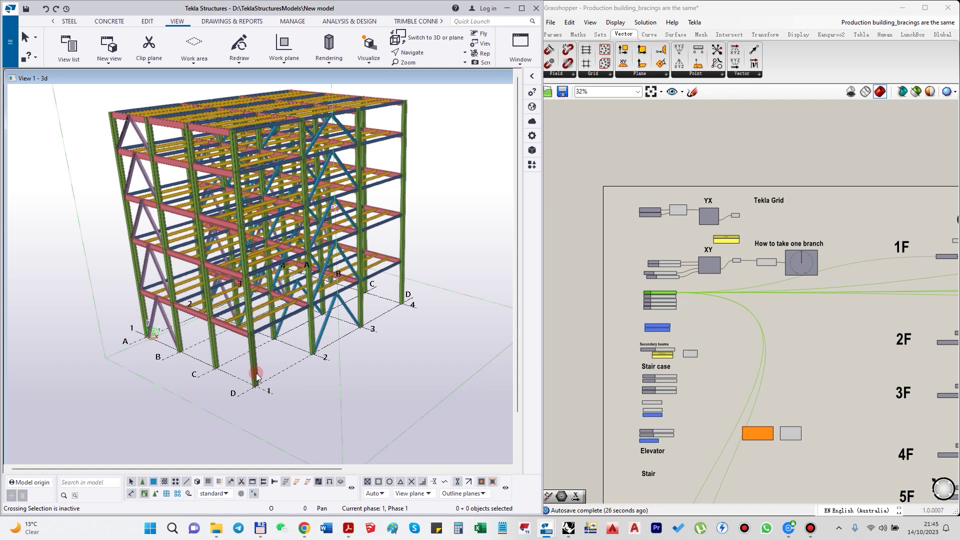
pyautogui.scroll(-8, 604, 136)
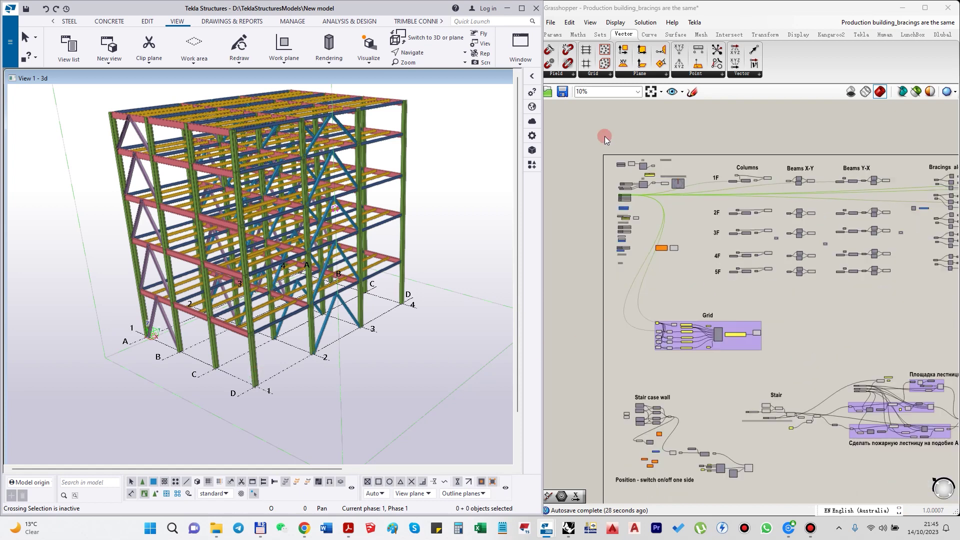
pyautogui.scroll(7, 779, 164)
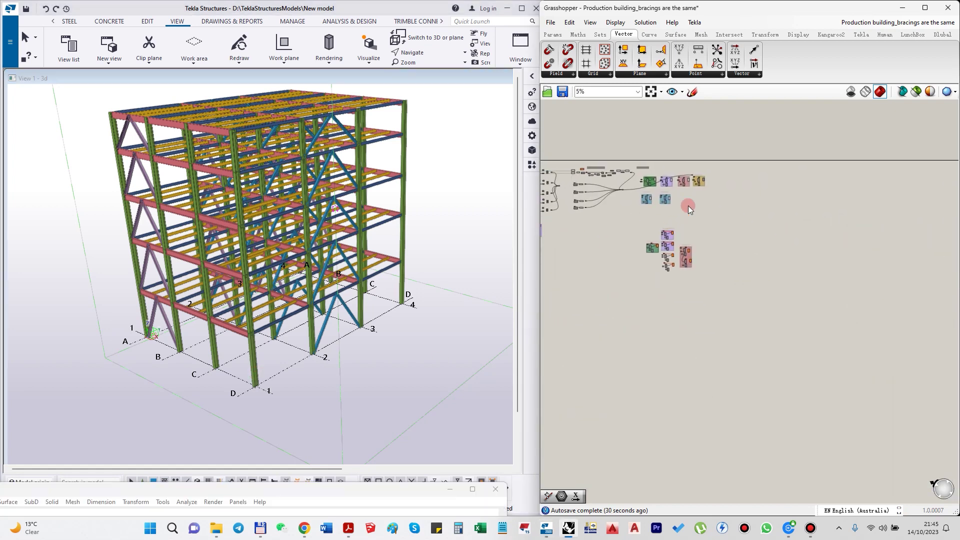
pyautogui.scroll(5, 719, 174)
# Disable the Secondary beams Tekla component
pyautogui.scroll(-2, 662, 173)
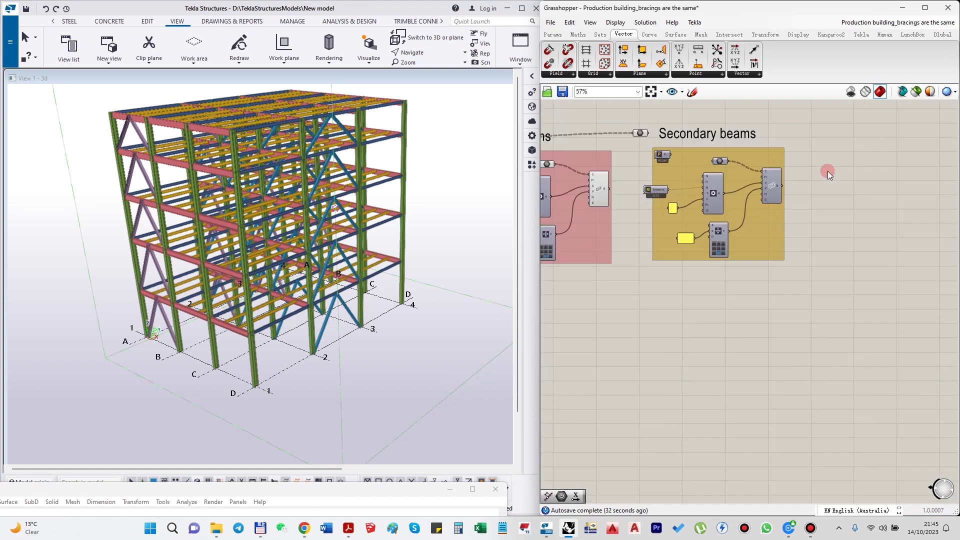
pyautogui.scroll(2, 827, 171)
pyautogui.click(797, 182)
pyautogui.rightClick(797, 181)
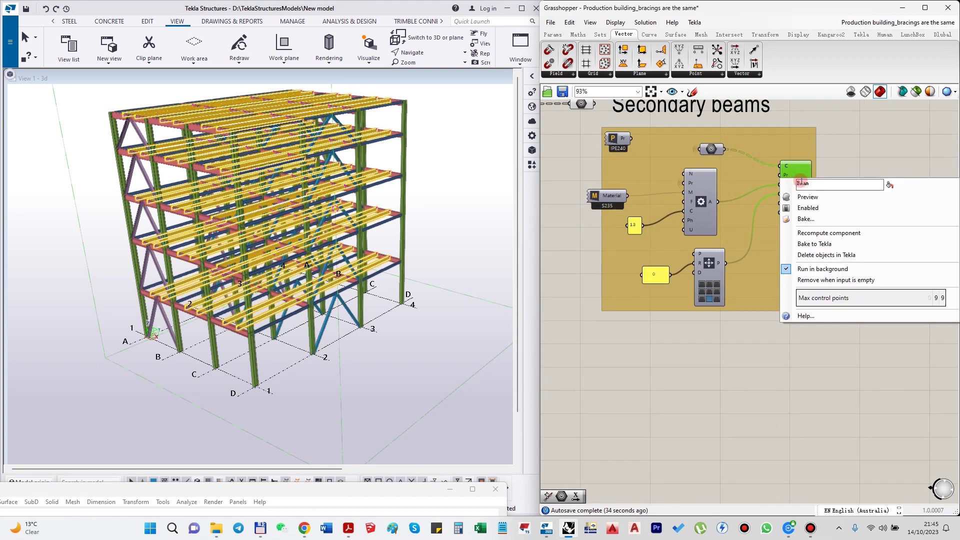
pyautogui.click(836, 208)
# Disable both Main beams Tekla components
pyautogui.scroll(-2, 852, 236)
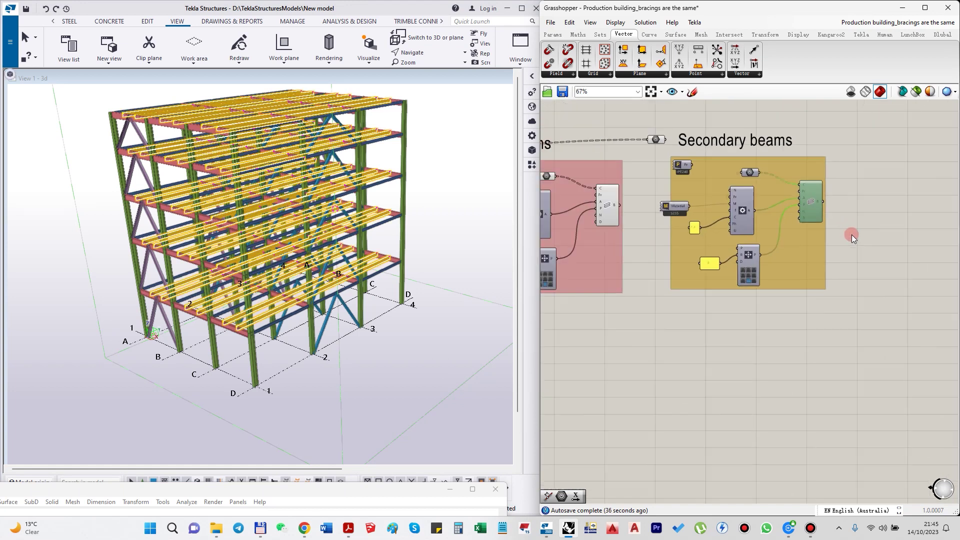
pyautogui.scroll(-2, 851, 235)
pyautogui.scroll(2, 688, 220)
pyautogui.click(718, 208)
pyautogui.rightClick(716, 204)
pyautogui.click(759, 241)
pyautogui.scroll(-3, 759, 241)
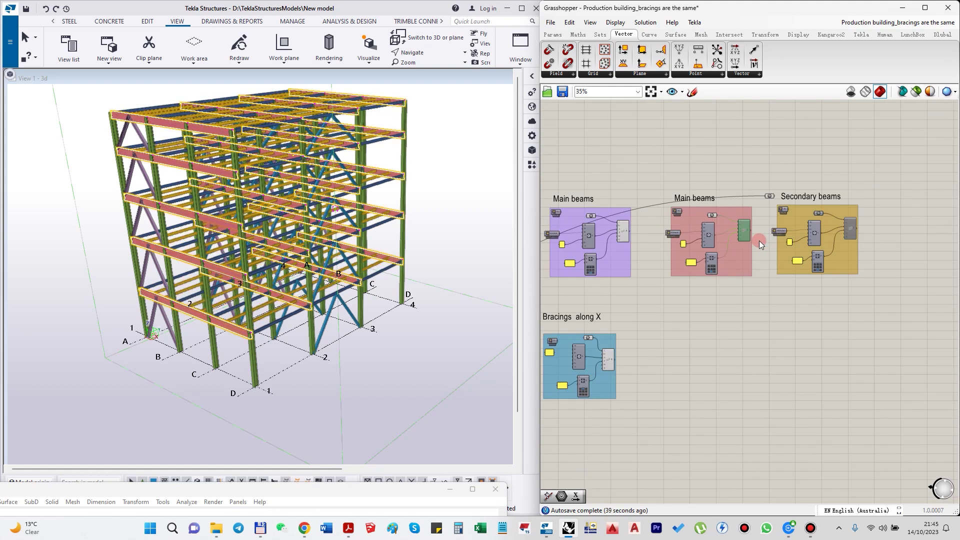
pyautogui.scroll(4, 695, 232)
pyautogui.rightClick(692, 231)
pyautogui.rightClick(691, 204)
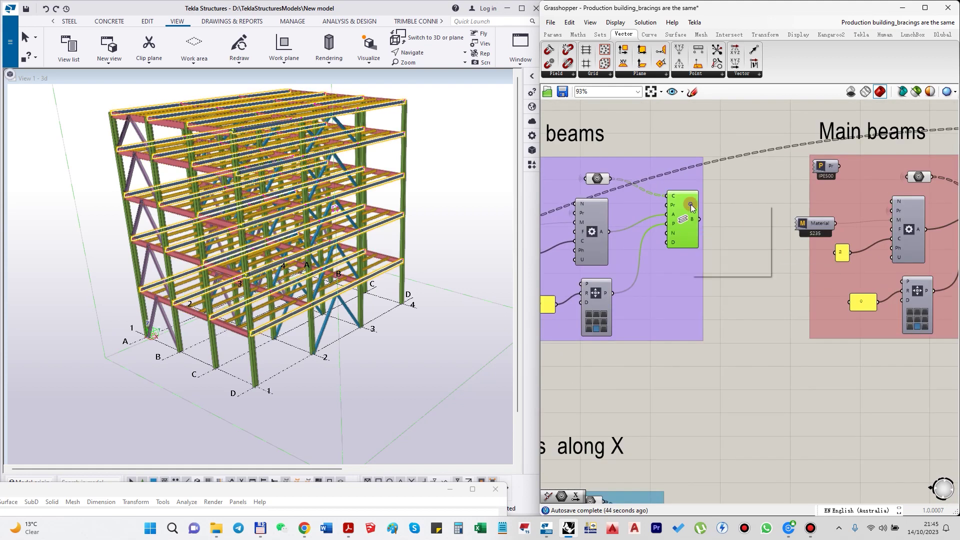
pyautogui.rightClick(680, 205)
pyautogui.click(698, 235)
# Disable the Bracings along Y and Bracings along X components
pyautogui.scroll(-3, 698, 235)
pyautogui.scroll(4, 687, 199)
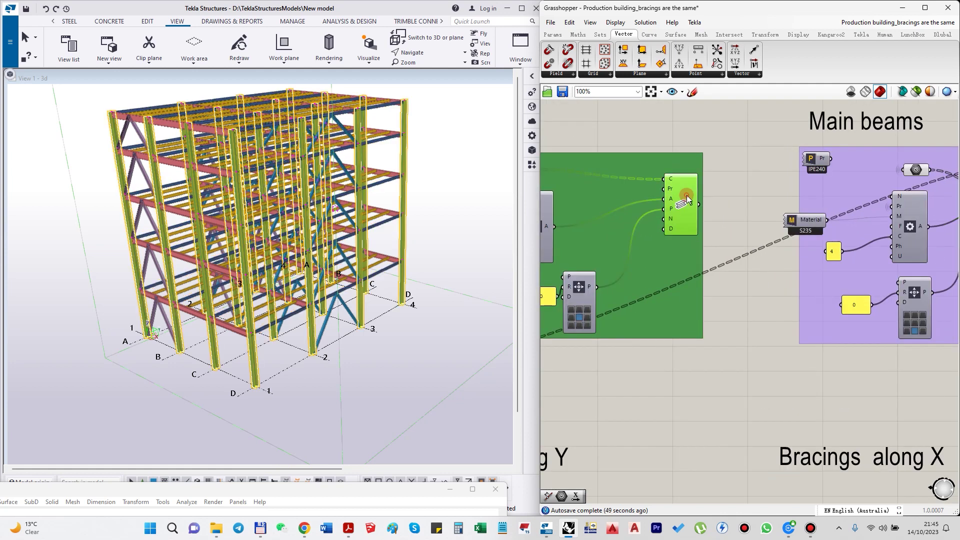
pyautogui.scroll(-3, 687, 199)
pyautogui.scroll(4, 685, 265)
pyautogui.rightClick(682, 263)
pyautogui.click(700, 298)
pyautogui.scroll(-3, 700, 298)
pyautogui.scroll(4, 796, 250)
pyautogui.rightClick(820, 247)
pyautogui.click(830, 291)
pyautogui.scroll(-3, 860, 247)
pyautogui.click(127, 115)
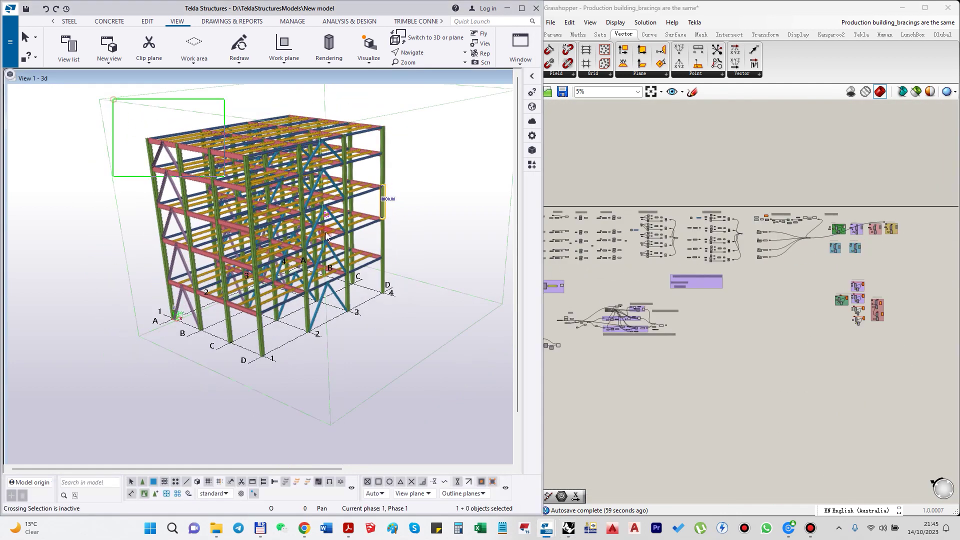
# Raise the secondary-beam Division number slider from 4 to 5
pyautogui.click(734, 278)
pyautogui.scroll(10, 622, 202)
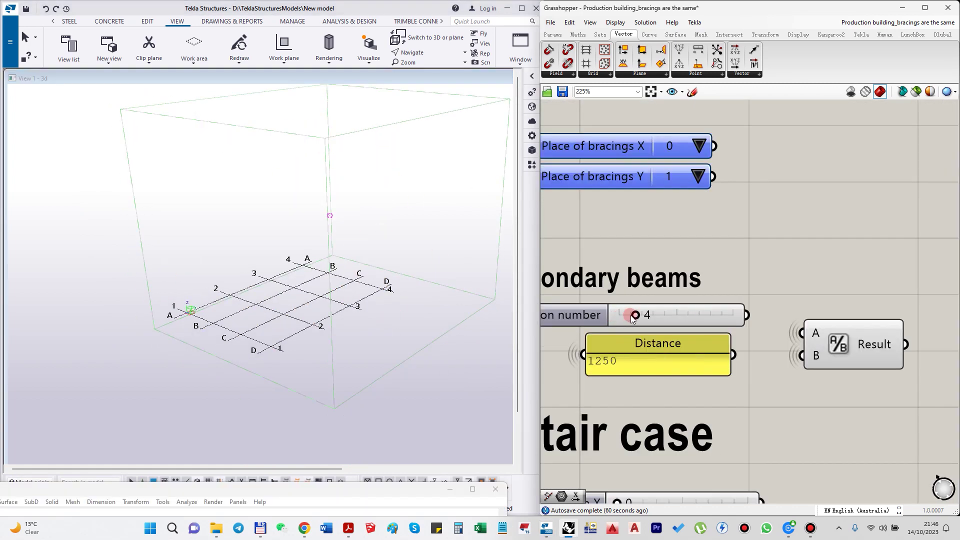
pyautogui.moveTo(633, 315); pyautogui.dragTo(638, 323)
pyautogui.scroll(-4, 655, 125)
pyautogui.scroll(6, 638, 136)
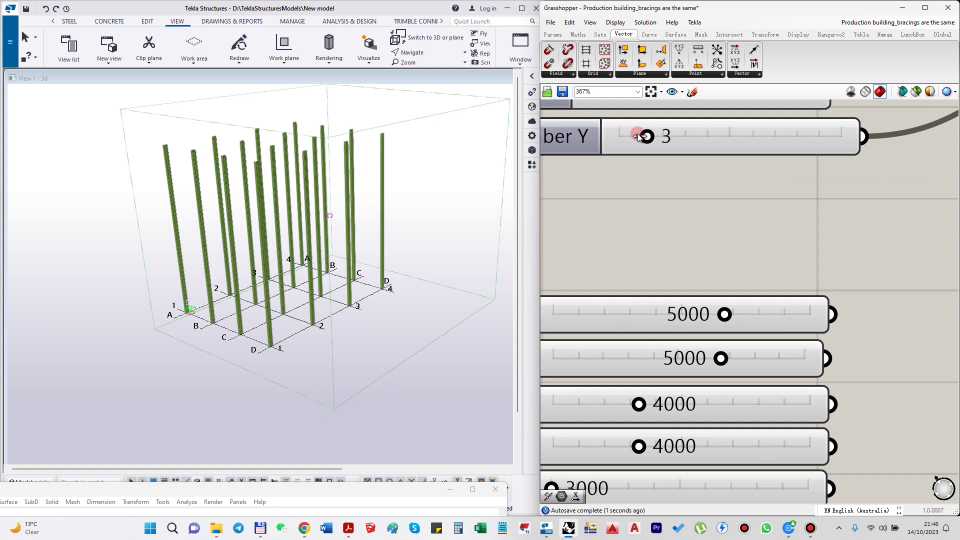
# Inspect the regenerated Tekla model showing only grid columns, then return to Grasshopper
pyautogui.click(410, 256)
pyautogui.scroll(-3, 406, 238)
pyautogui.scroll(4, 354, 247)
pyautogui.scroll(-5, 375, 281)
pyautogui.scroll(4, 230, 173)
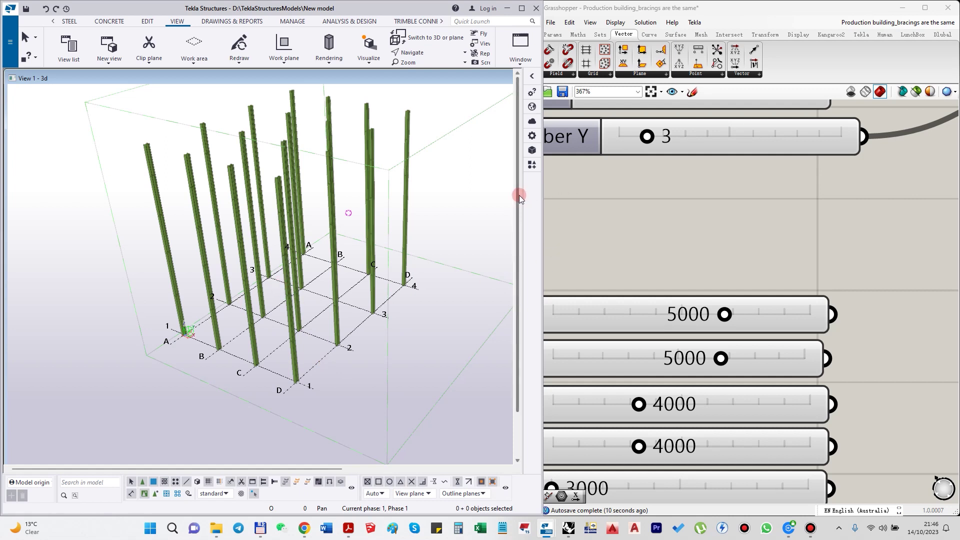
pyautogui.click(816, 16)
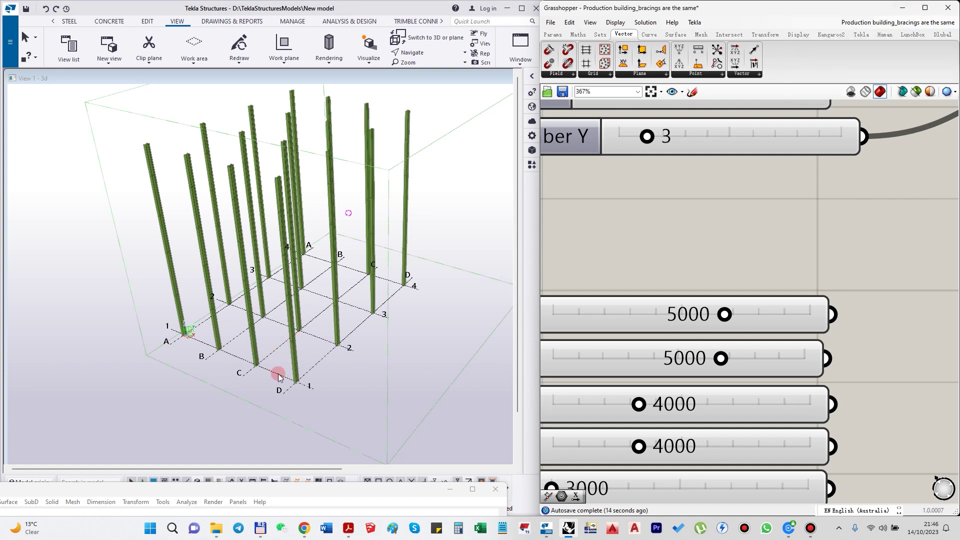
pyautogui.scroll(-4, 567, 257)
# Maximize Grasshopper, zoom over the grid groups, then minimize it to show Tekla's A–D, 1–4 columns
pyautogui.press('super+Up')
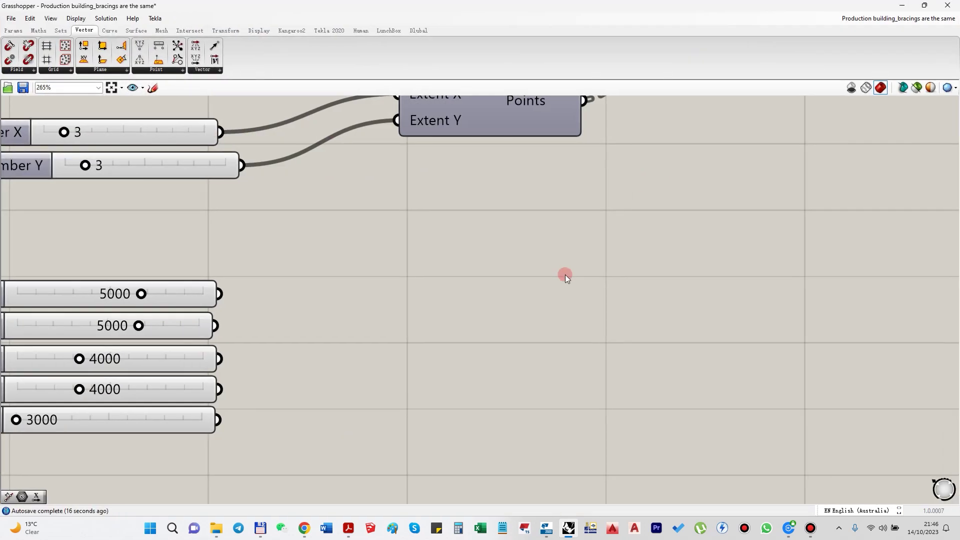
pyautogui.scroll(-4, 643, 268)
pyautogui.scroll(-3, 643, 268)
pyautogui.scroll(4, 586, 281)
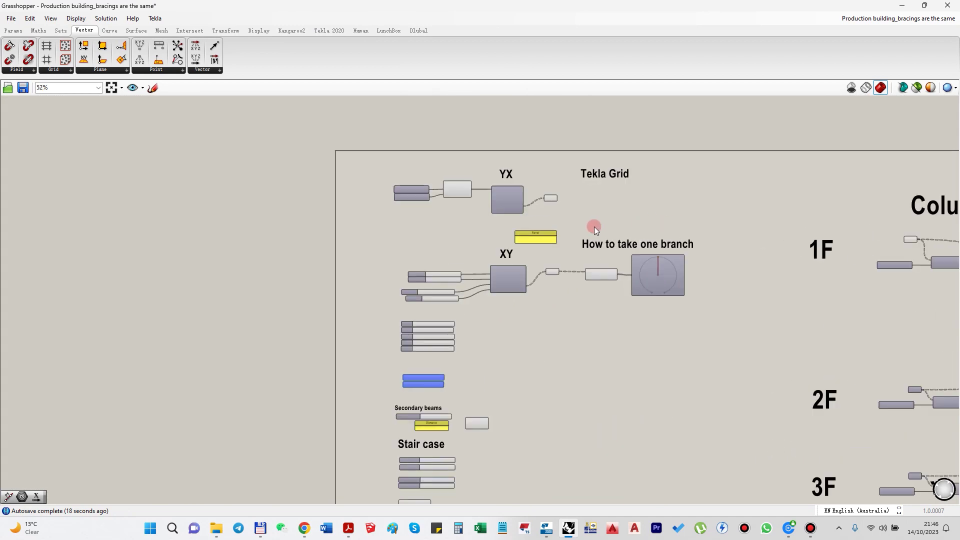
pyautogui.scroll(2, 488, 200)
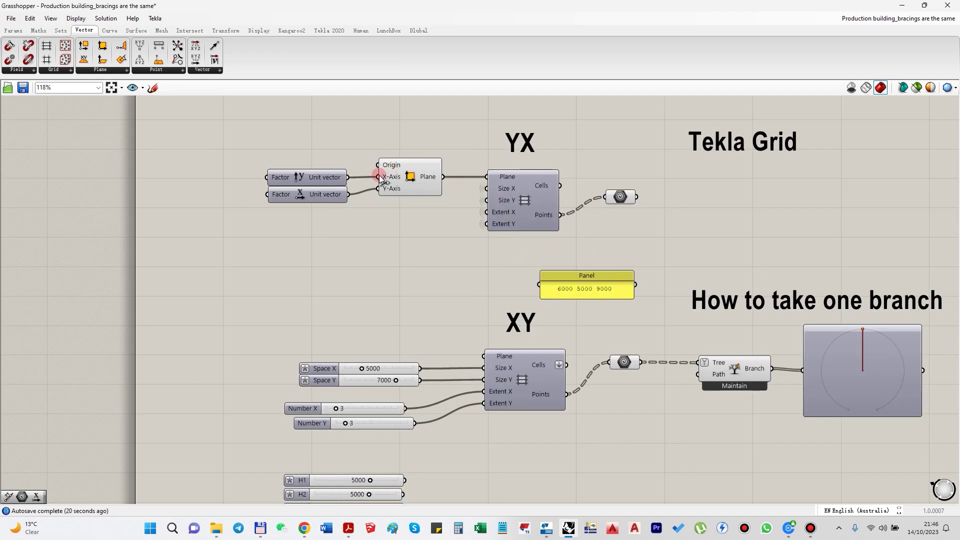
pyautogui.scroll(-2, 381, 178)
pyautogui.scroll(-3, 456, 131)
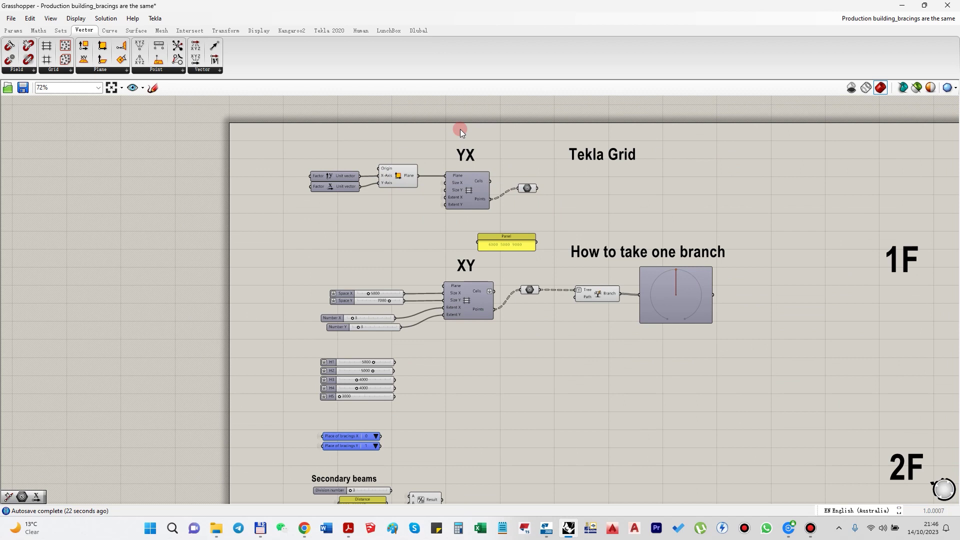
pyautogui.scroll(4, 451, 285)
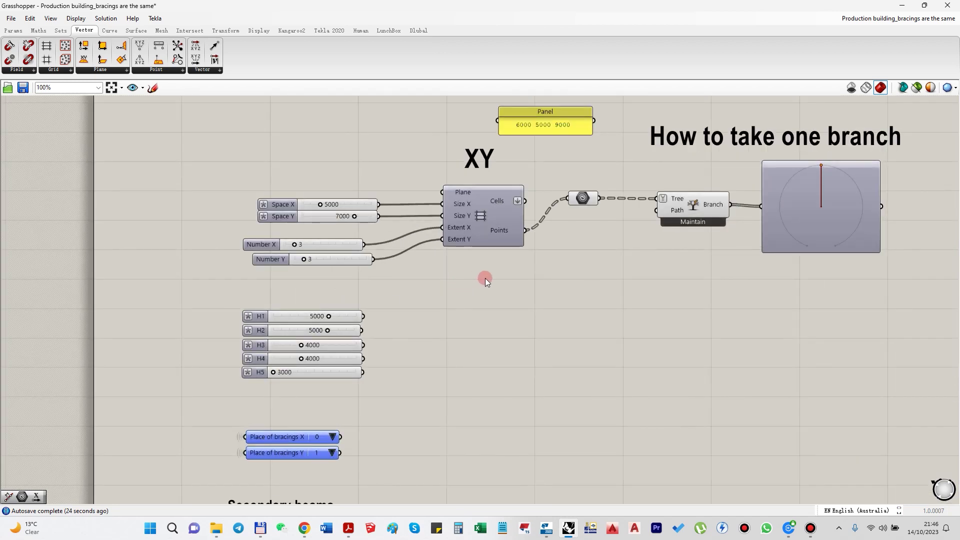
pyautogui.scroll(-4, 485, 278)
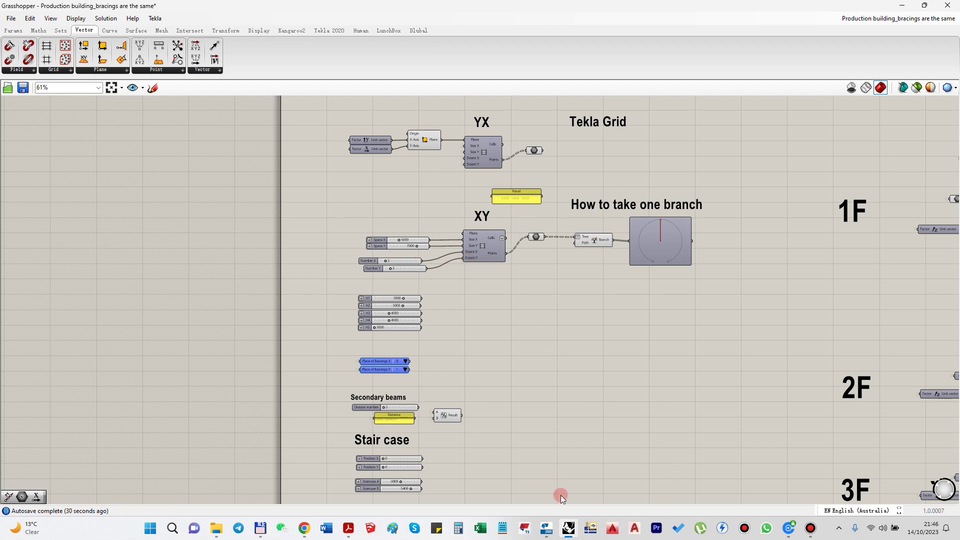
pyautogui.click(570, 529)
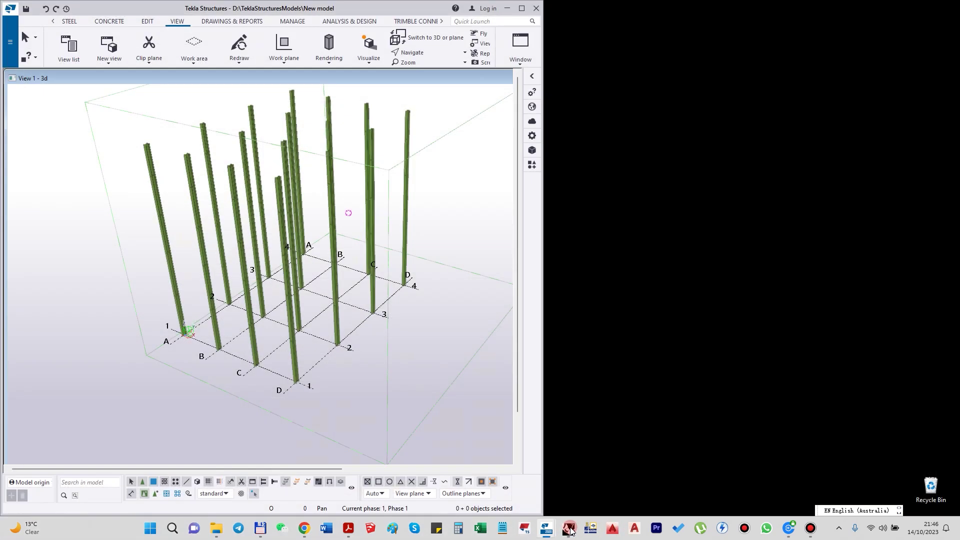
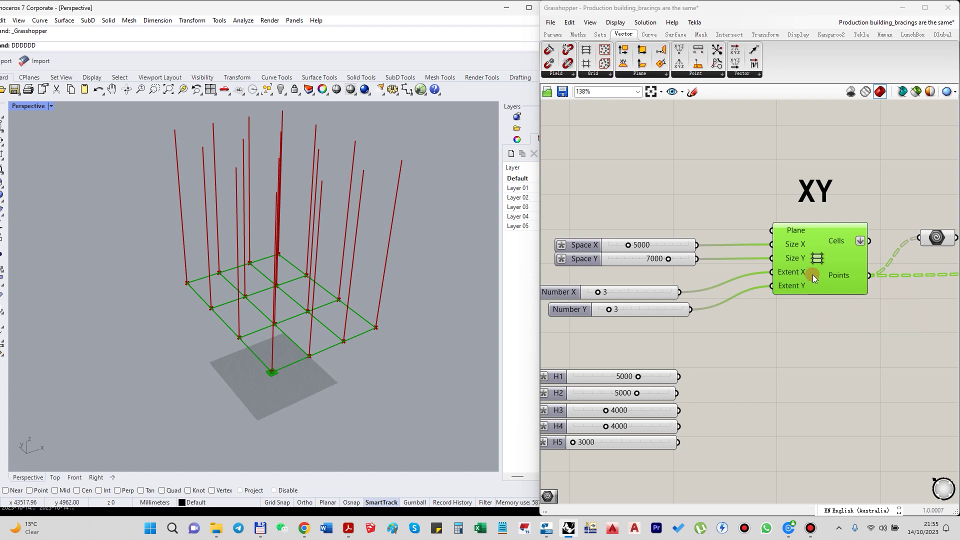
# Add a test Rectangular grid component below the XY grid, then delete it
pyautogui.doubleClick(800, 334)
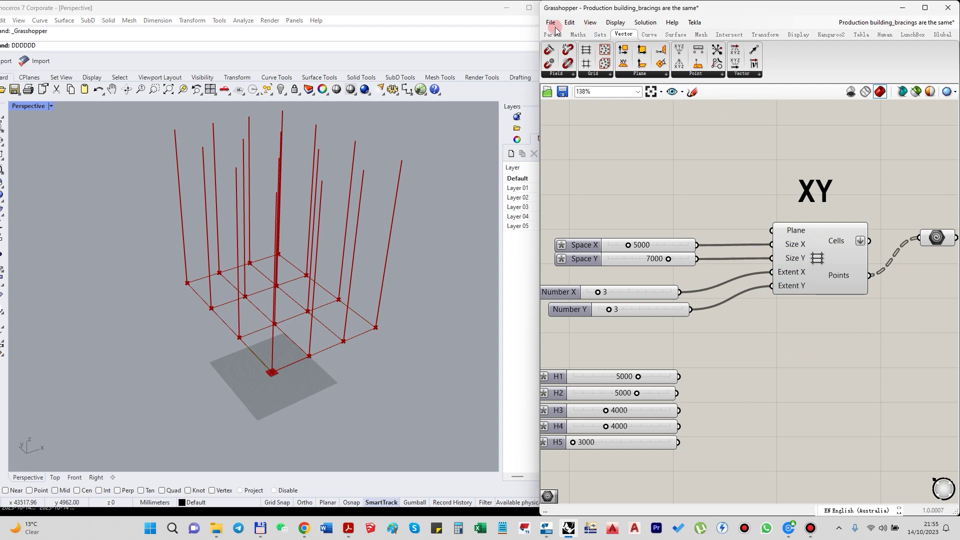
pyautogui.moveTo(694, 194); pyautogui.dragTo(645, 171, button='right')
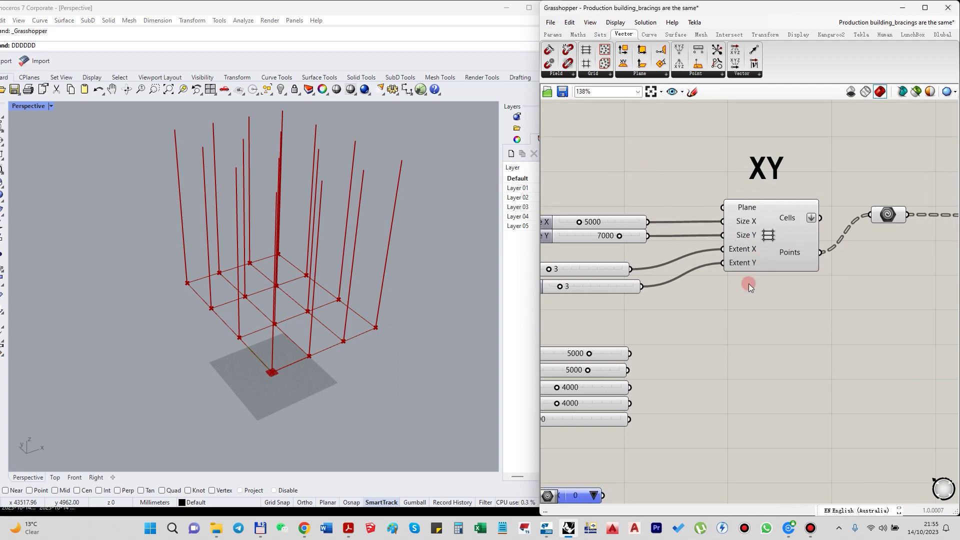
pyautogui.doubleClick(730, 287)
pyautogui.write('rec')
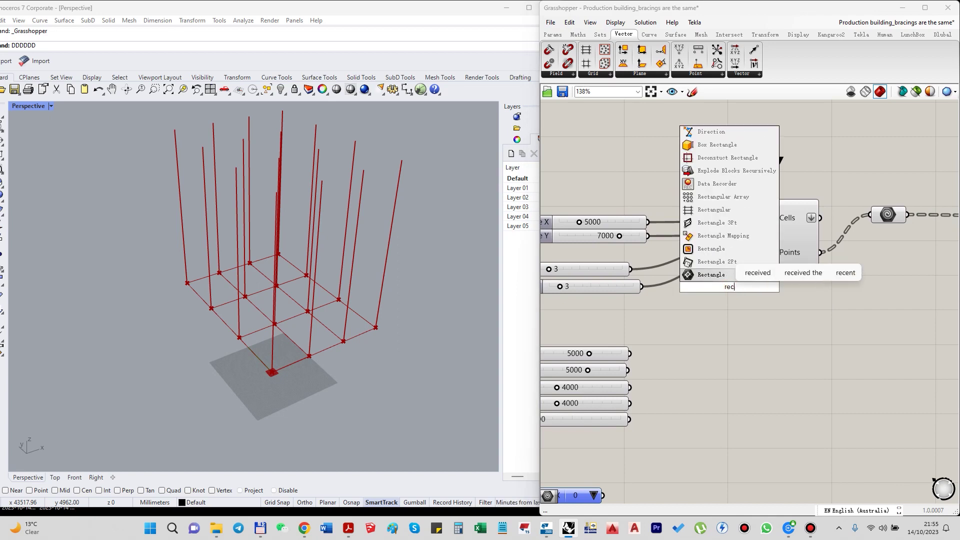
pyautogui.write('ta')
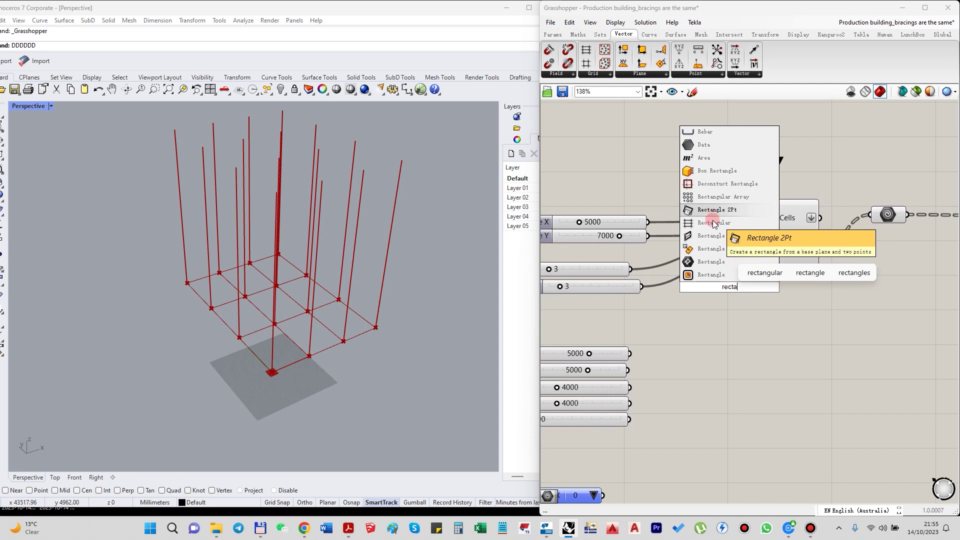
pyautogui.click(714, 224)
pyautogui.moveTo(776, 264); pyautogui.dragTo(784, 296)
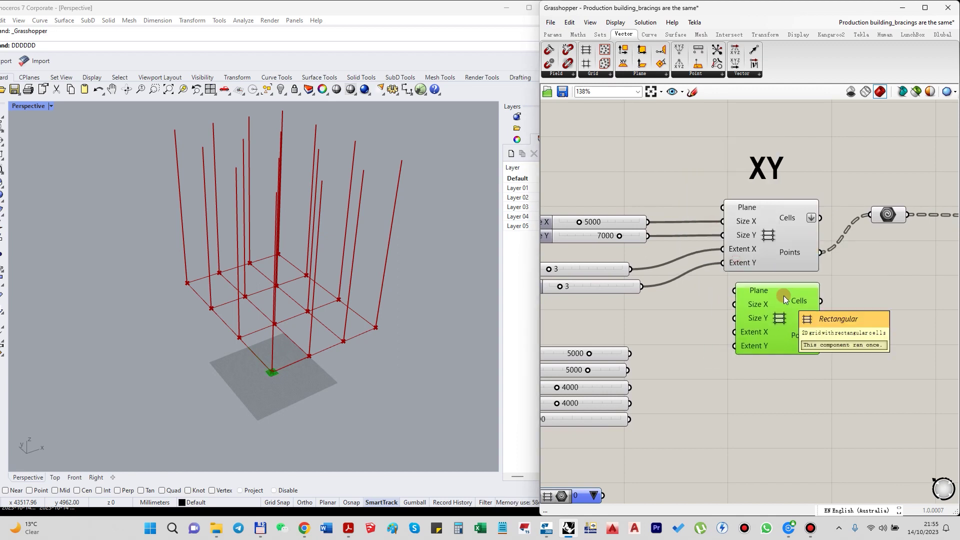
pyautogui.press('Delete')
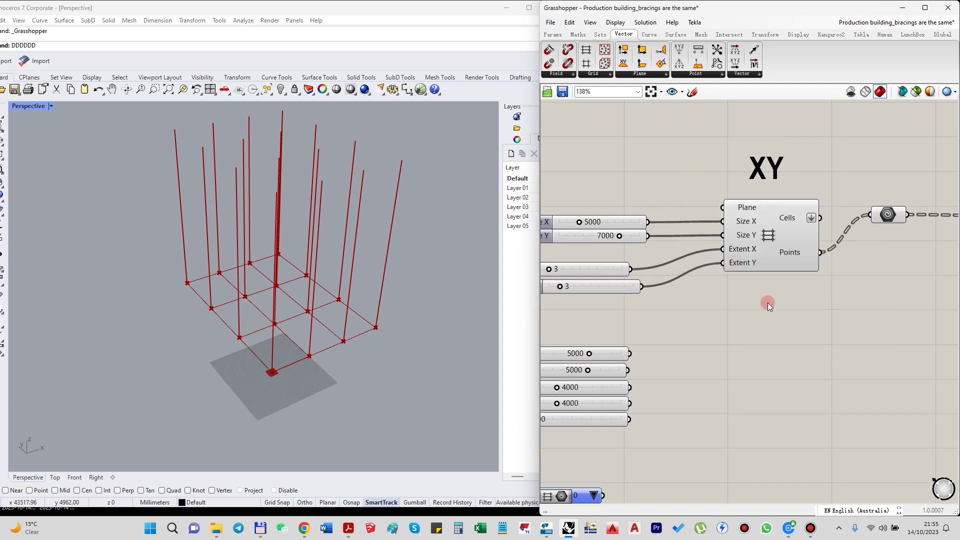
# Try the Number X bay count, then open the Space X slider's properties
pyautogui.click(776, 245)
pyautogui.scroll(-2, 865, 289)
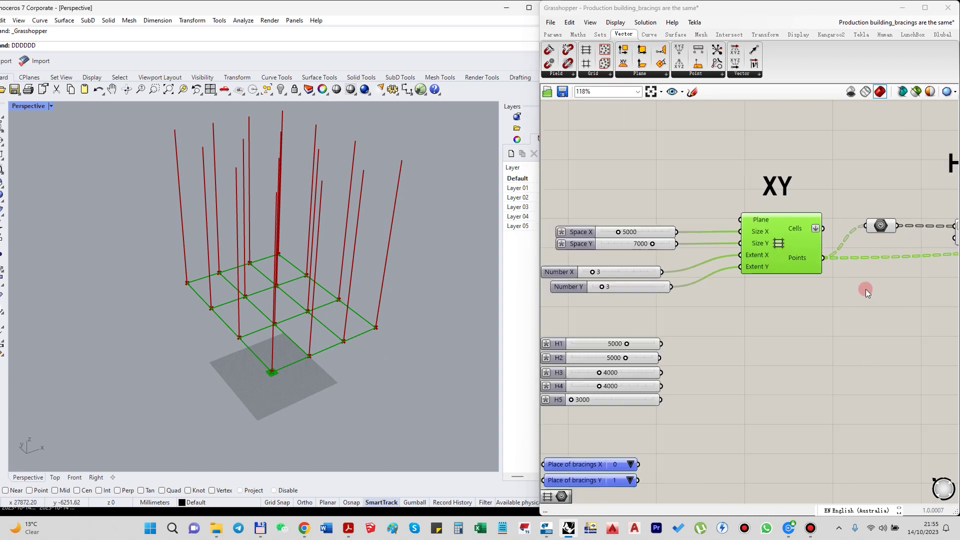
pyautogui.scroll(3, 640, 259)
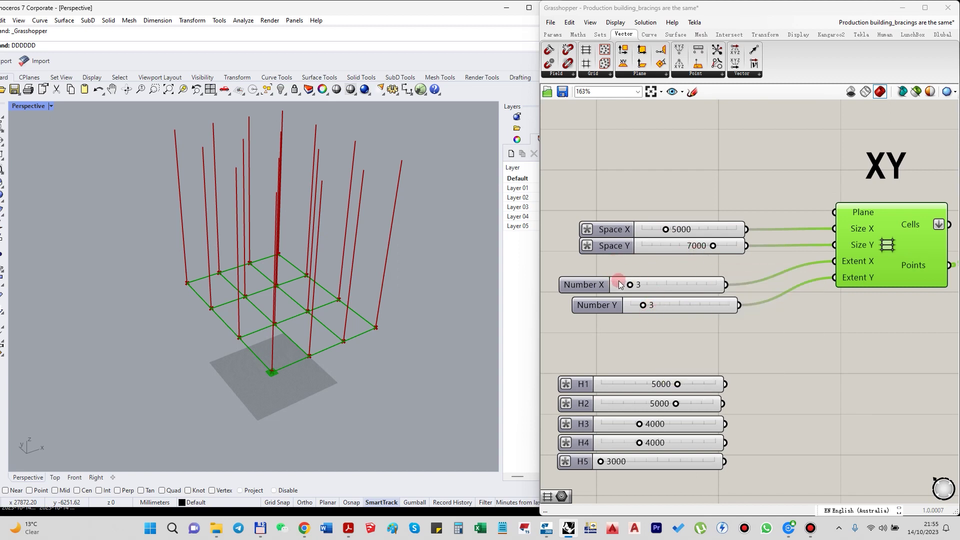
pyautogui.moveTo(626, 286); pyautogui.dragTo(642, 302)
pyautogui.click(590, 246)
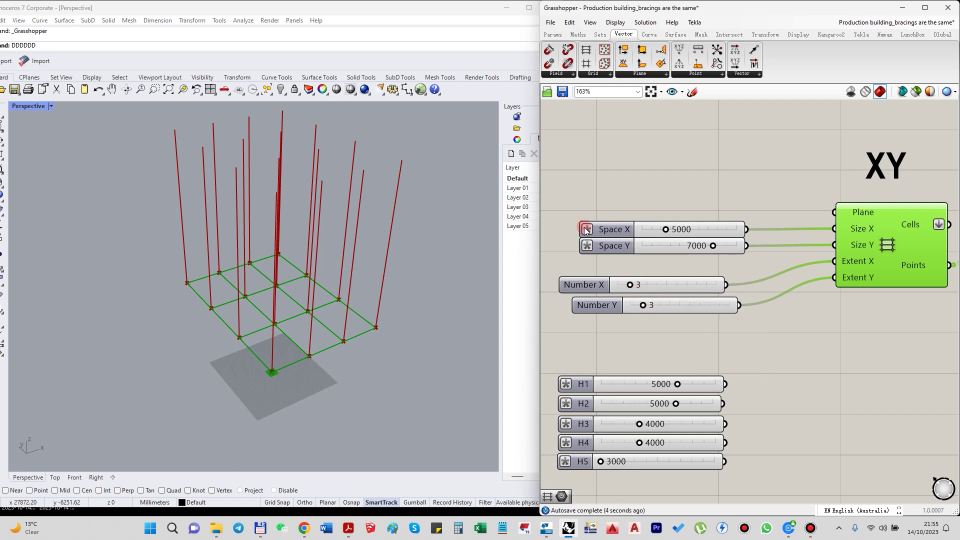
pyautogui.doubleClick(617, 230)
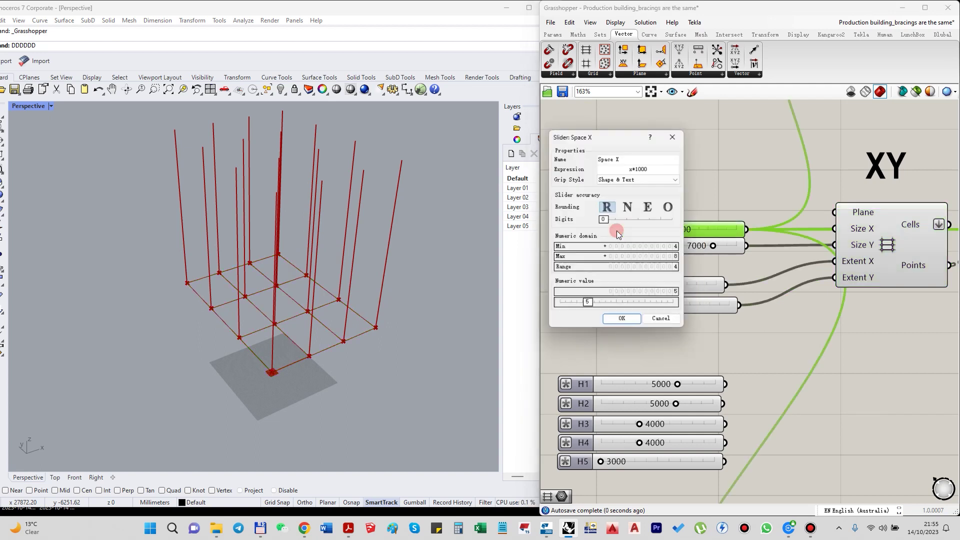
# Limit the Space X slider to Min 4 and Max 8, then return the spacing to 5000
pyautogui.click(668, 257)
pyautogui.click(676, 248)
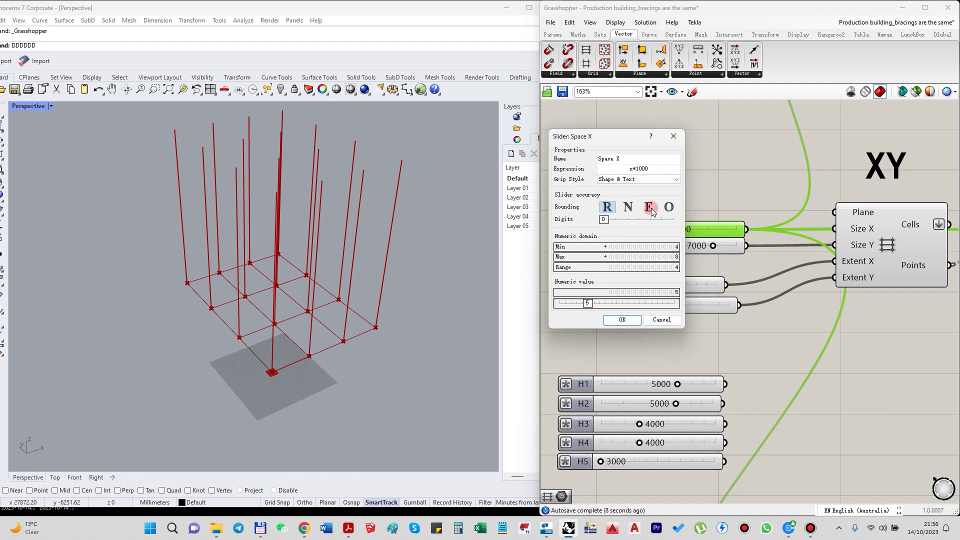
pyautogui.click(624, 320)
pyautogui.moveTo(665, 231)
pyautogui.mouseDown()
pyautogui.moveTo(642, 230)
pyautogui.moveTo(733, 232)
pyautogui.moveTo(658, 231)
pyautogui.mouseUp()
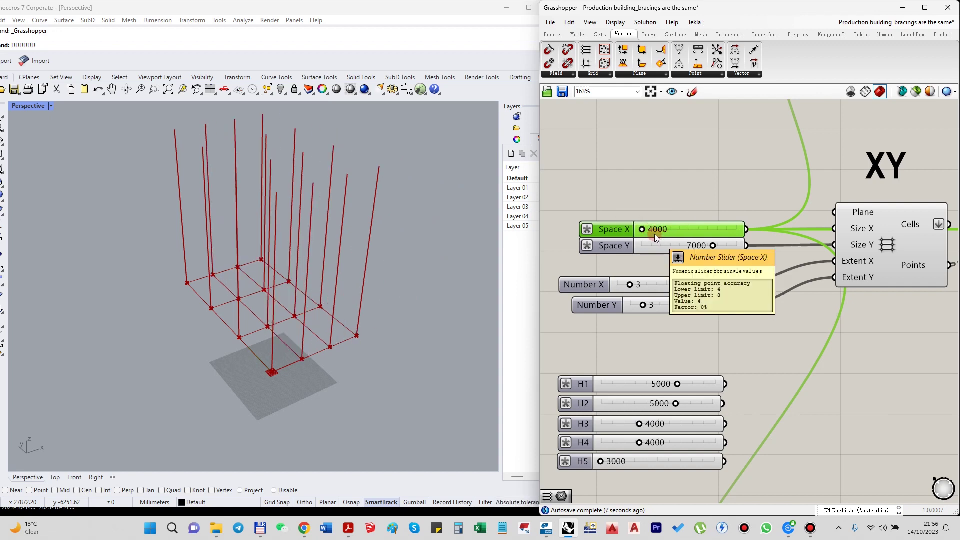
pyautogui.moveTo(644, 232); pyautogui.dragTo(665, 232)
# Switch the Space X slider to one decimal place, then back to whole numbers
pyautogui.doubleClick(610, 230)
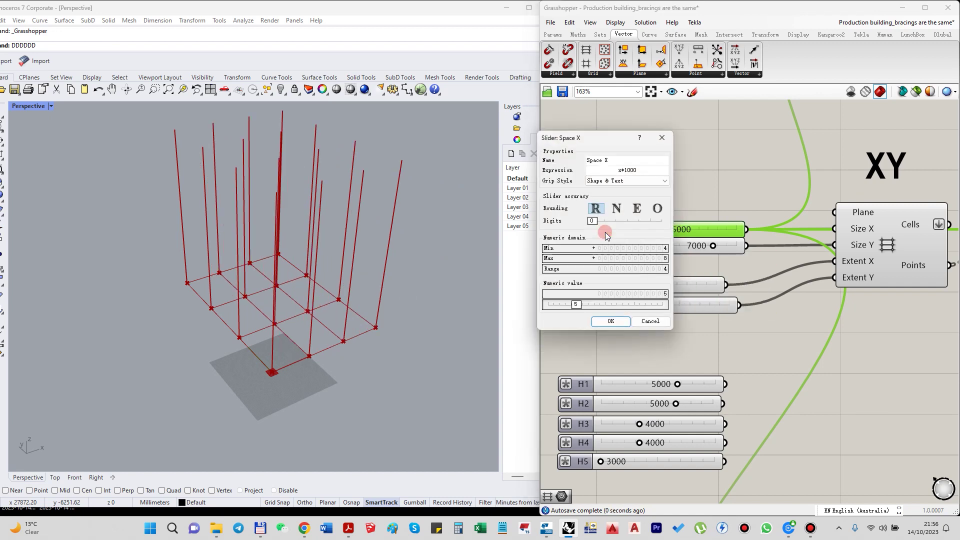
pyautogui.moveTo(593, 221); pyautogui.dragTo(603, 221)
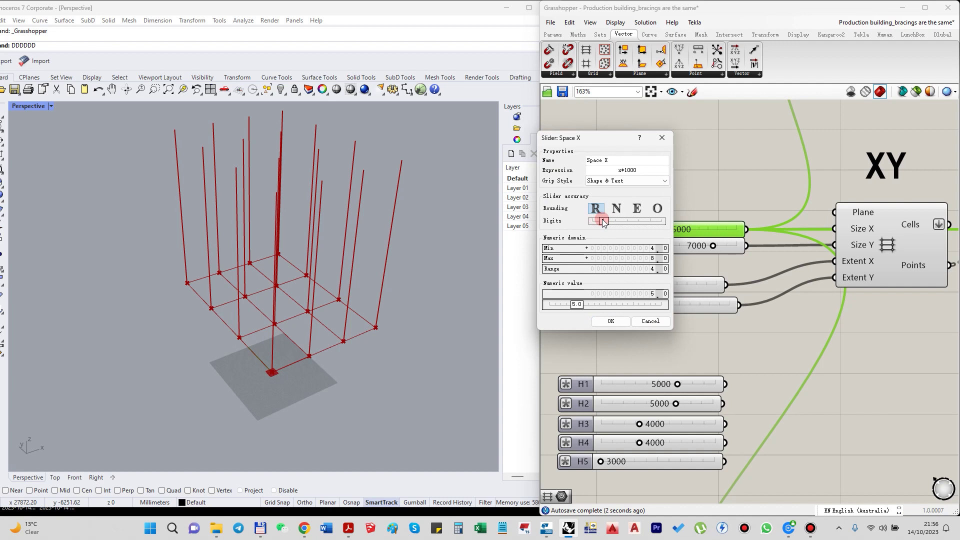
pyautogui.click(611, 321)
pyautogui.moveTo(668, 230)
pyautogui.mouseDown()
pyautogui.moveTo(689, 233)
pyautogui.moveTo(660, 231)
pyautogui.mouseUp()
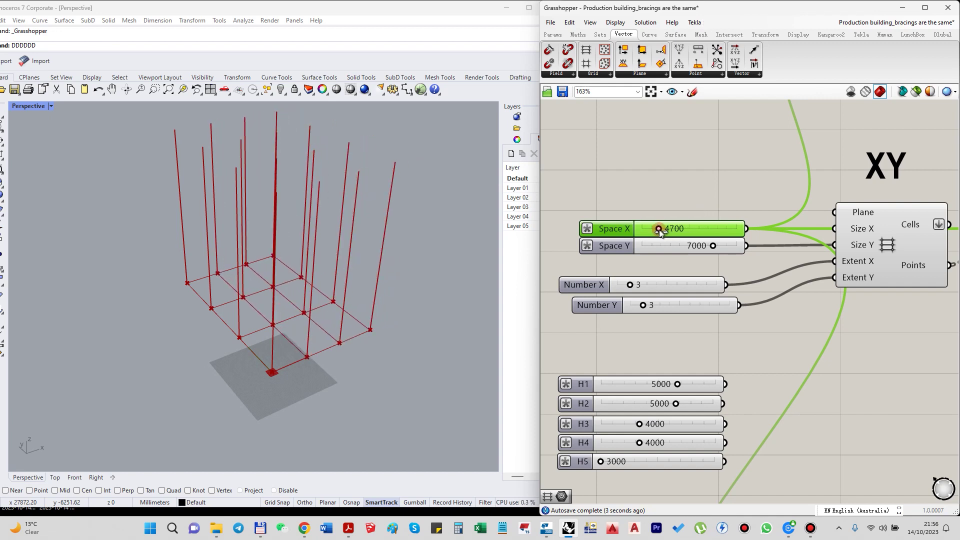
pyautogui.doubleClick(627, 231)
pyautogui.moveTo(625, 219); pyautogui.dragTo(676, 233)
pyautogui.click(633, 319)
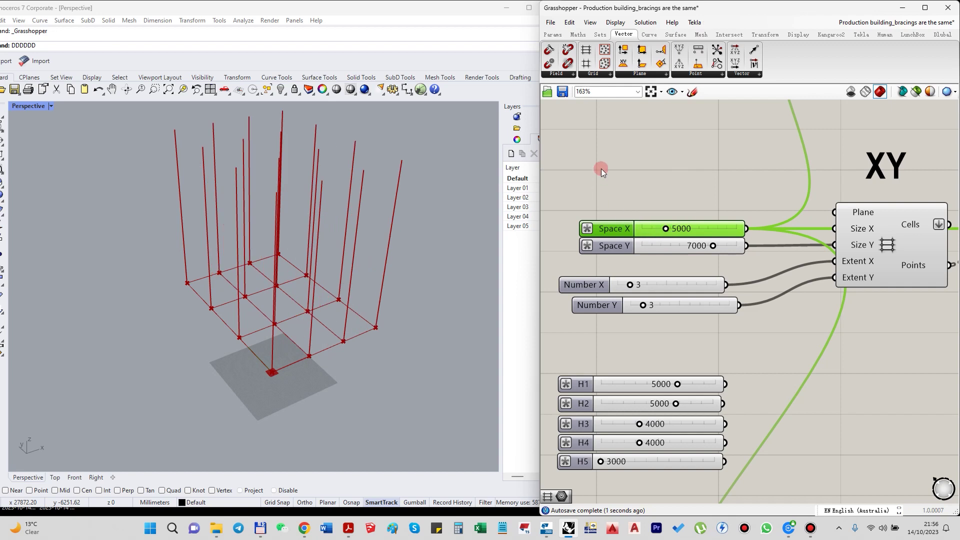
# Inspect the XY Grid component's Plane input, then bring Tekla Structures to the front
pyautogui.scroll(-1, 637, 174)
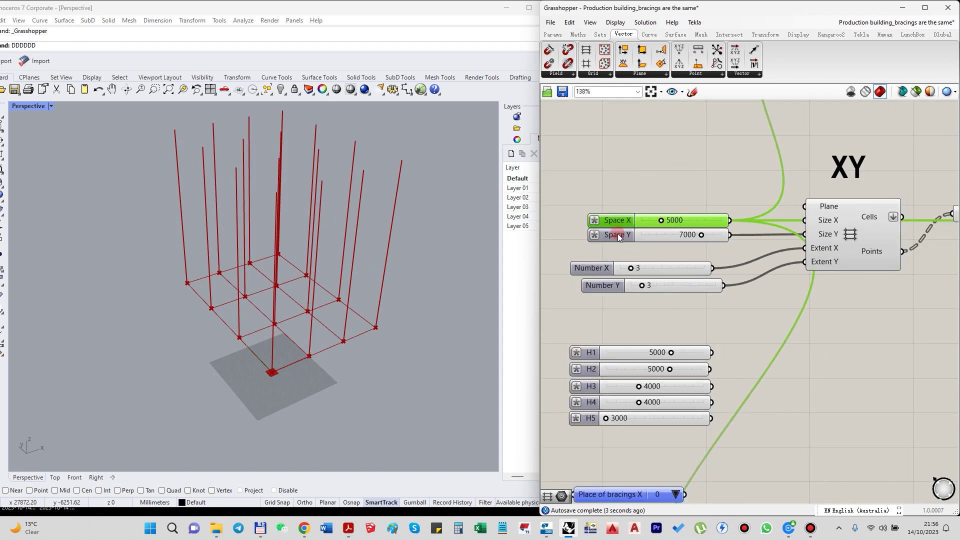
pyautogui.click(841, 251)
pyautogui.moveTo(815, 225); pyautogui.dragTo(716, 225, button='right')
pyautogui.moveTo(717, 208)
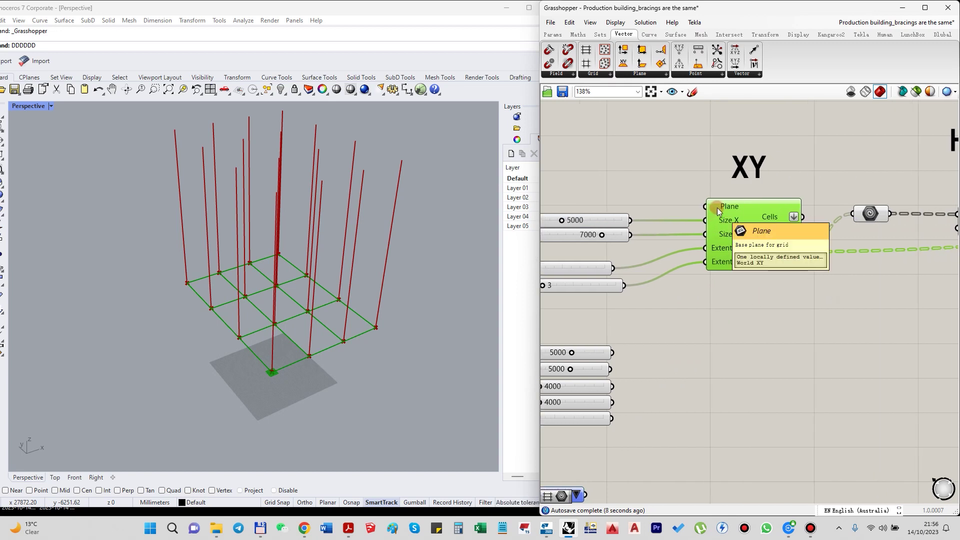
pyautogui.click(696, 292)
pyautogui.click(708, 246)
pyautogui.scroll(-5, 773, 221)
pyautogui.scroll(2, 766, 221)
pyautogui.scroll(-2, 701, 189)
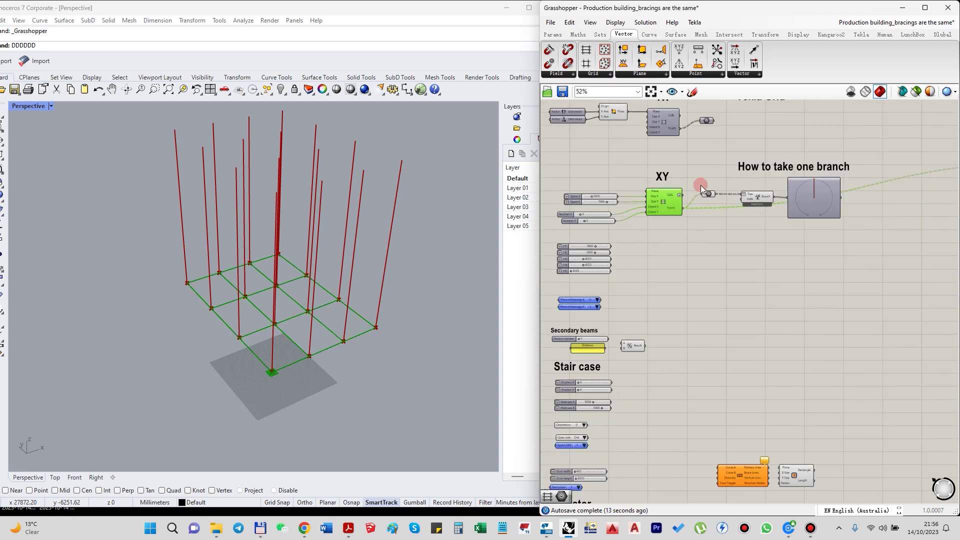
pyautogui.scroll(3, 701, 189)
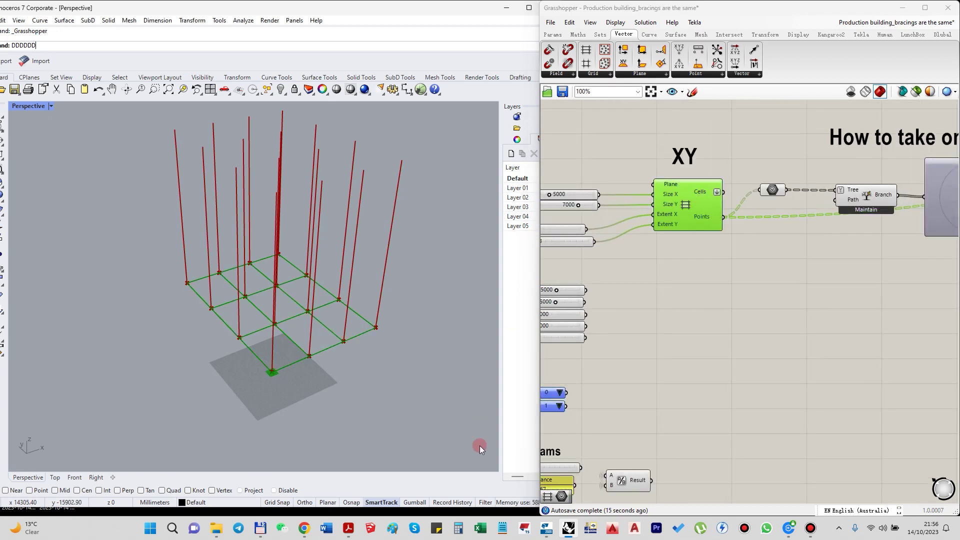
pyautogui.click(547, 529)
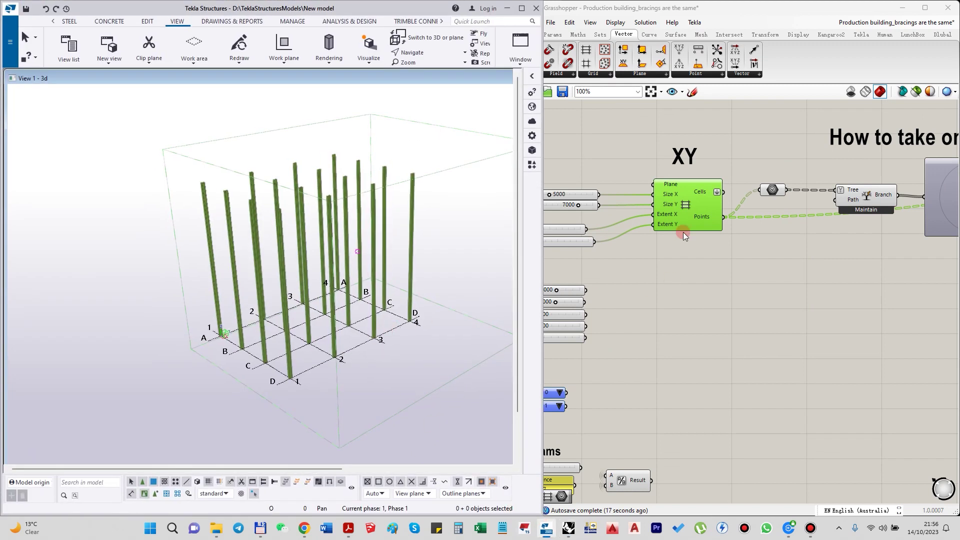
# Zoom onto the Grid component in the definition and select it
pyautogui.scroll(-8, 710, 176)
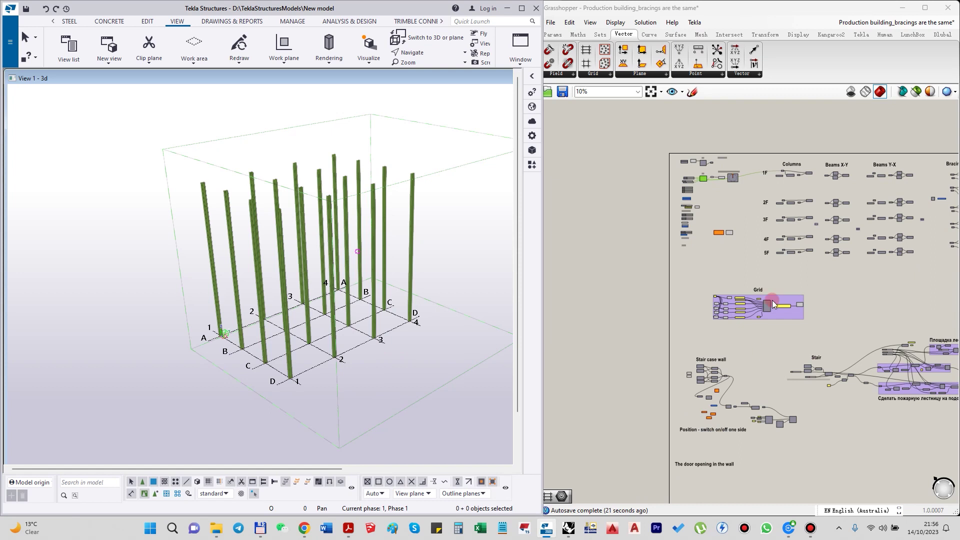
pyautogui.scroll(6, 772, 317)
pyautogui.scroll(8, 811, 305)
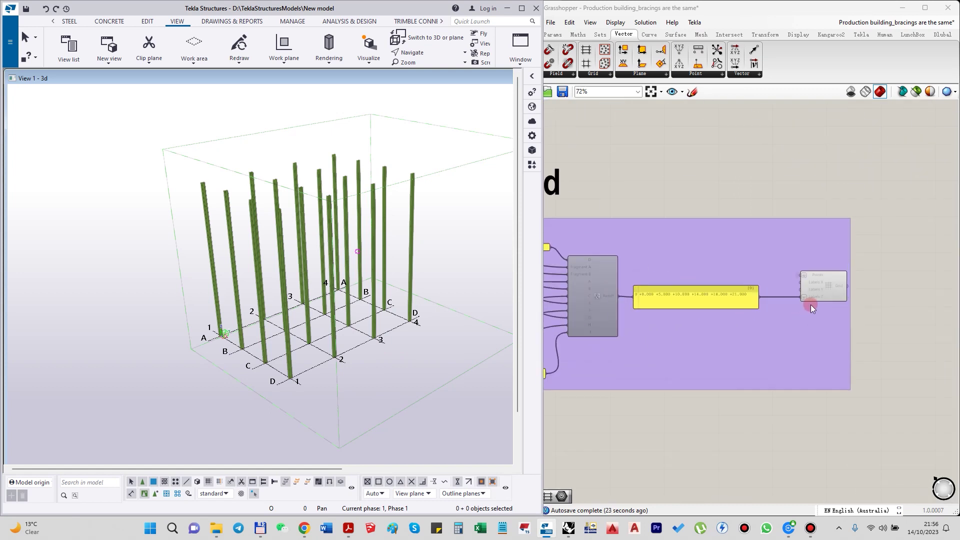
pyautogui.click(822, 286)
pyautogui.click(824, 285)
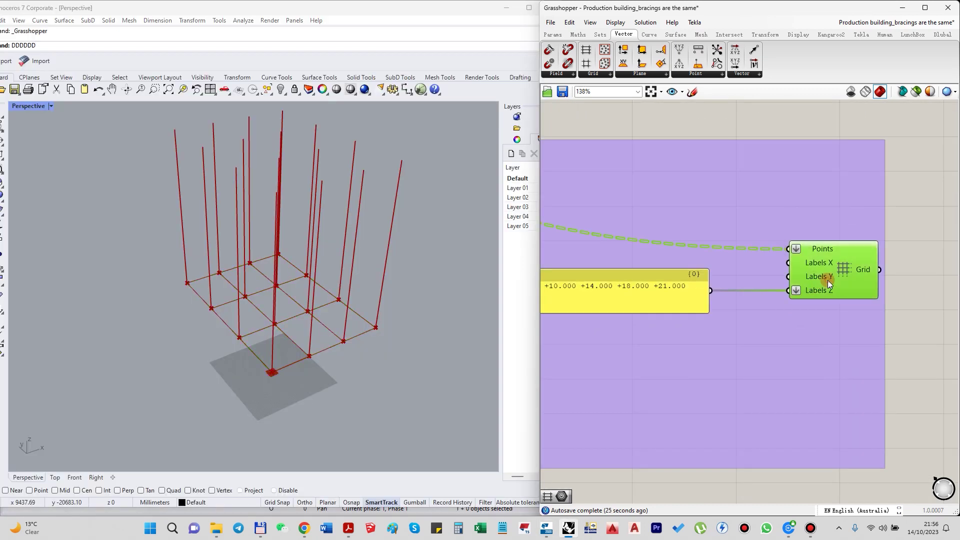
# Move the Rhino window down to reveal Tekla's grid with Z levels +0.000 to +21.000
pyautogui.moveTo(446, 12); pyautogui.dragTo(430, 477)
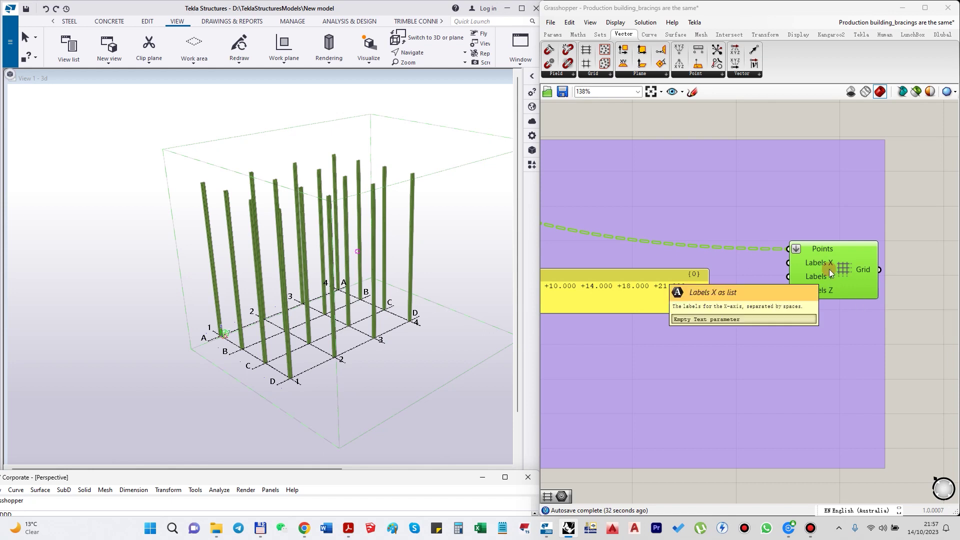
pyautogui.scroll(-3, 829, 269)
pyautogui.scroll(3, 820, 269)
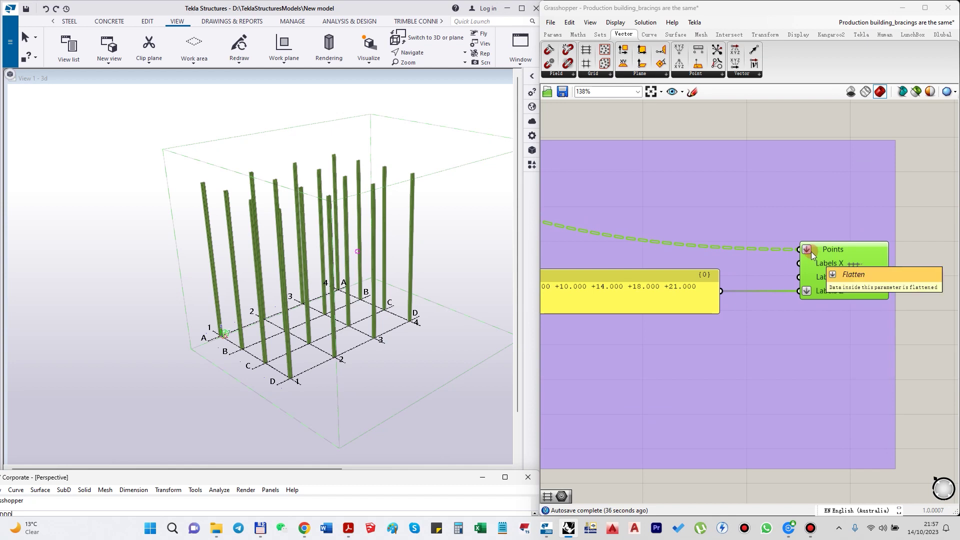
pyautogui.scroll(-10, 812, 255)
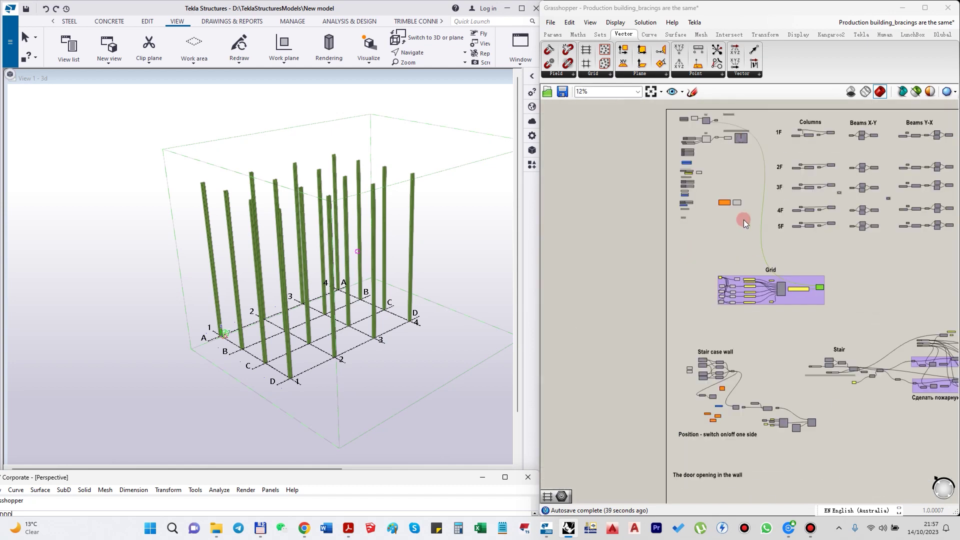
pyautogui.scroll(8, 729, 234)
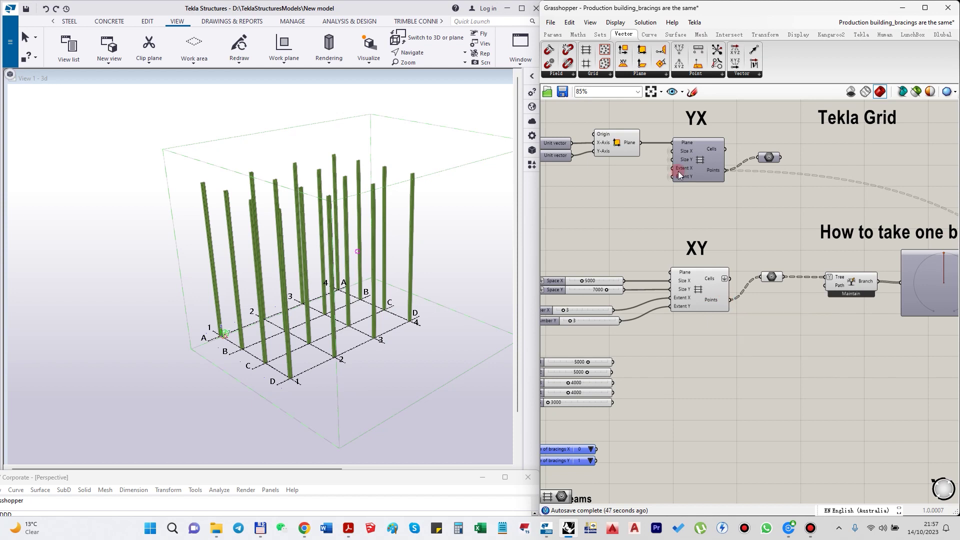
pyautogui.scroll(-9, 679, 180)
pyautogui.scroll(9, 852, 332)
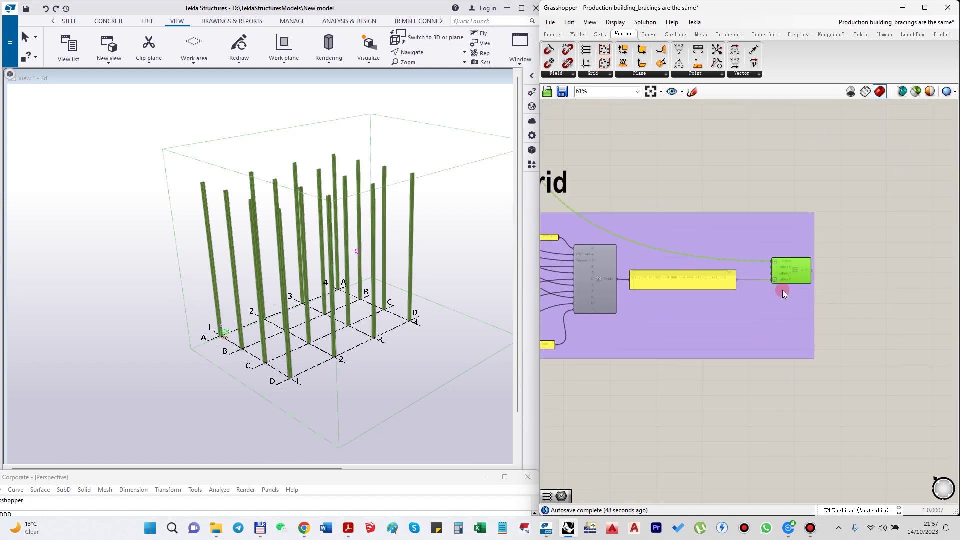
pyautogui.scroll(-1, 777, 254)
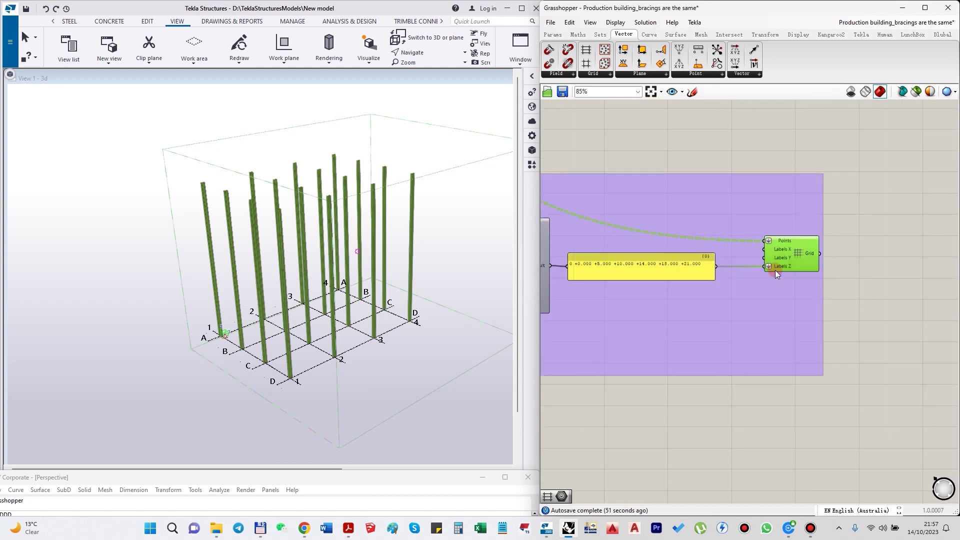
pyautogui.scroll(4, 775, 270)
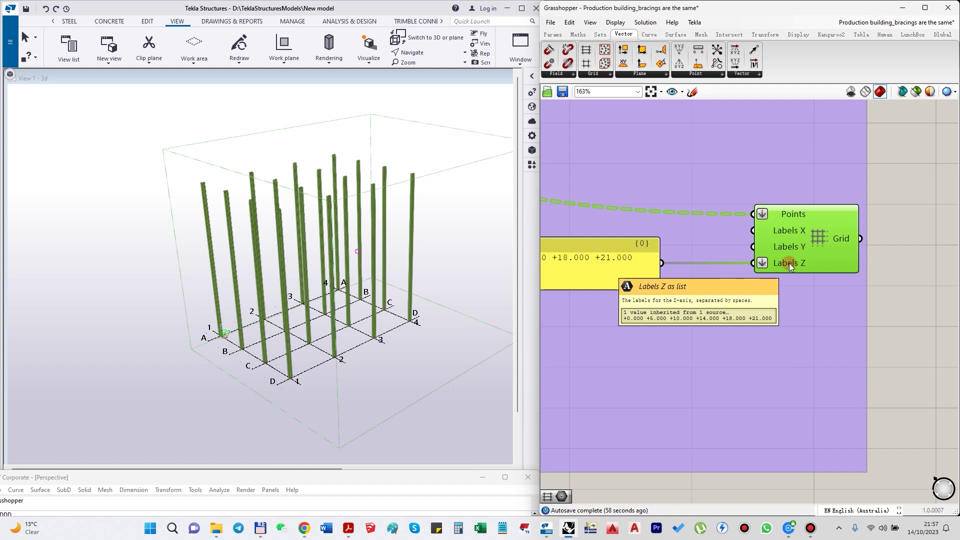
pyautogui.scroll(-3, 789, 263)
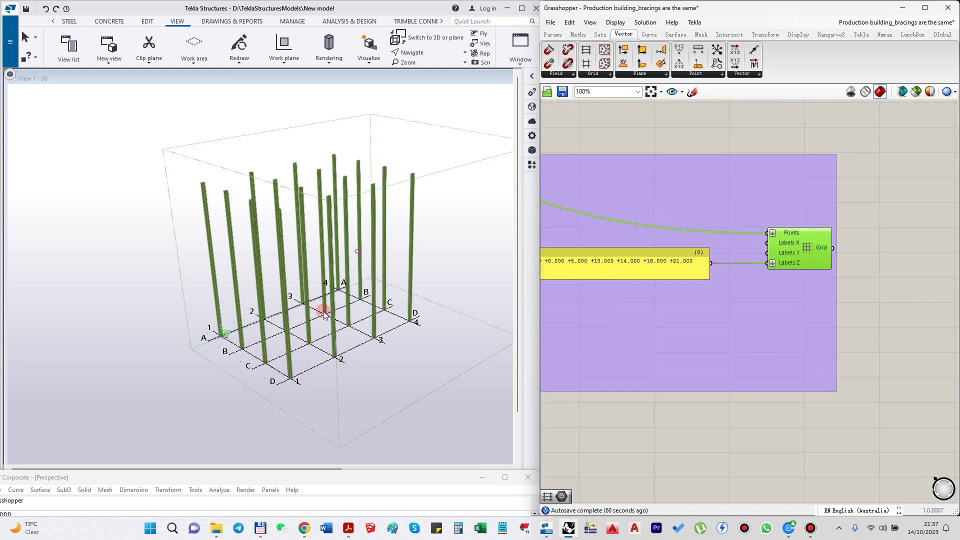
pyautogui.scroll(3, 323, 311)
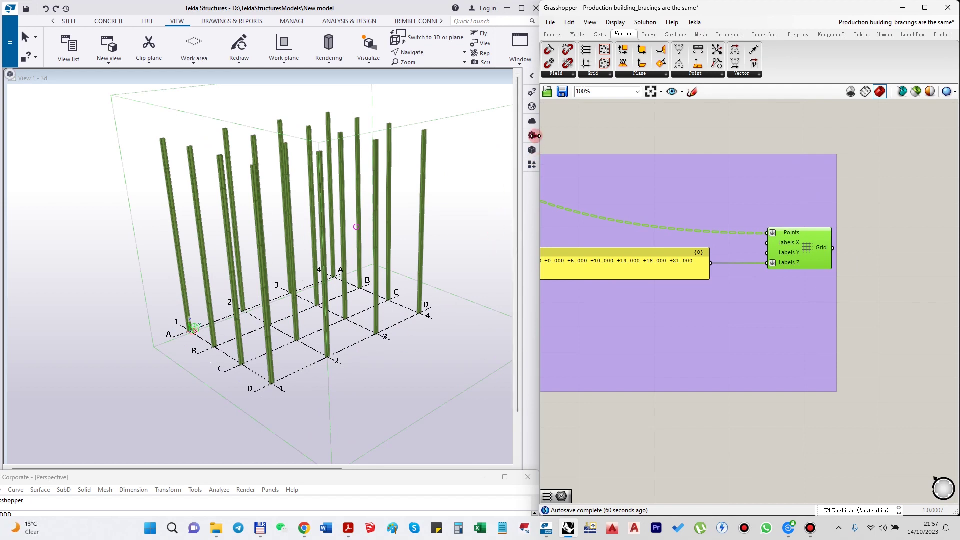
pyautogui.click(533, 136)
# Orbit the Tekla model and inspect the grid's Z labels in its properties
pyautogui.keyDown('ctrl'); pyautogui.moveTo(186, 213); pyautogui.dragTo(265, 300); pyautogui.keyUp('ctrl')
pyautogui.click(438, 178)
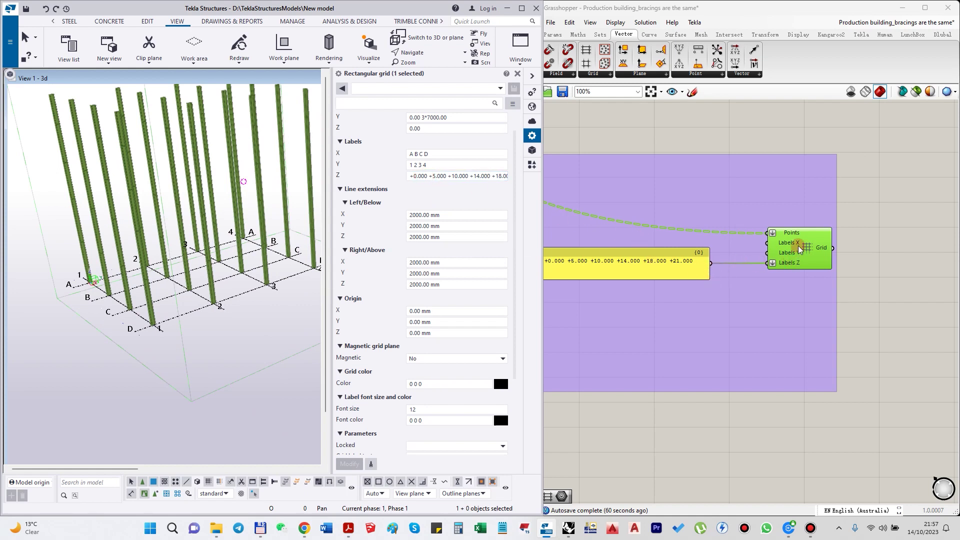
pyautogui.scroll(2, 799, 247)
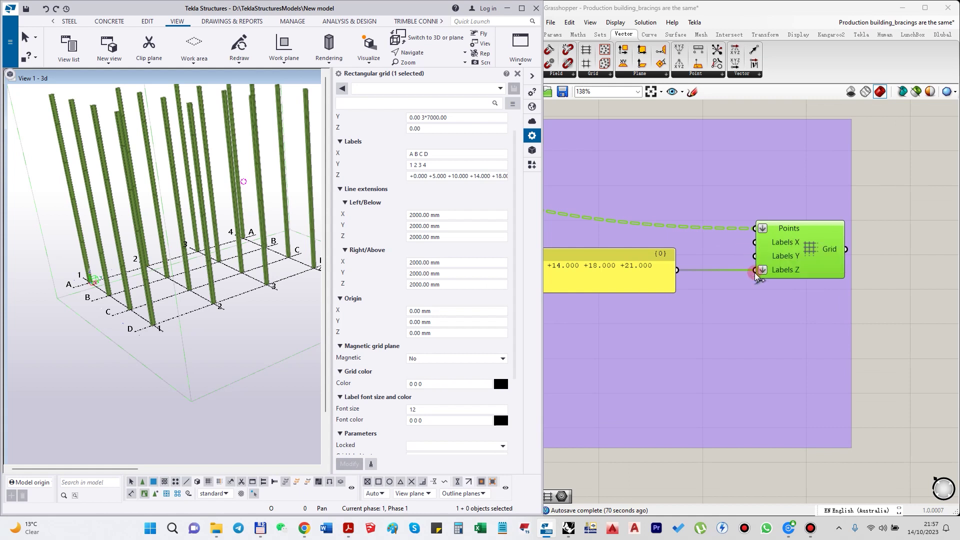
# Disconnect the floor-level text from the Grid's Labels Z input
pyautogui.keyDown('ctrl'); pyautogui.moveTo(755, 273); pyautogui.dragTo(684, 275); pyautogui.keyUp('ctrl')
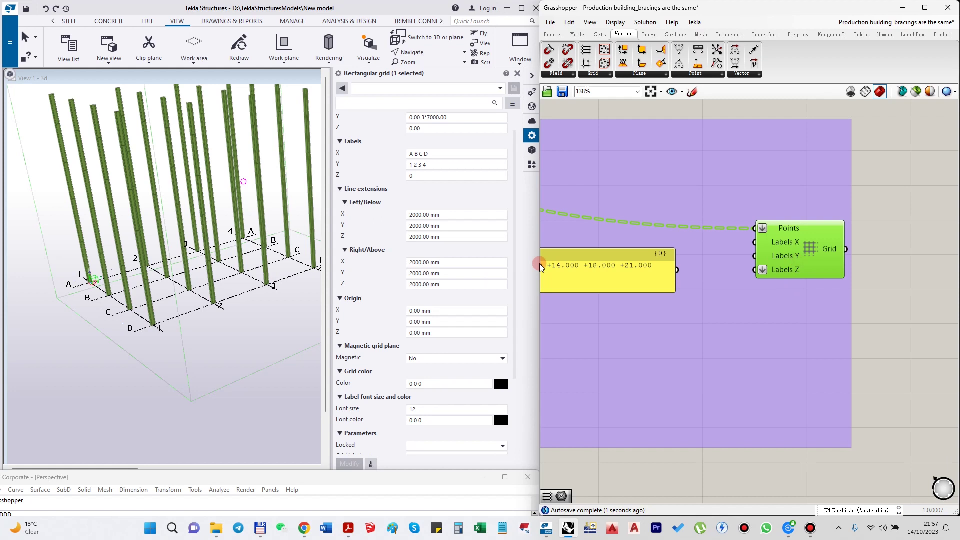
pyautogui.moveTo(183, 296); pyautogui.dragTo(206, 315, button='middle')
pyautogui.scroll(-8, 825, 293)
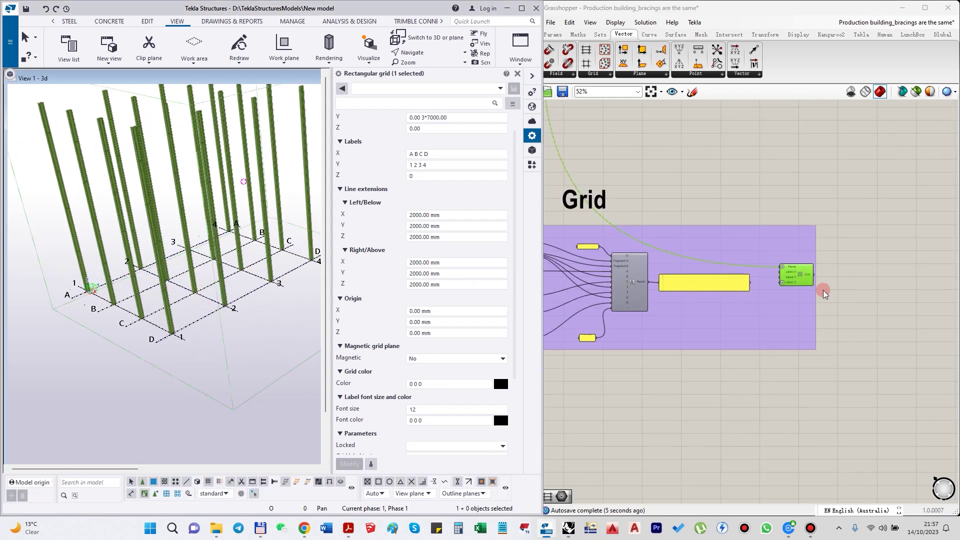
pyautogui.scroll(12, 738, 210)
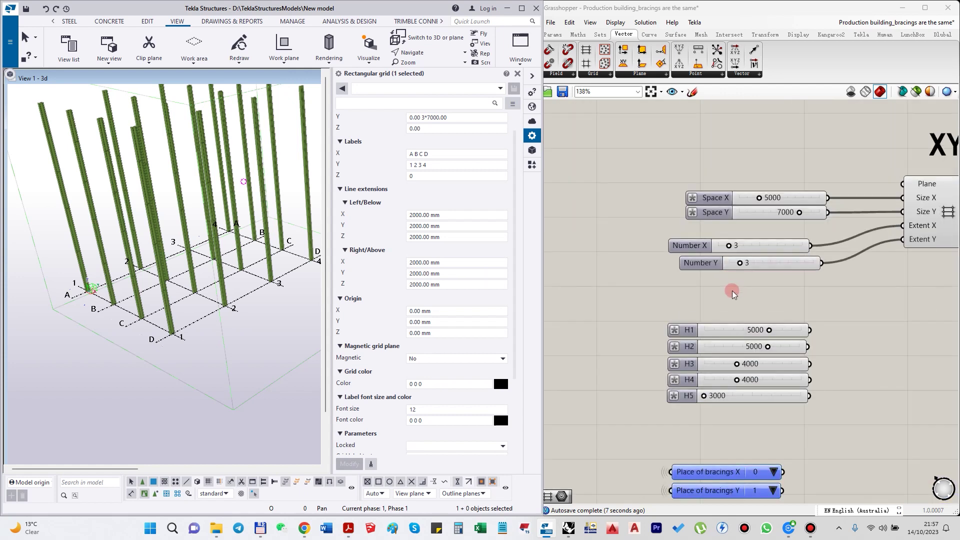
# Reduce Number Y to 2 so Tekla's grid shows Y lines 1–3
pyautogui.moveTo(738, 210)
pyautogui.mouseDown()
pyautogui.moveTo(731, 204)
pyautogui.moveTo(754, 204)
pyautogui.moveTo(726, 205)
pyautogui.moveTo(721, 222)
pyautogui.moveTo(772, 239)
pyautogui.moveTo(728, 240)
pyautogui.mouseUp()
pyautogui.click(421, 177)
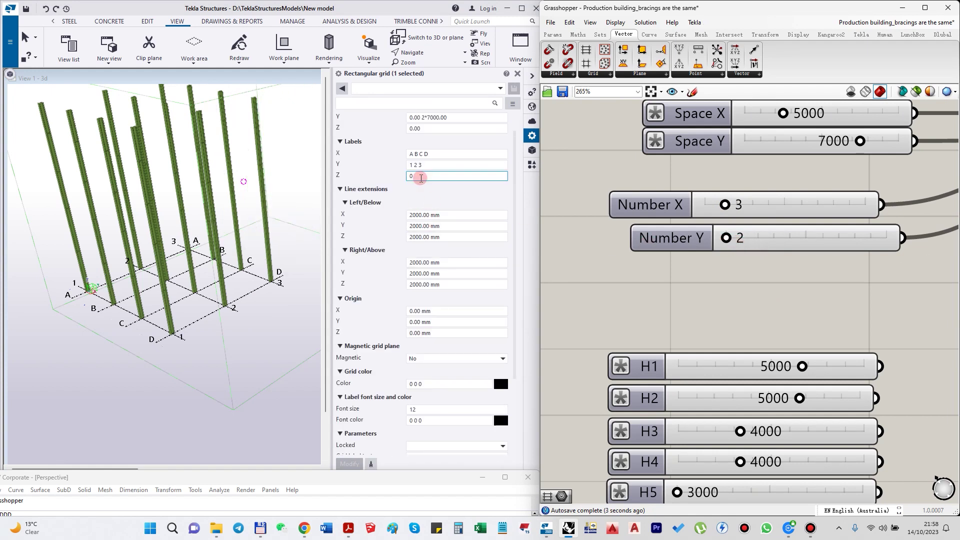
pyautogui.click(606, 165)
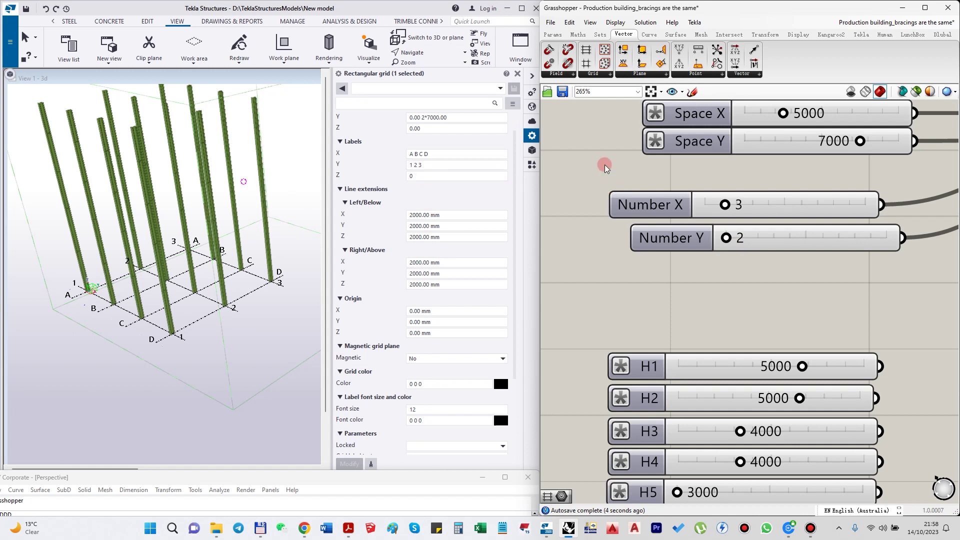
pyautogui.scroll(-4, 621, 204)
pyautogui.scroll(3, 639, 302)
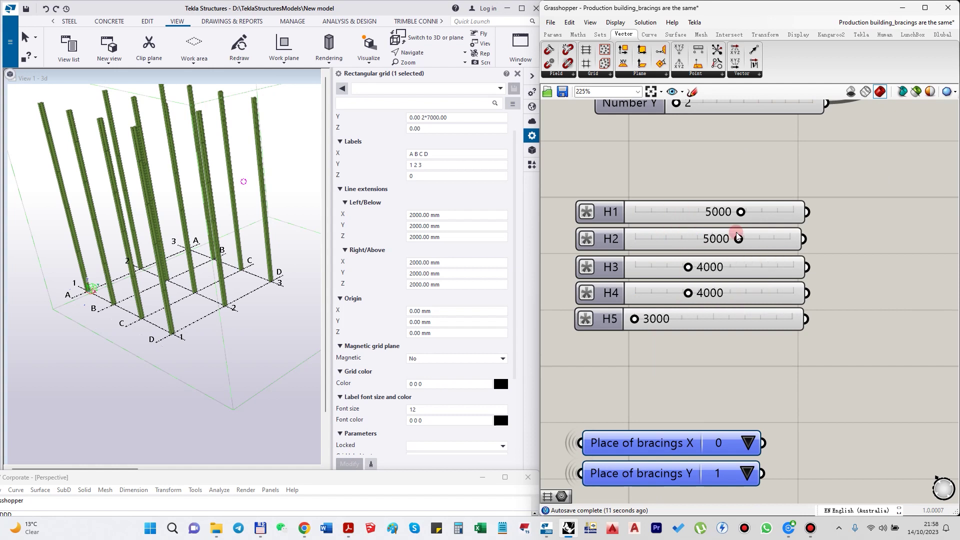
pyautogui.scroll(-10, 645, 170)
pyautogui.scroll(6, 719, 289)
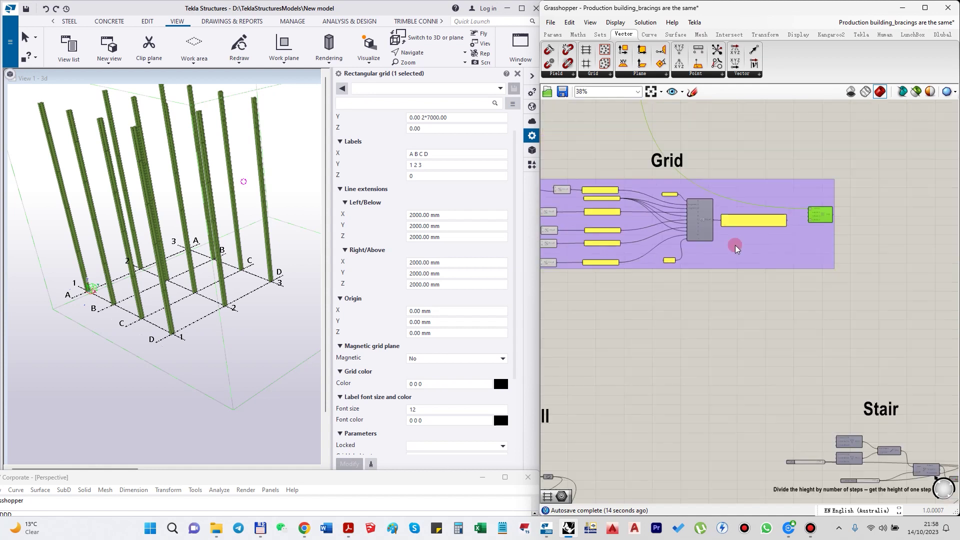
# Rewire the floor-level panel to the Grid's Labels Z and confirm Tekla shows +0.000 to +21.000
pyautogui.scroll(5, 735, 249)
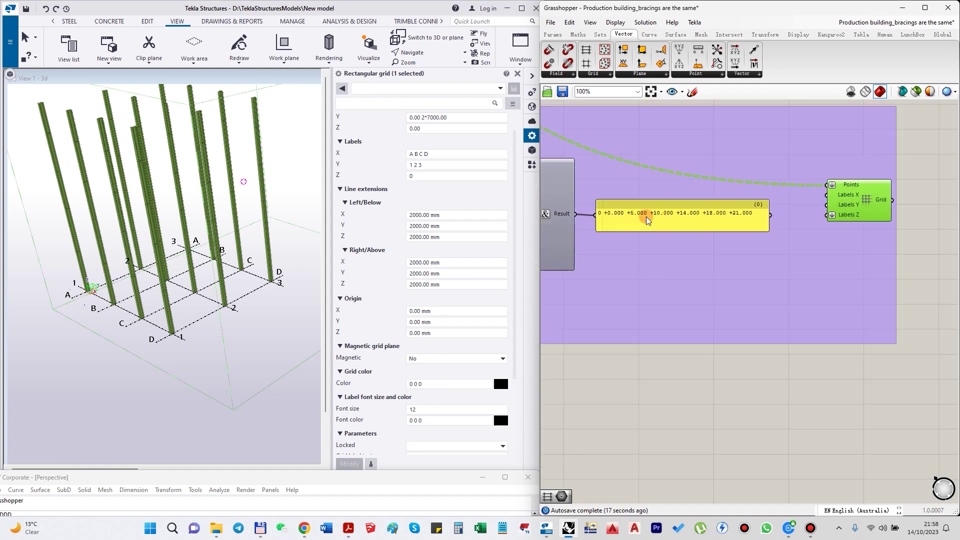
pyautogui.scroll(1, 670, 210)
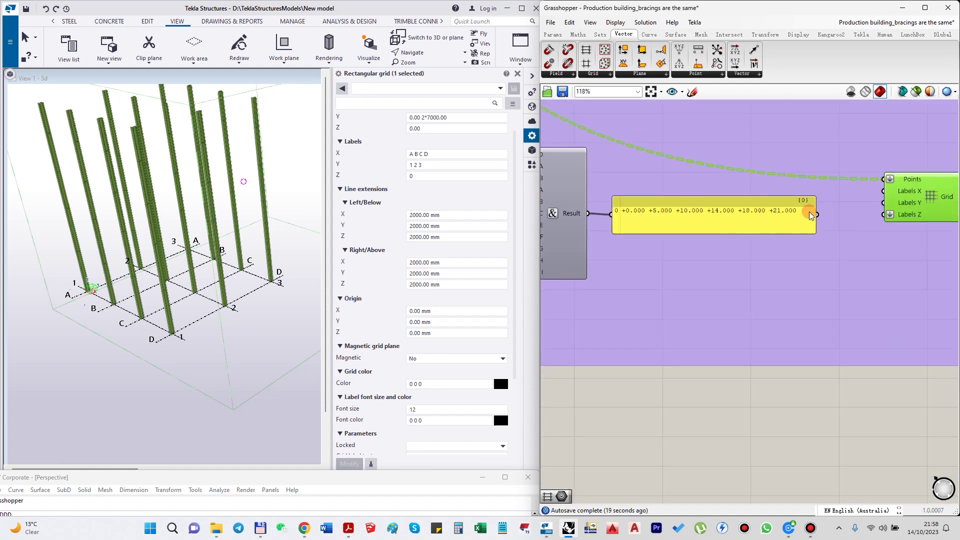
pyautogui.scroll(2, 811, 215)
pyautogui.moveTo(820, 216); pyautogui.dragTo(908, 220)
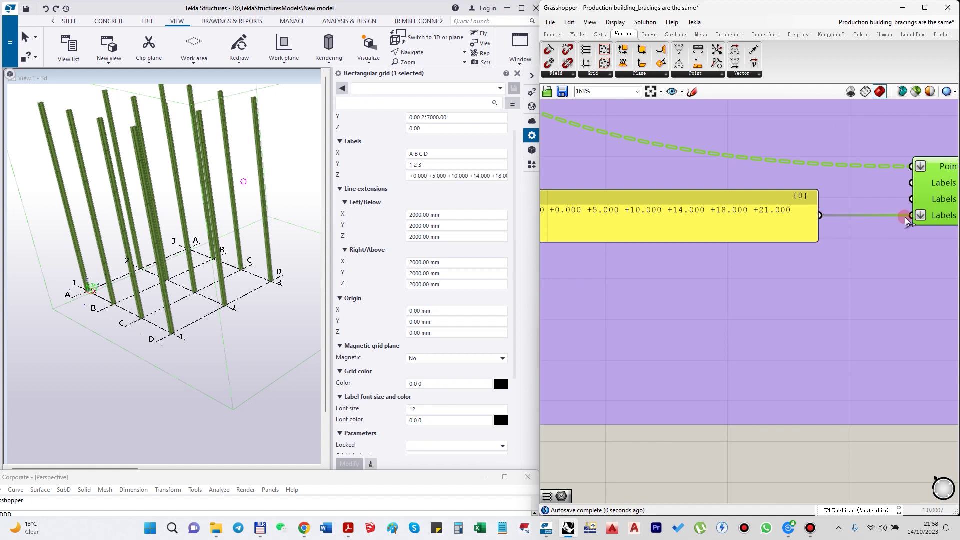
pyautogui.click(458, 178)
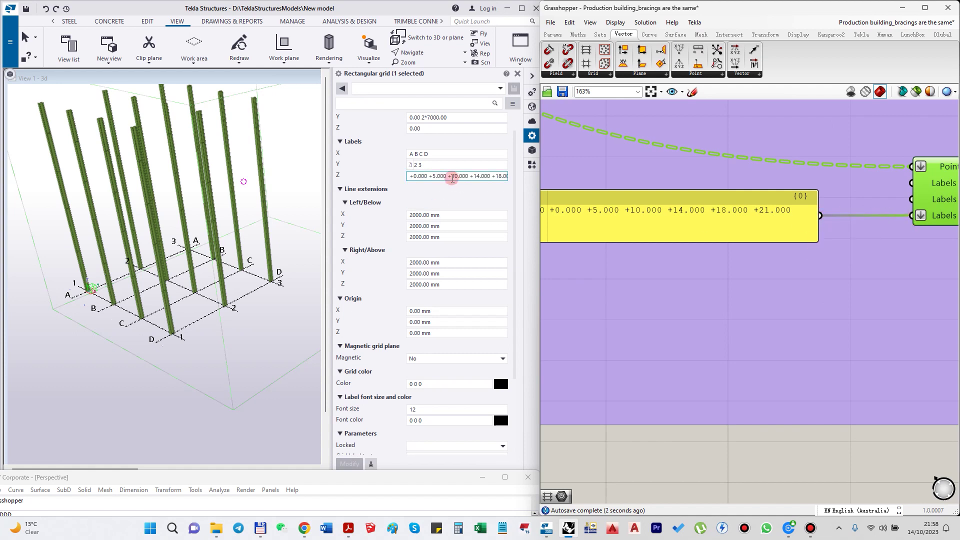
pyautogui.click(504, 176)
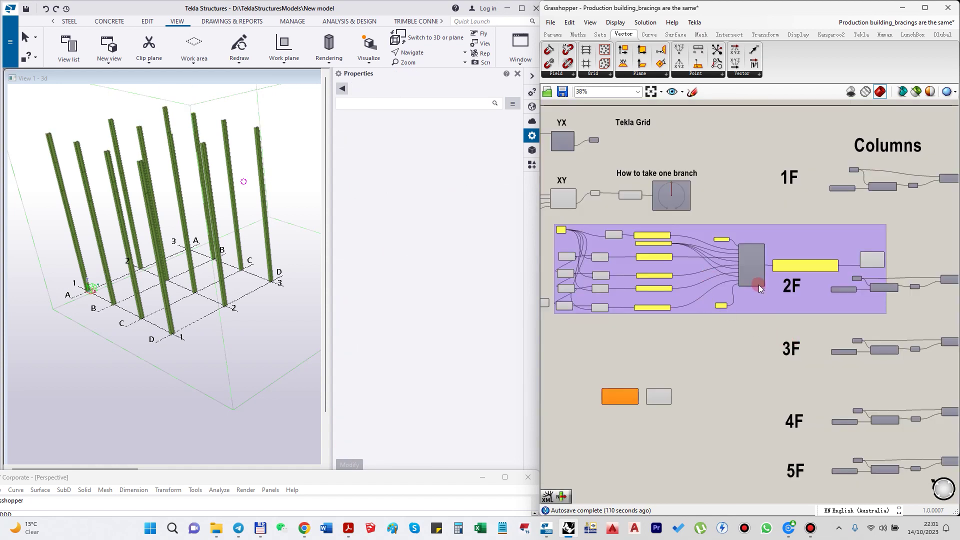
# Select the Grid component so Tekla's properties show the rectangular grid
pyautogui.scroll(6, 758, 289)
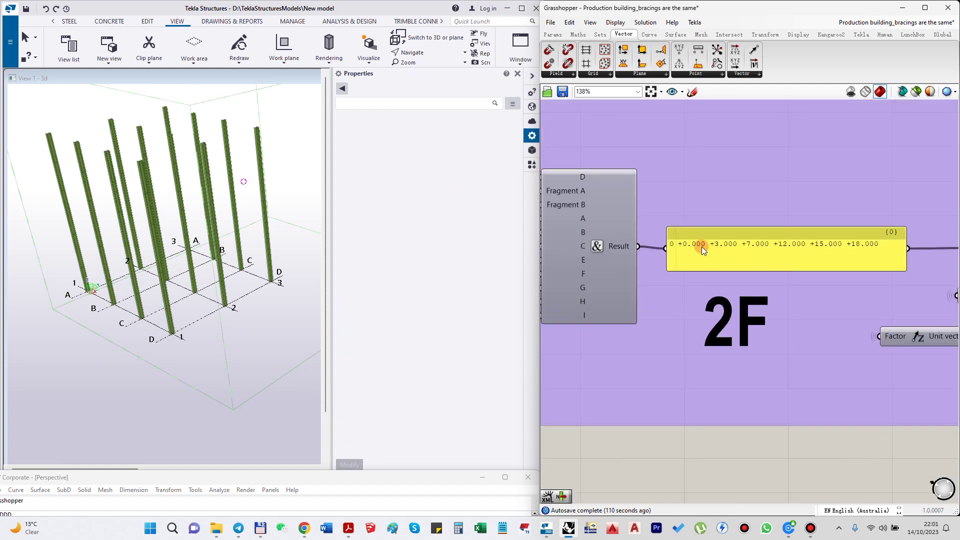
pyautogui.scroll(-2, 758, 240)
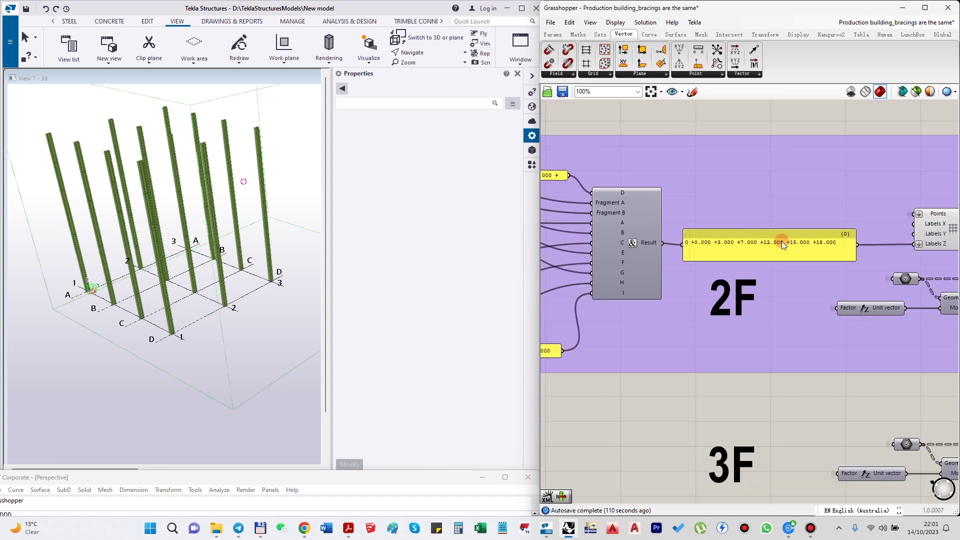
pyautogui.scroll(-3, 826, 251)
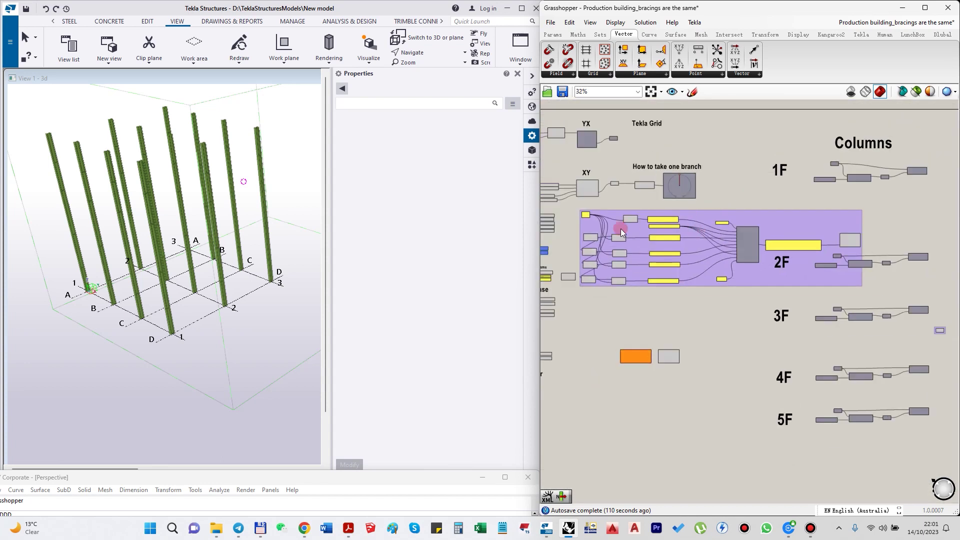
pyautogui.scroll(5, 566, 226)
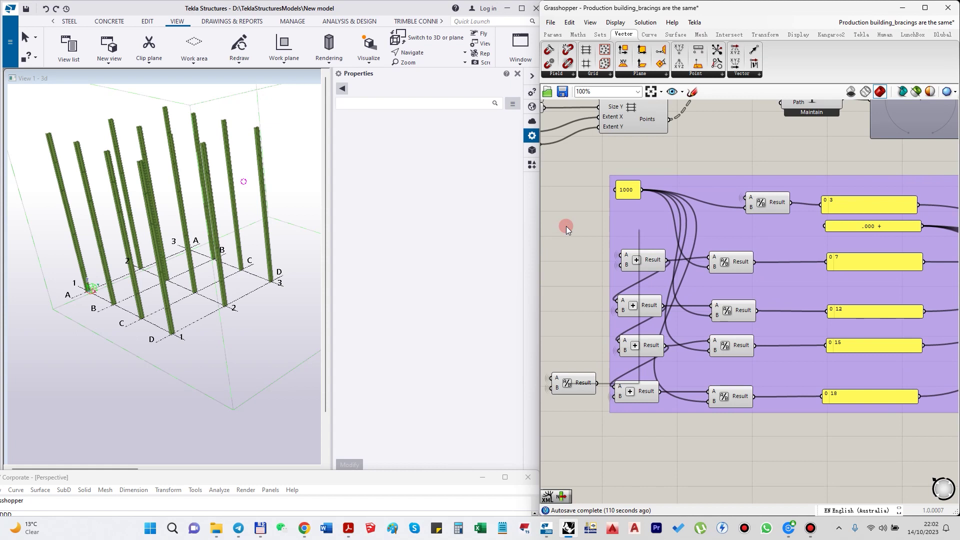
pyautogui.rightClick(566, 226)
pyautogui.scroll(-4, 560, 217)
pyautogui.click(778, 340)
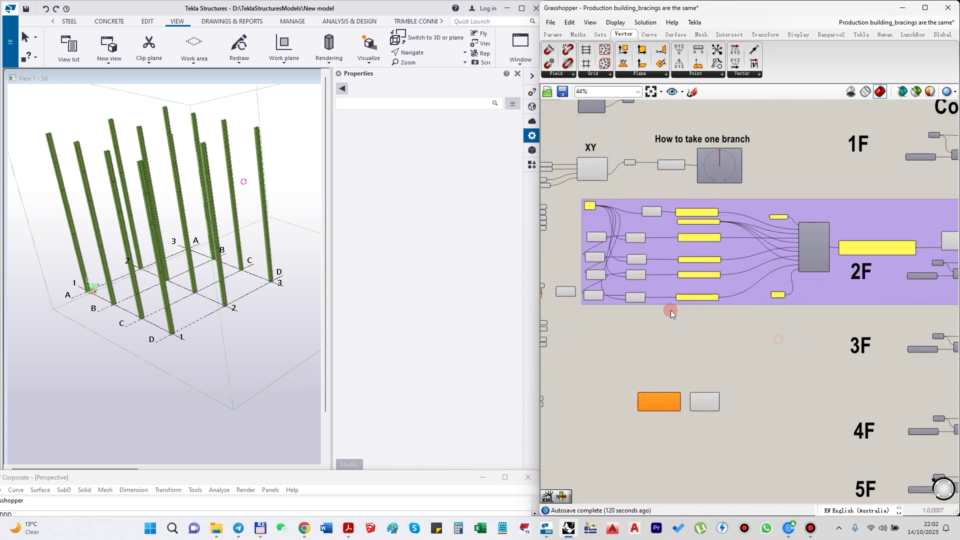
pyautogui.click(951, 235)
# Inspect the Z labels (+0.000, +3.000, +7.000, +12.000…) and the Z coordinate field
pyautogui.click(413, 176)
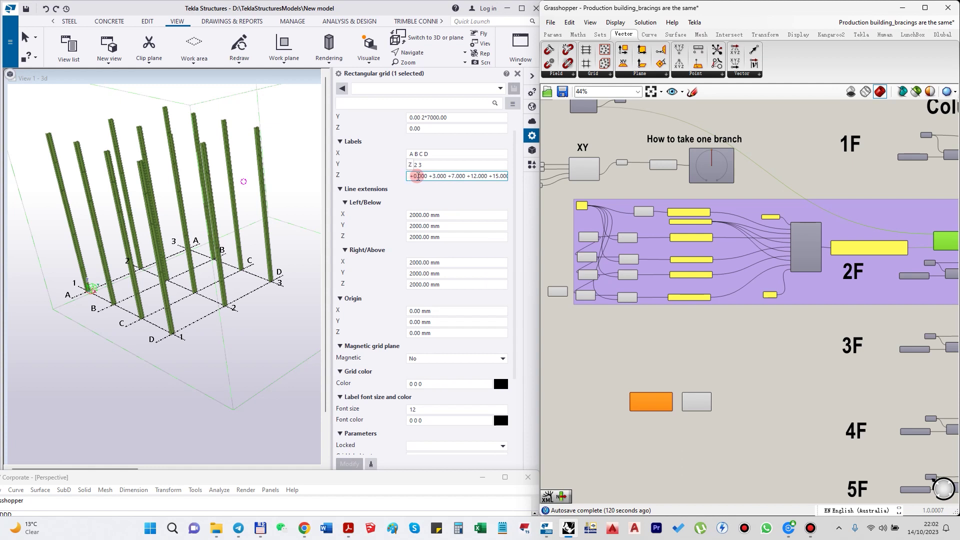
pyautogui.click(434, 126)
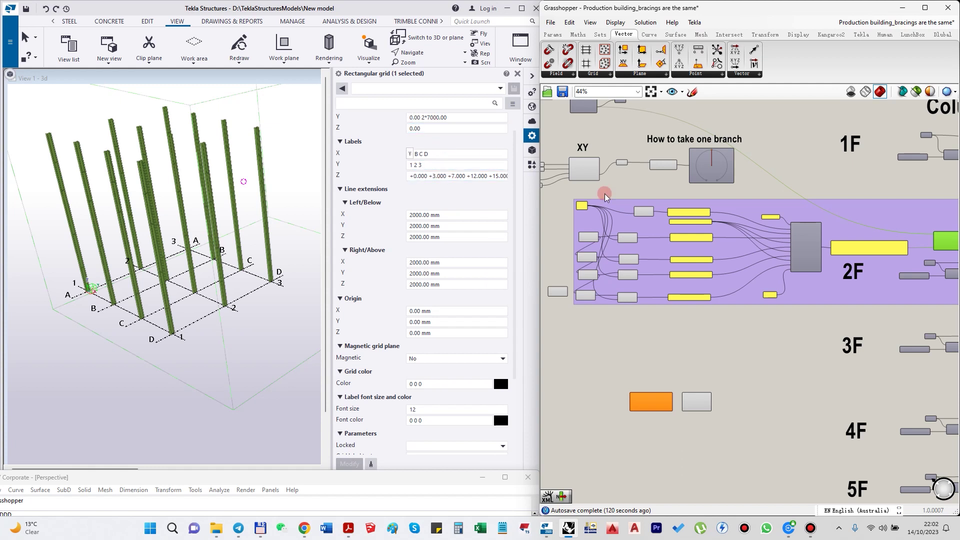
pyautogui.scroll(-2, 605, 194)
pyautogui.moveTo(835, 228); pyautogui.dragTo(690, 225, button='right')
pyautogui.scroll(3, 689, 225)
pyautogui.scroll(4, 689, 225)
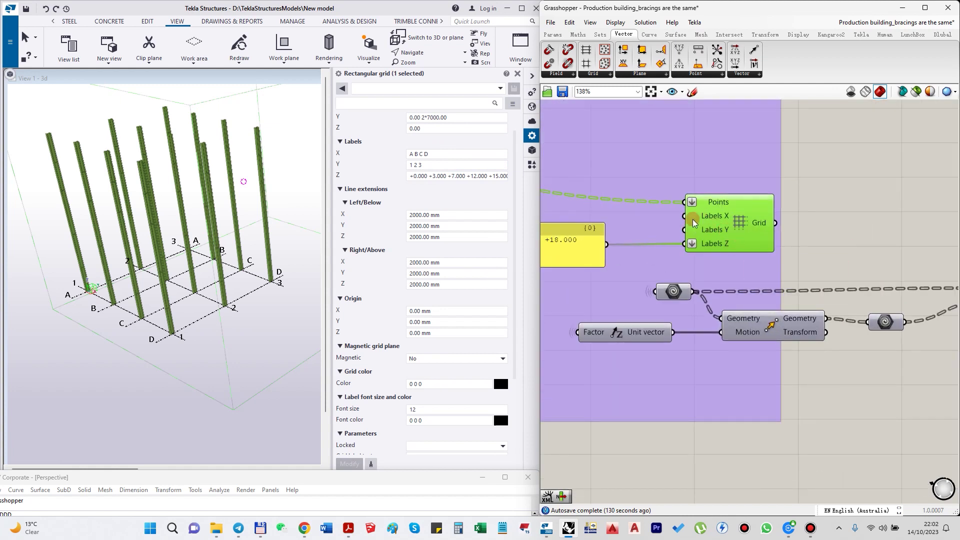
# Append 3000 to the grid's Z coordinates so they read 0.00 3000, then deselect the grid
pyautogui.click(479, 203)
pyautogui.click(444, 180)
pyautogui.click(429, 128)
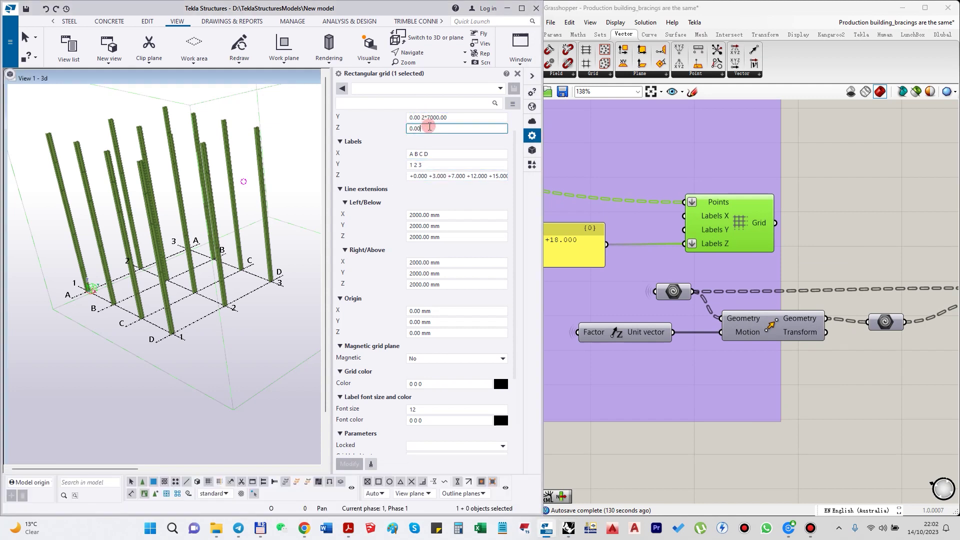
pyautogui.write('3000')
pyautogui.click(436, 175)
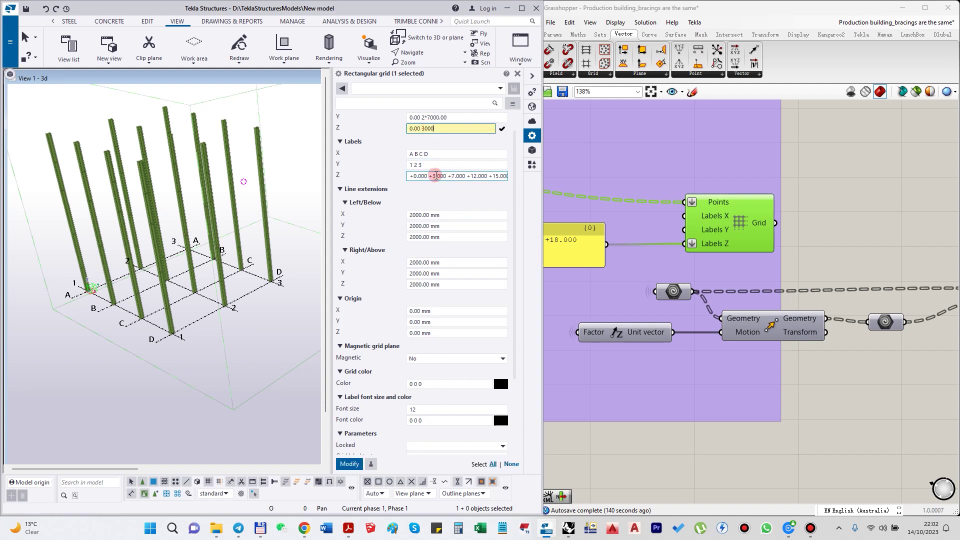
pyautogui.click(466, 128)
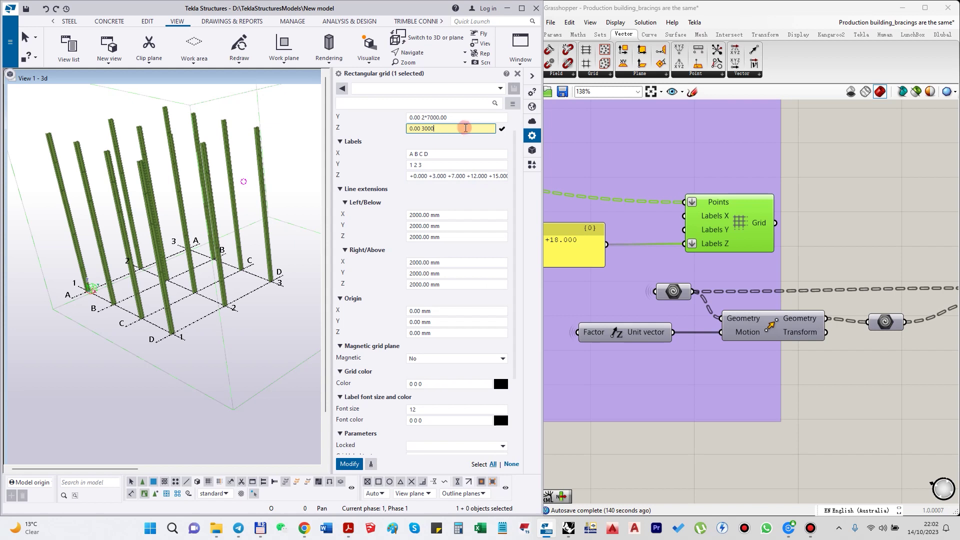
pyautogui.click(856, 231)
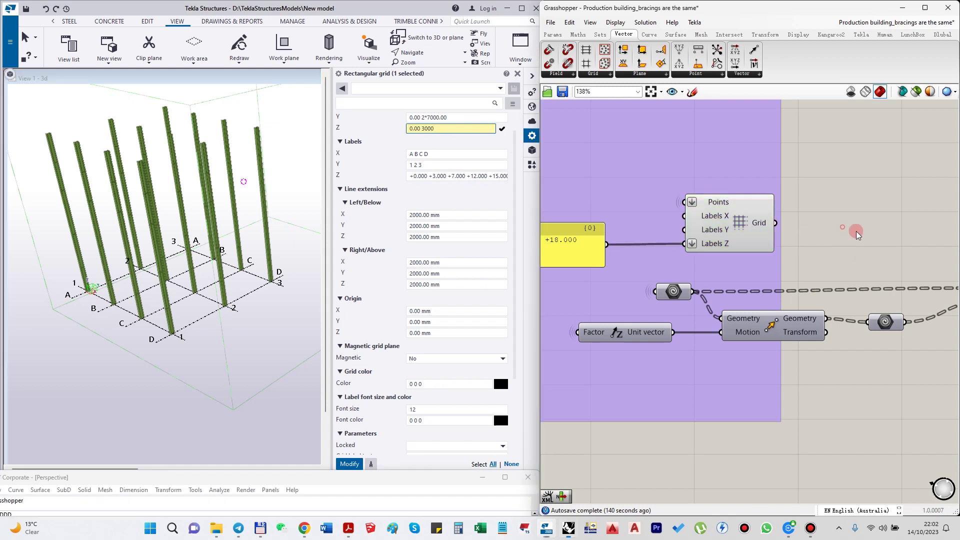
pyautogui.scroll(-7, 891, 257)
pyautogui.scroll(9, 649, 263)
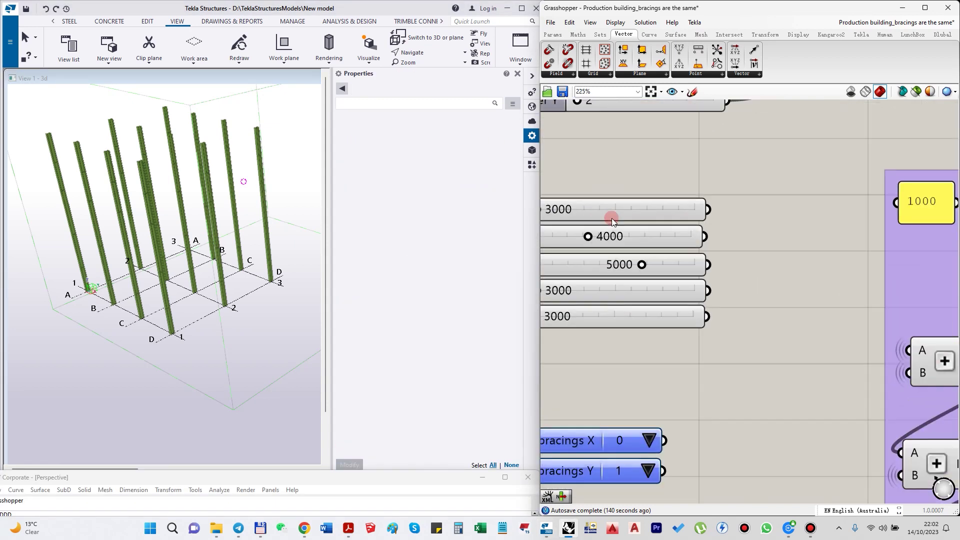
# Drag the first storey-height slider from 3000 to 5000
pyautogui.moveTo(553, 211); pyautogui.dragTo(642, 211)
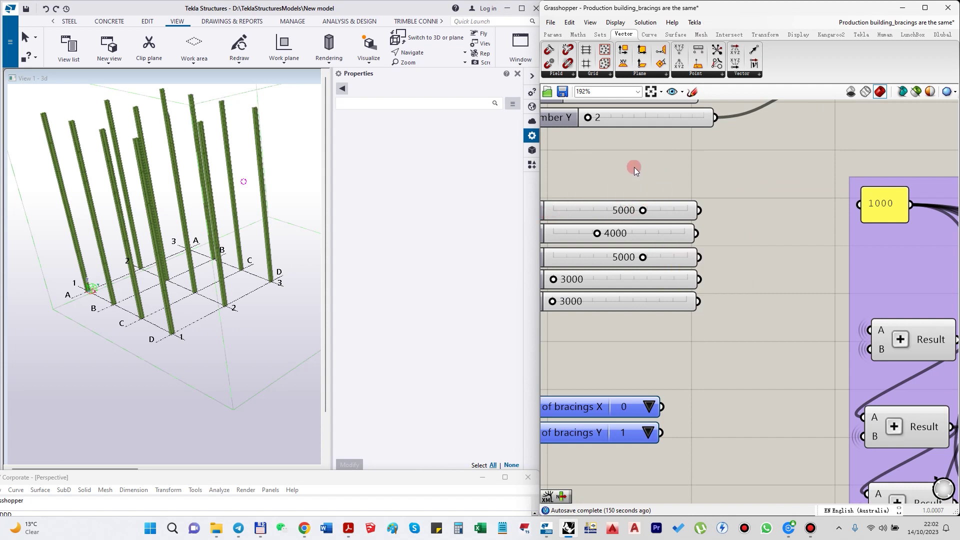
pyautogui.scroll(-8, 634, 167)
pyautogui.scroll(6, 760, 228)
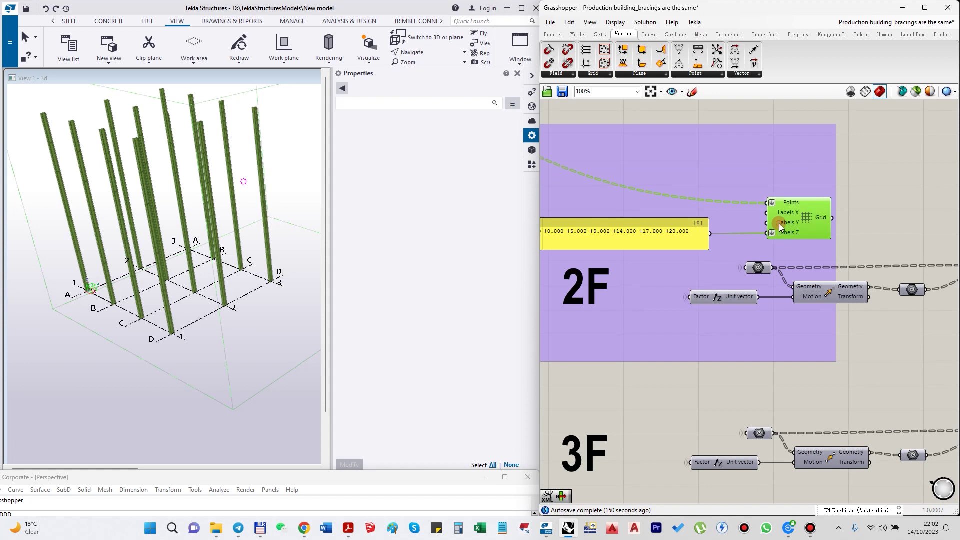
# Check that Tekla's Z labels now read +0.000 +5.000 +9.000 +14.000 +17.000 +20.000
pyautogui.click(781, 226)
pyautogui.click(434, 183)
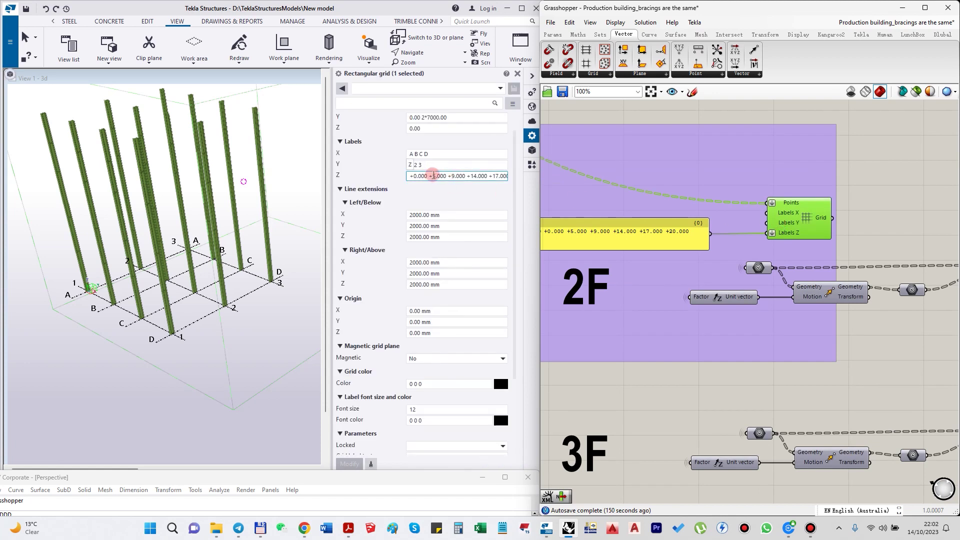
pyautogui.scroll(-3, 850, 186)
pyautogui.click(681, 307)
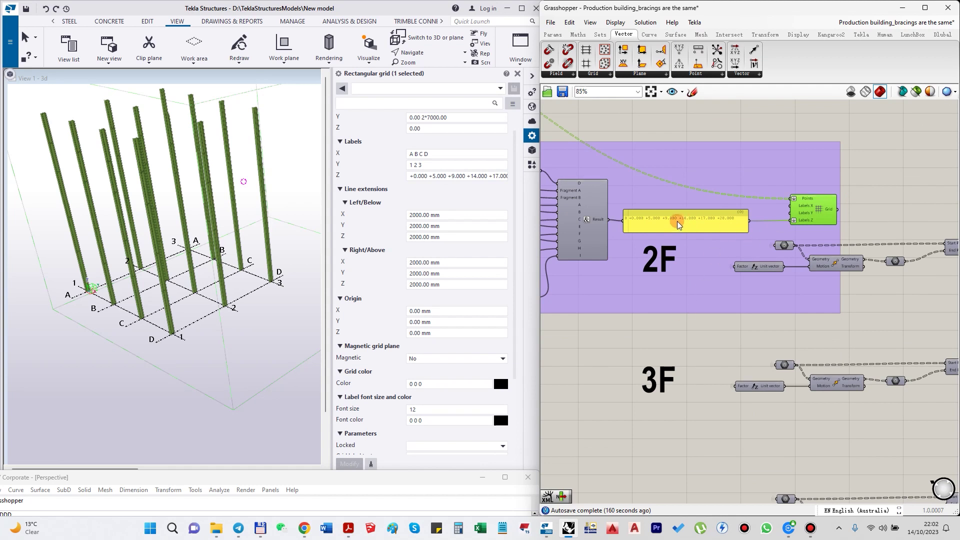
pyautogui.scroll(3, 677, 221)
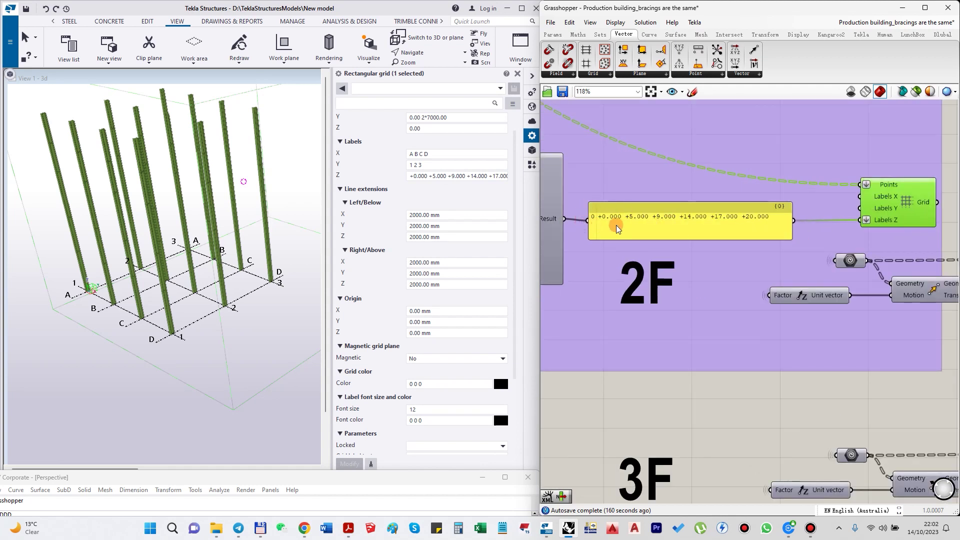
pyautogui.scroll(-3, 756, 220)
pyautogui.scroll(3, 665, 220)
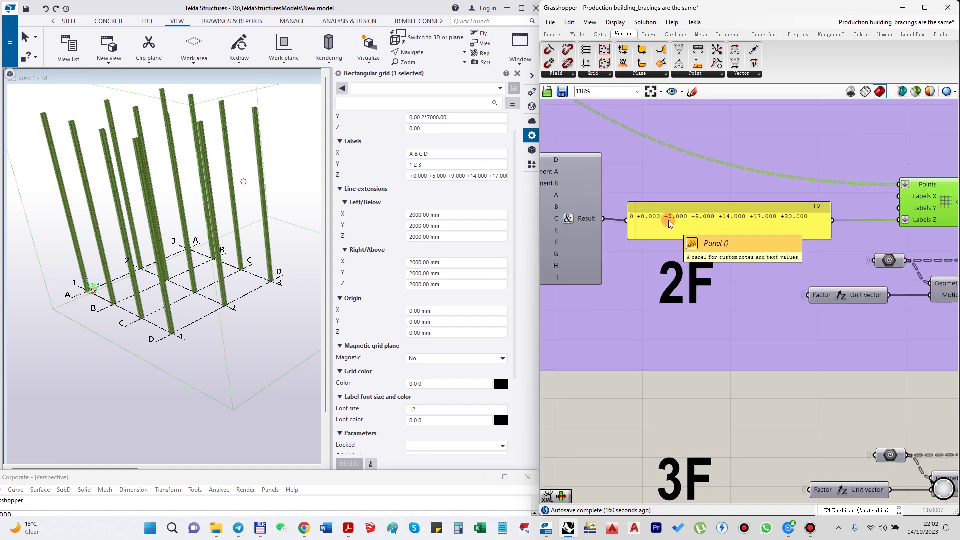
pyautogui.scroll(-2, 668, 220)
pyautogui.scroll(2, 676, 220)
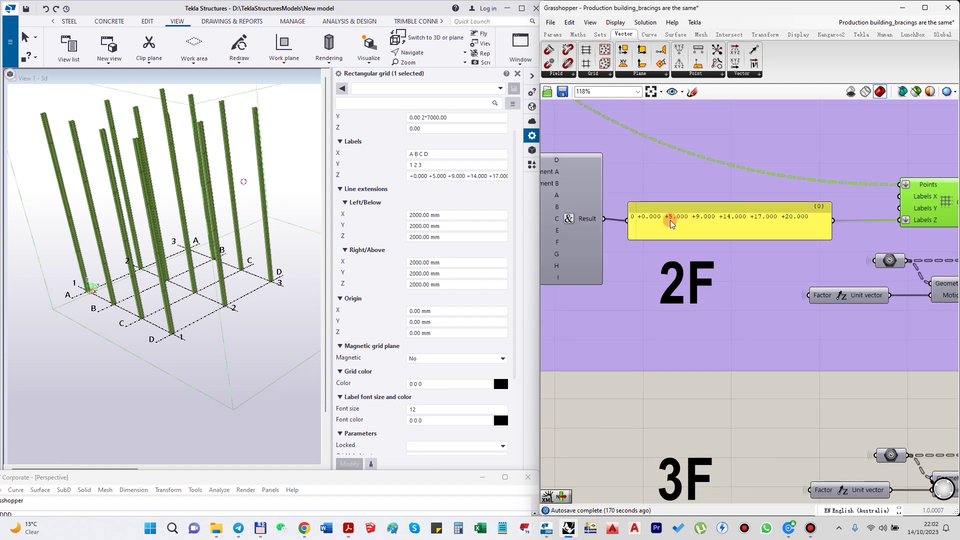
pyautogui.scroll(-3, 805, 184)
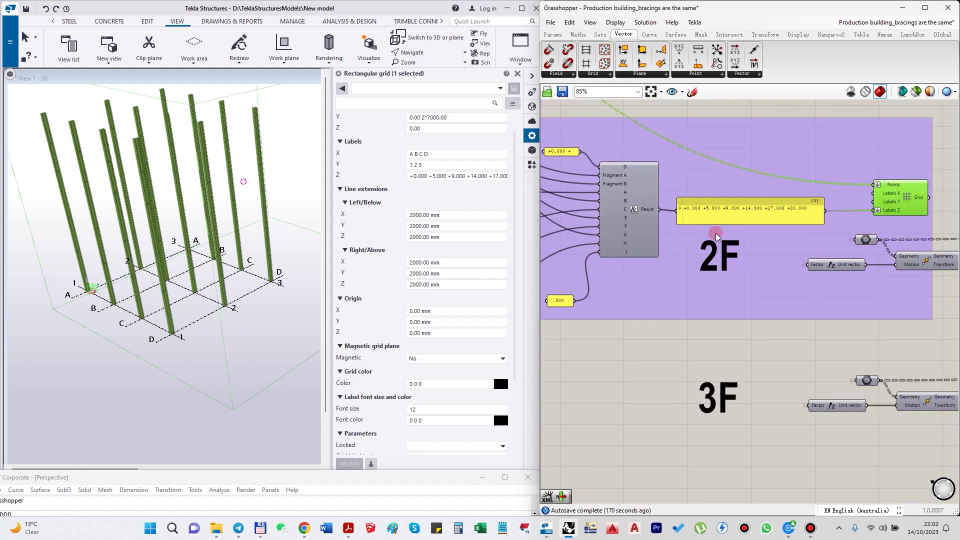
pyautogui.scroll(3, 719, 217)
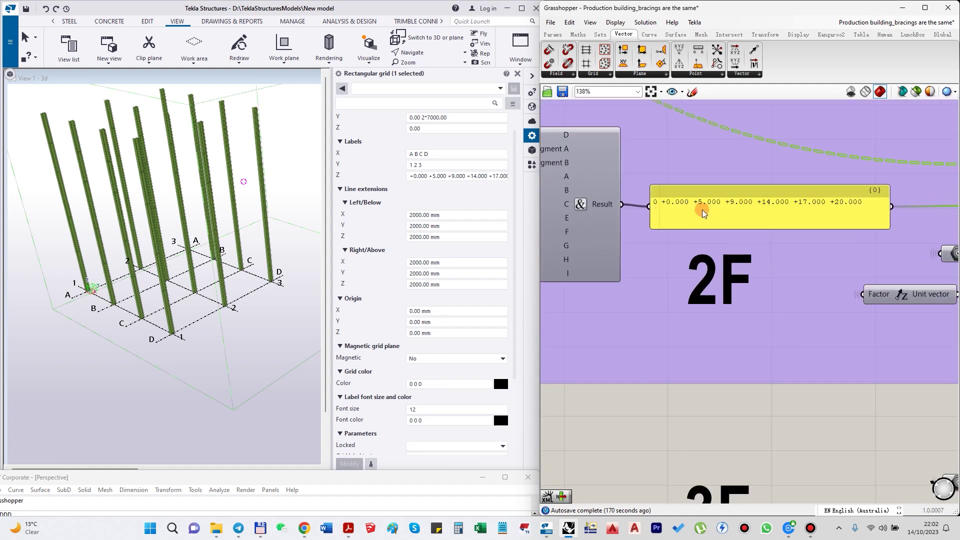
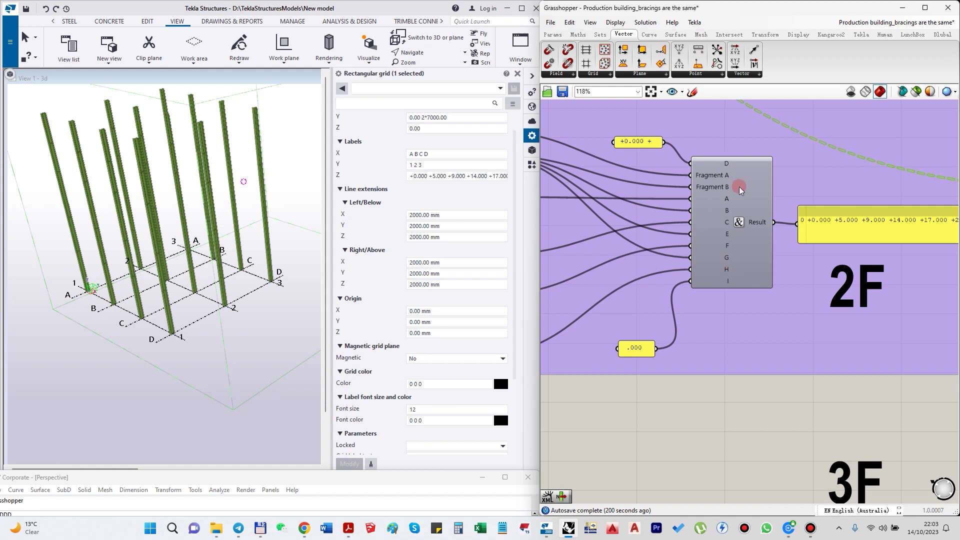
pyautogui.scroll(6, 695, 250)
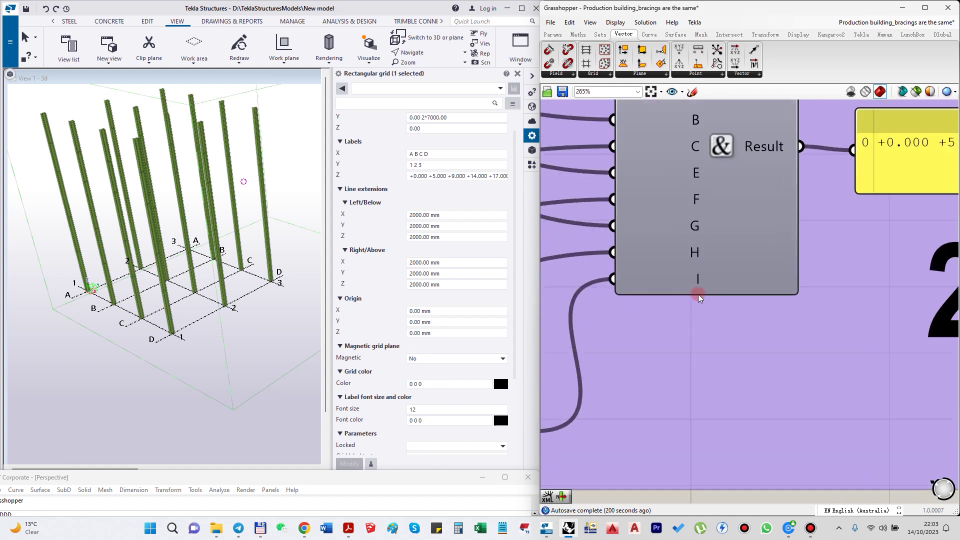
pyautogui.click(718, 291)
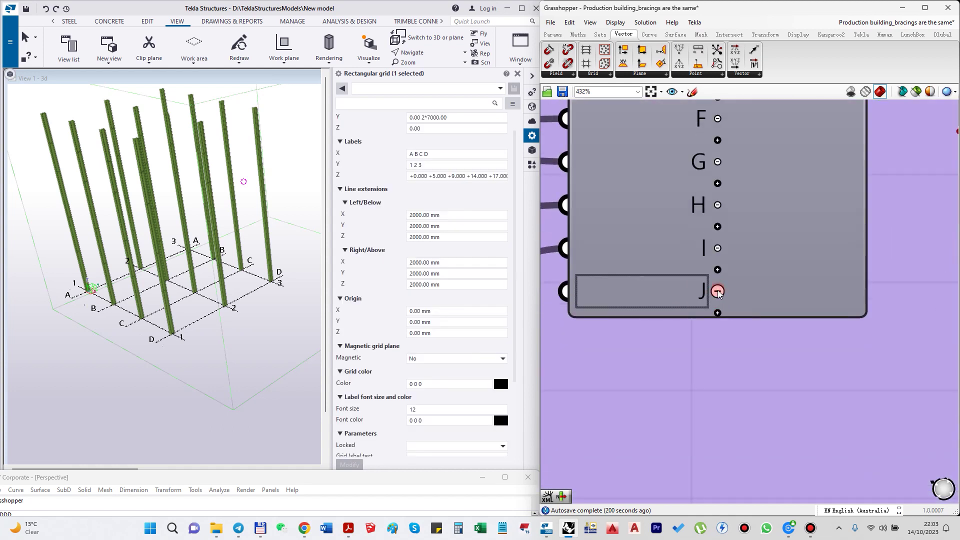
pyautogui.click(717, 291)
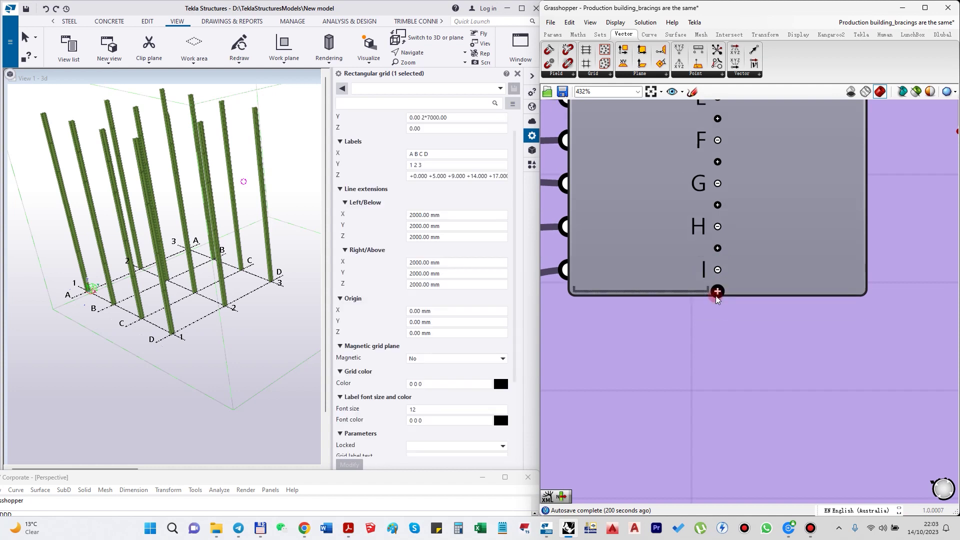
pyautogui.scroll(-6, 717, 297)
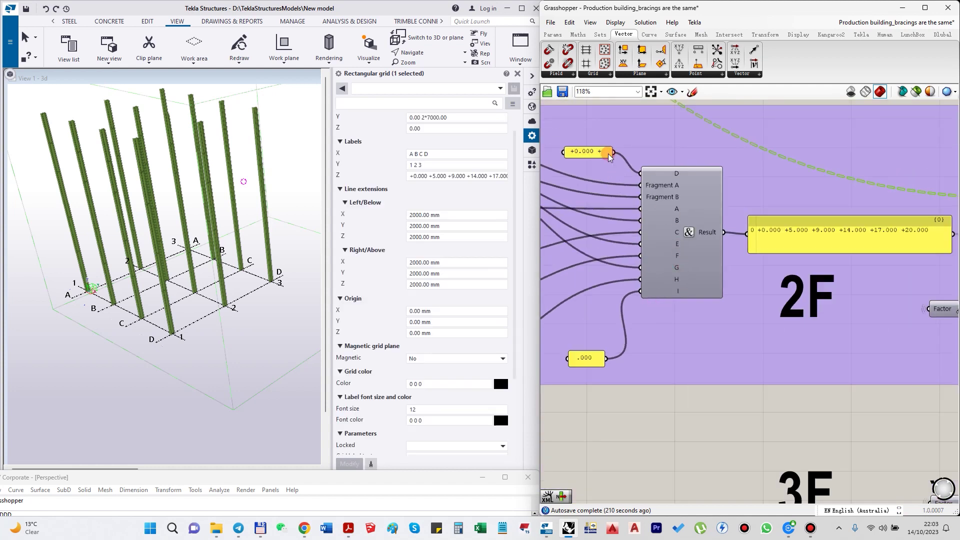
pyautogui.scroll(1, 593, 155)
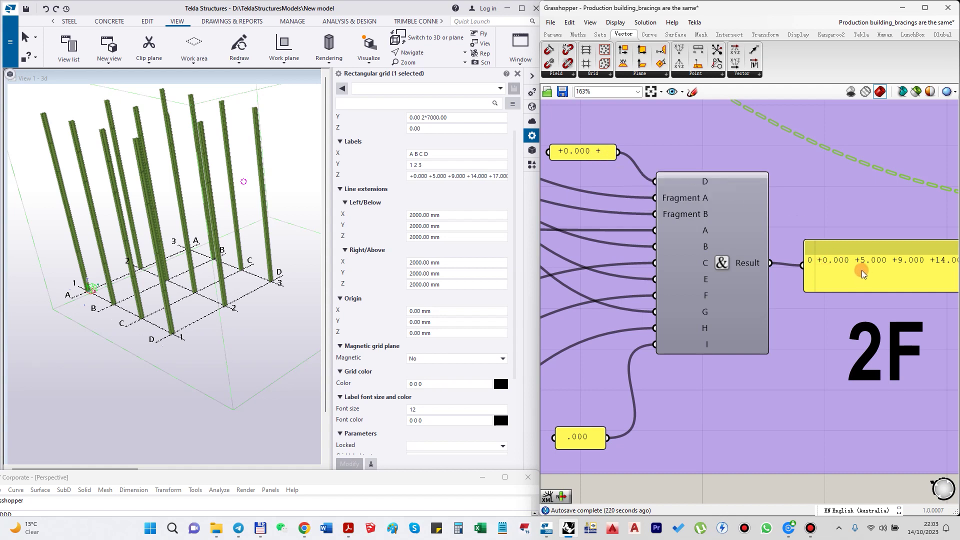
pyautogui.scroll(-1, 866, 261)
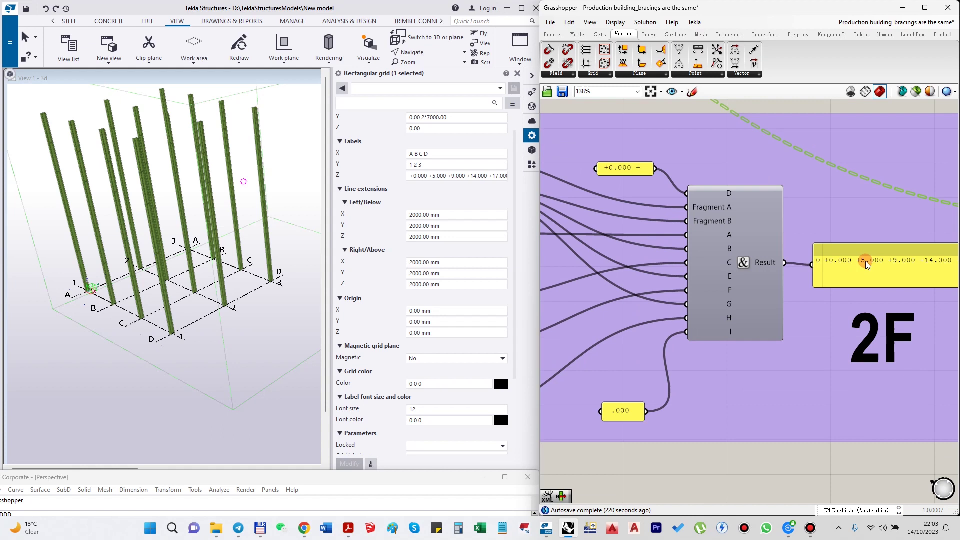
pyautogui.scroll(-5, 865, 261)
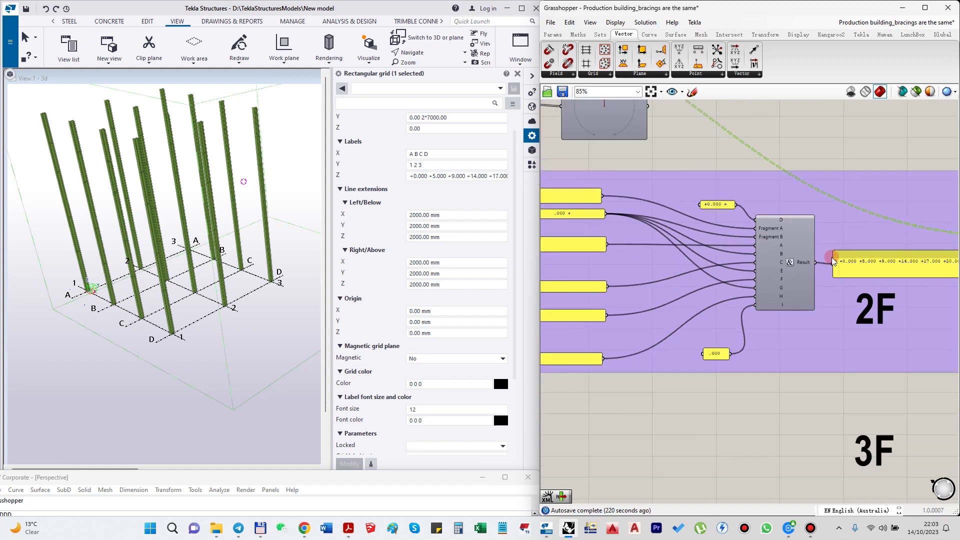
pyautogui.scroll(4, 580, 227)
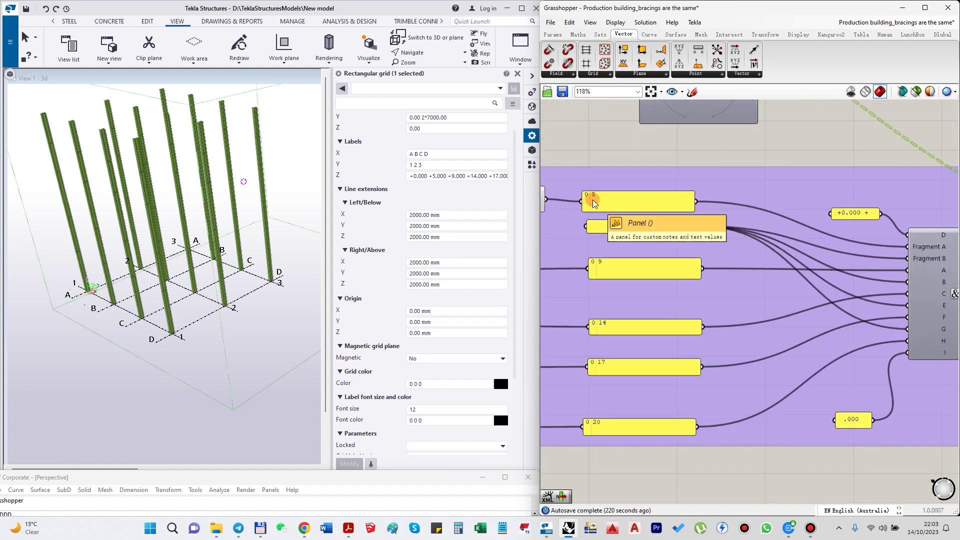
pyautogui.moveTo(679, 231); pyautogui.dragTo(629, 209, button='right')
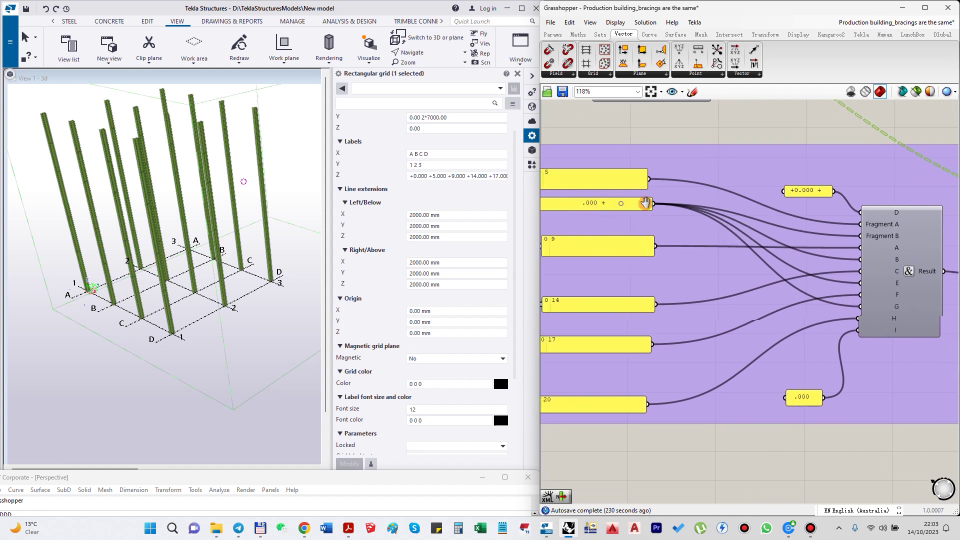
pyautogui.moveTo(584, 208); pyautogui.dragTo(622, 205, button='right')
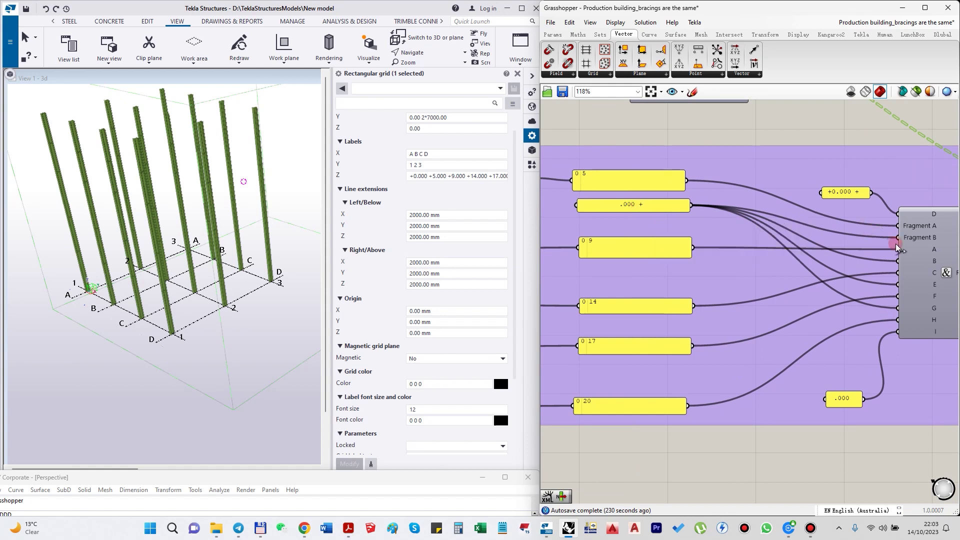
pyautogui.moveTo(898, 240); pyautogui.dragTo(691, 243)
pyautogui.click(639, 253)
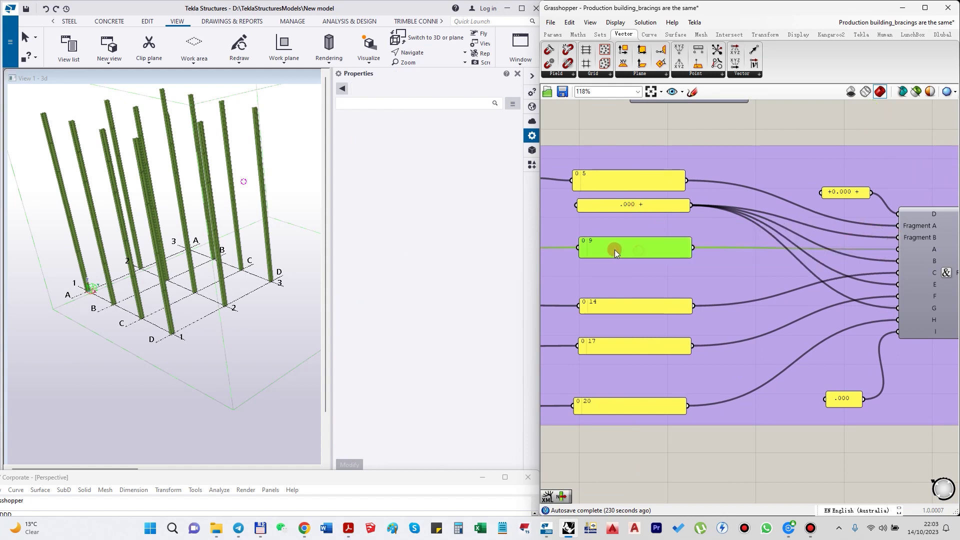
pyautogui.click(635, 308)
pyautogui.click(631, 351)
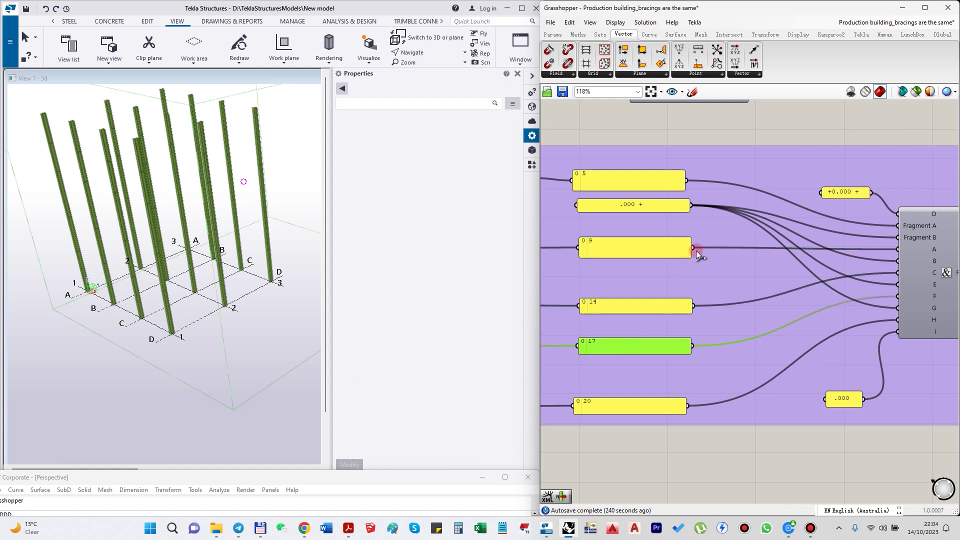
pyautogui.scroll(-3, 720, 247)
pyautogui.scroll(1, 796, 248)
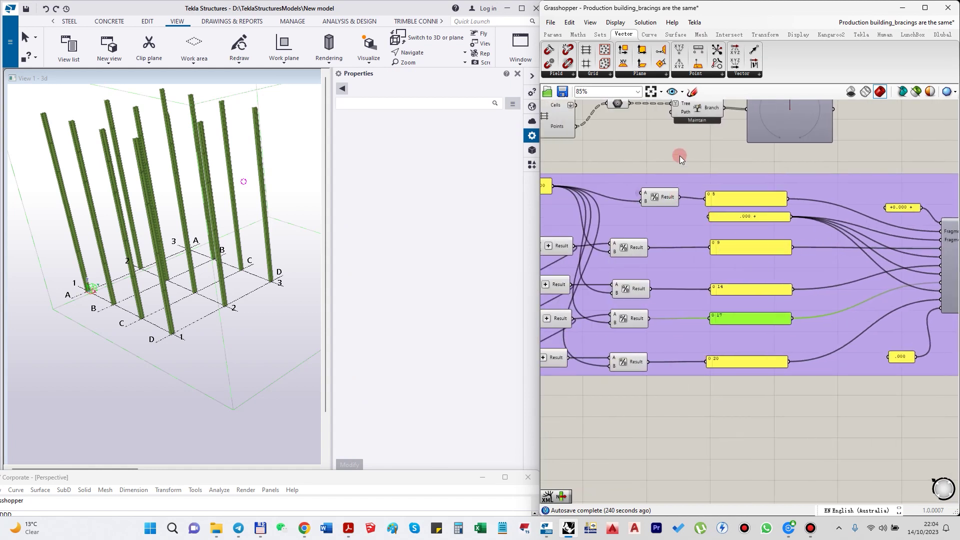
pyautogui.moveTo(680, 157); pyautogui.dragTo(780, 152, button='right')
pyautogui.click(642, 183)
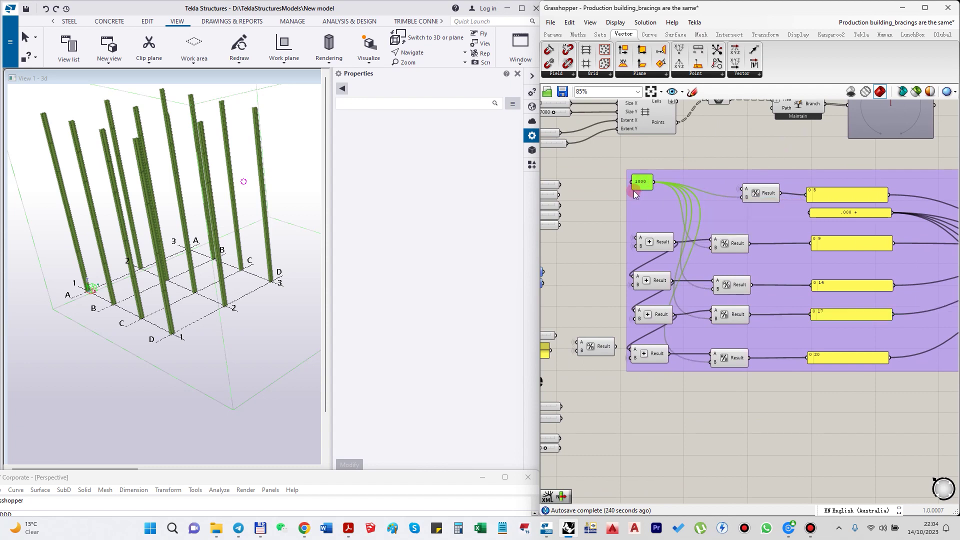
pyautogui.scroll(3, 710, 142)
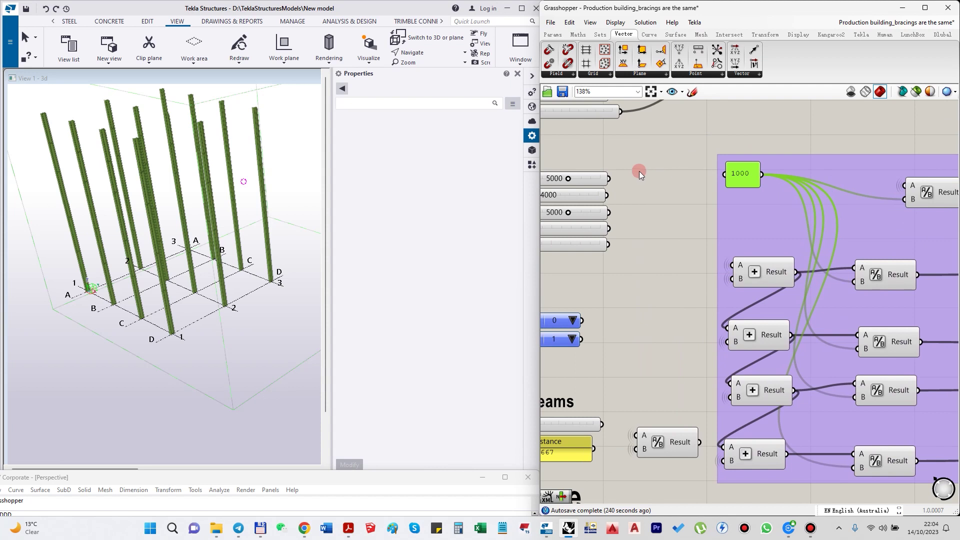
pyautogui.scroll(-2, 640, 173)
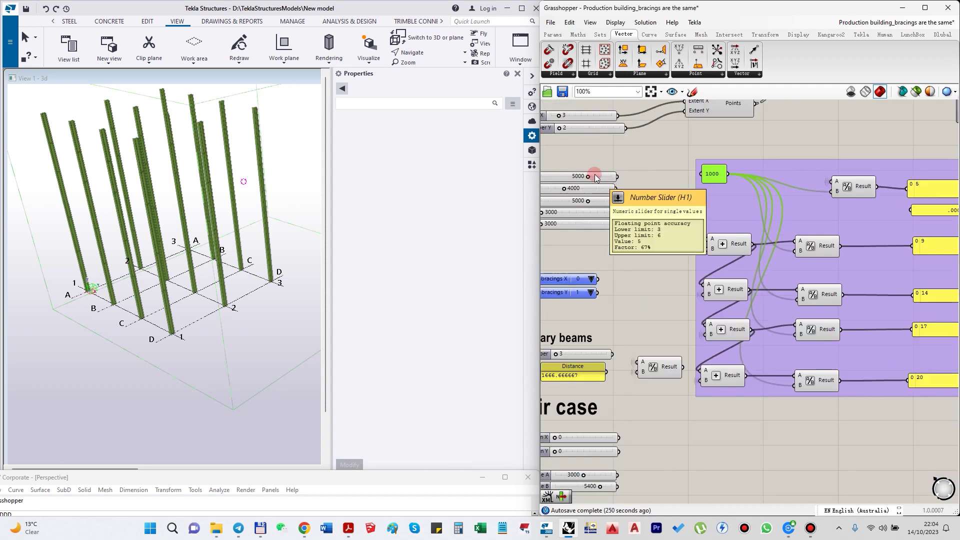
pyautogui.click(595, 179)
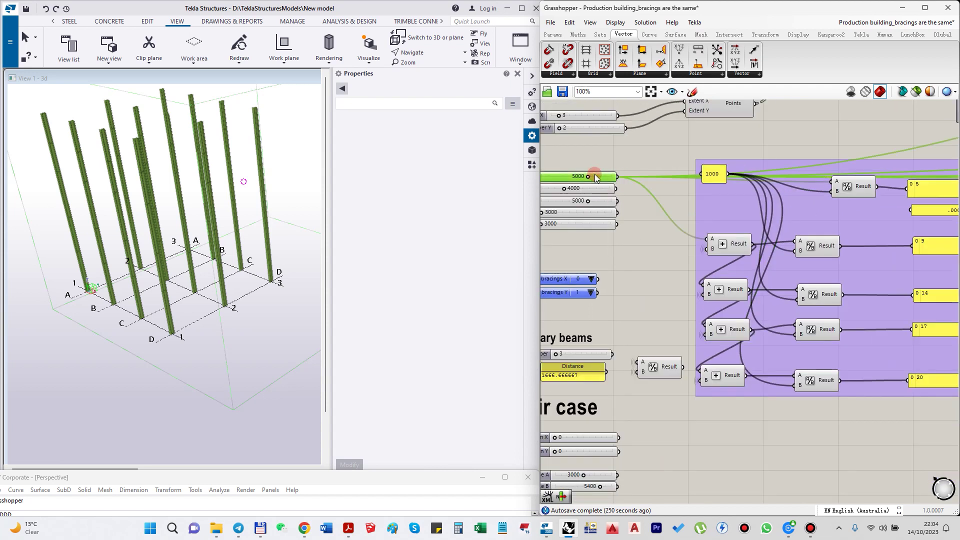
pyautogui.rightClick(670, 196)
pyautogui.click(676, 157)
pyautogui.scroll(1, 862, 189)
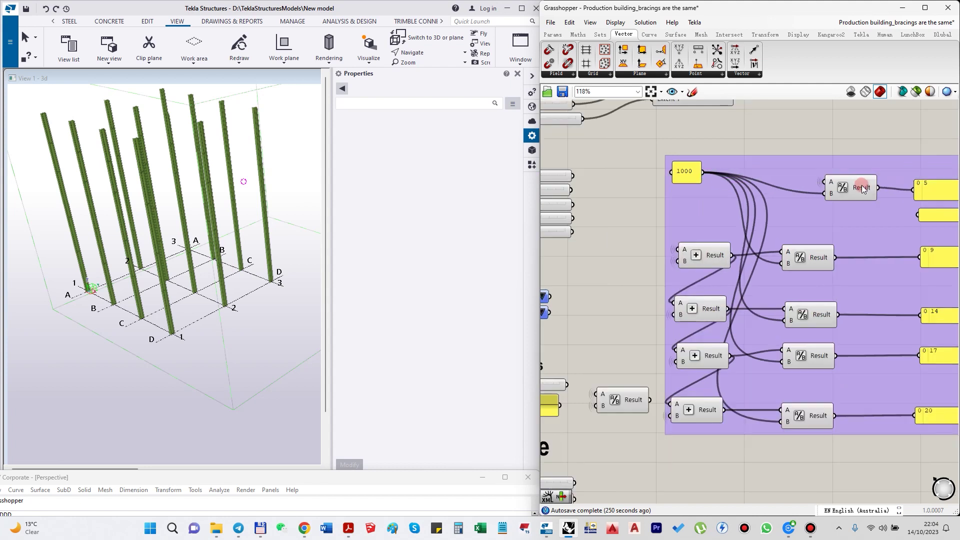
pyautogui.moveTo(862, 189)
pyautogui.moveTo(853, 129); pyautogui.dragTo(747, 128, button='right')
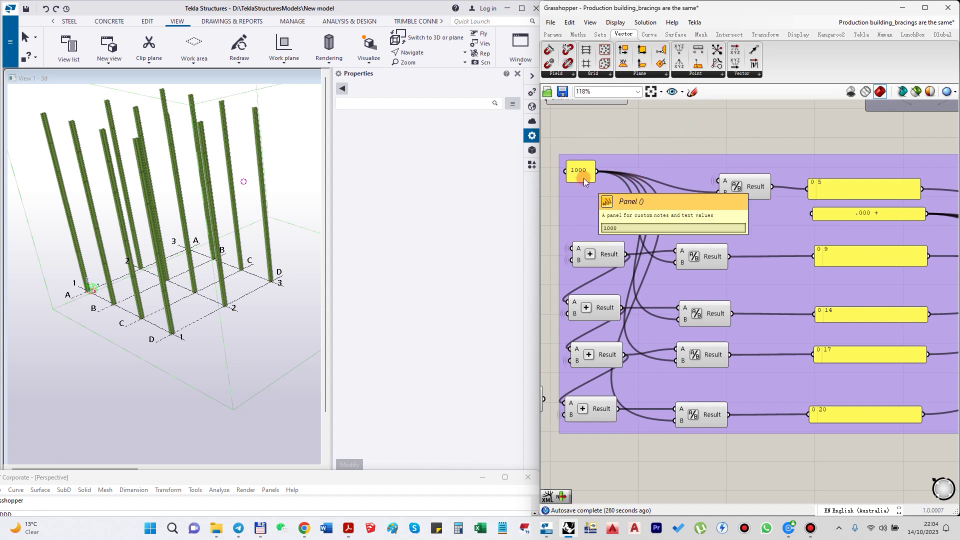
pyautogui.moveTo(810, 142); pyautogui.dragTo(567, 136, button='right')
pyautogui.moveTo(718, 180); pyautogui.dragTo(609, 147, button='right')
pyautogui.moveTo(925, 235); pyautogui.dragTo(859, 238, button='right')
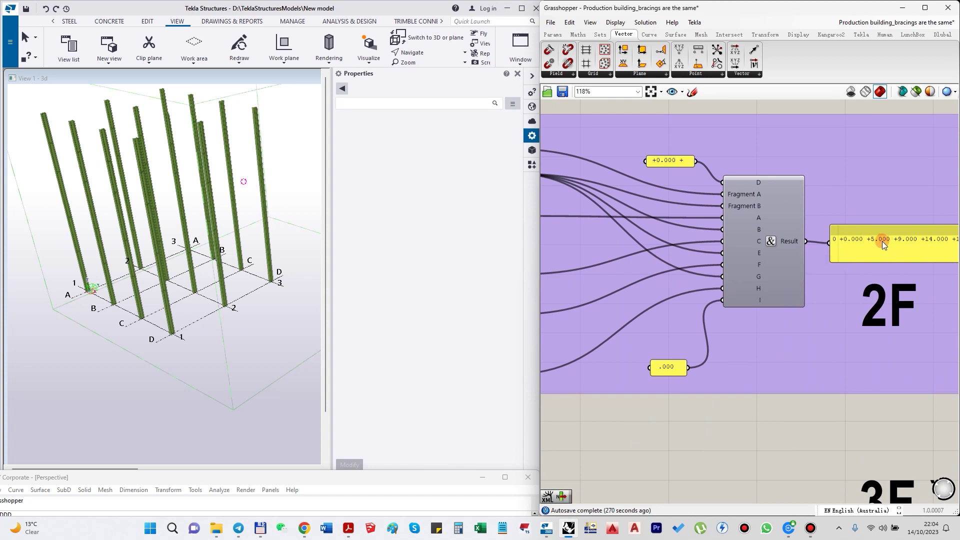
# Lower the H1 height slider from 5000 to 3000
pyautogui.scroll(-3, 865, 233)
pyautogui.moveTo(747, 177); pyautogui.dragTo(911, 183, button='right')
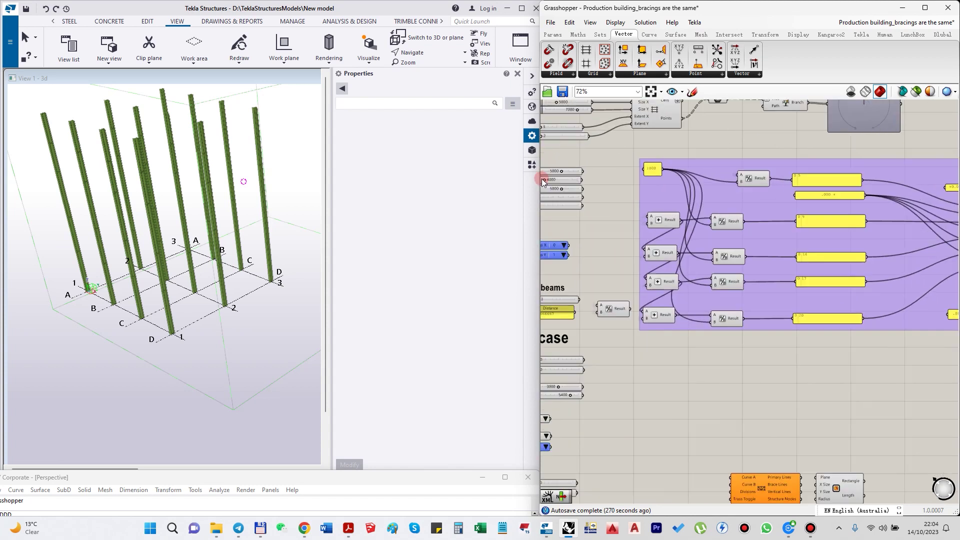
pyautogui.scroll(5, 635, 165)
pyautogui.moveTo(618, 165); pyautogui.dragTo(720, 169, button='right')
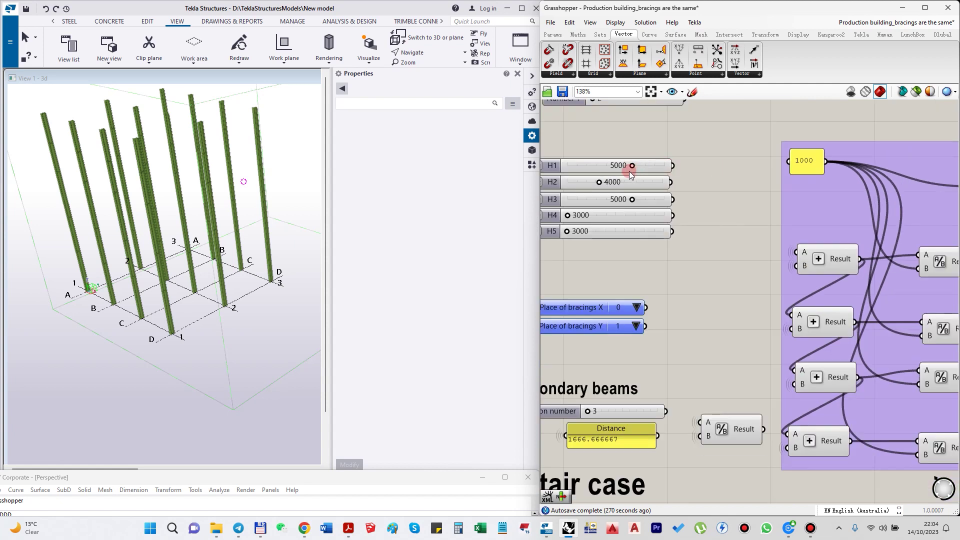
pyautogui.scroll(1, 632, 166)
pyautogui.moveTo(632, 165); pyautogui.dragTo(557, 165)
# Check that the division panels read 3, 7, 12, 15, 18, then select the first Addition node
pyautogui.scroll(-3, 580, 166)
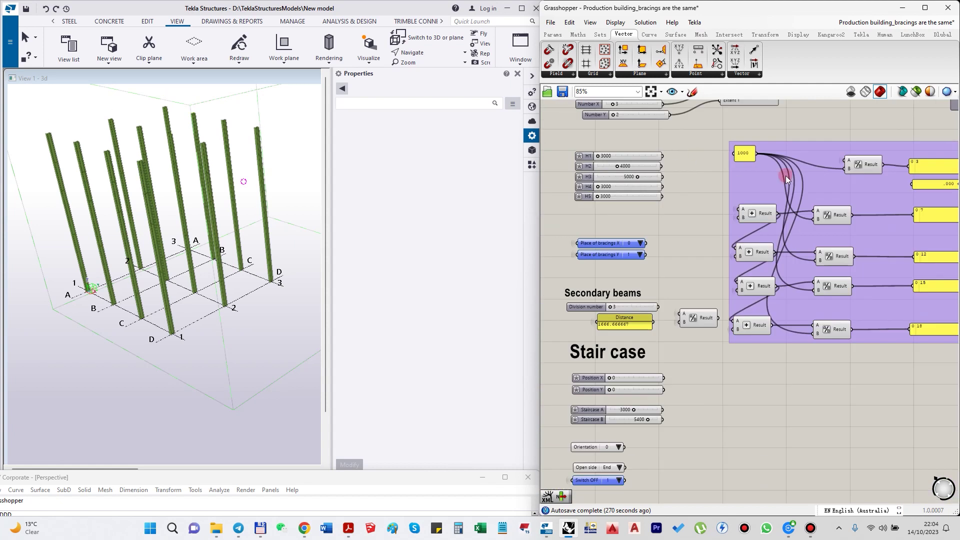
pyautogui.scroll(2, 745, 193)
pyautogui.moveTo(746, 193); pyautogui.dragTo(664, 189, button='right')
pyautogui.moveTo(735, 180); pyautogui.dragTo(797, 171, button='right')
pyautogui.scroll(3, 850, 213)
pyautogui.scroll(-3, 865, 220)
pyautogui.moveTo(595, 170); pyautogui.dragTo(745, 175, button='right')
pyautogui.scroll(3, 673, 161)
pyautogui.moveTo(671, 161); pyautogui.dragTo(606, 178, button='right')
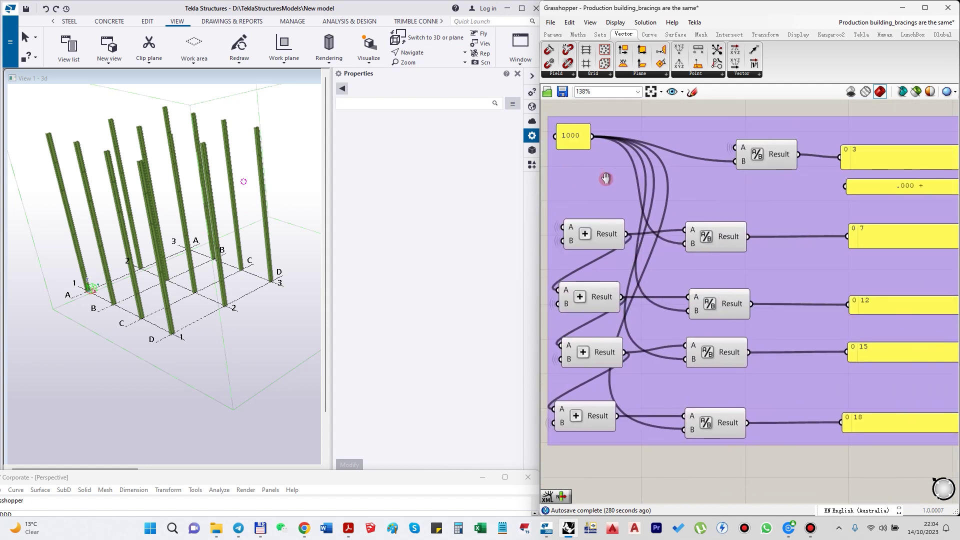
pyautogui.moveTo(673, 214); pyautogui.dragTo(763, 213, button='right')
pyautogui.scroll(-2, 791, 214)
pyautogui.scroll(1, 618, 193)
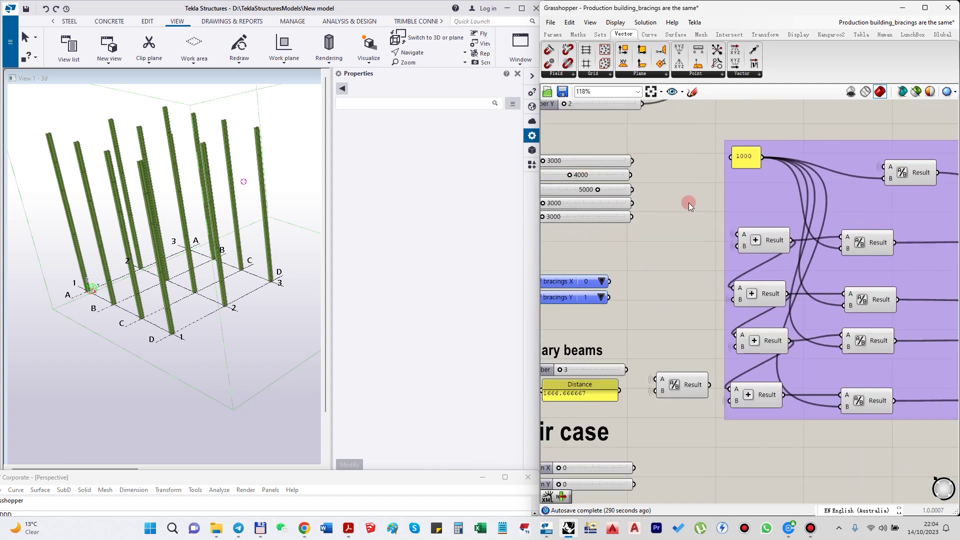
pyautogui.click(777, 239)
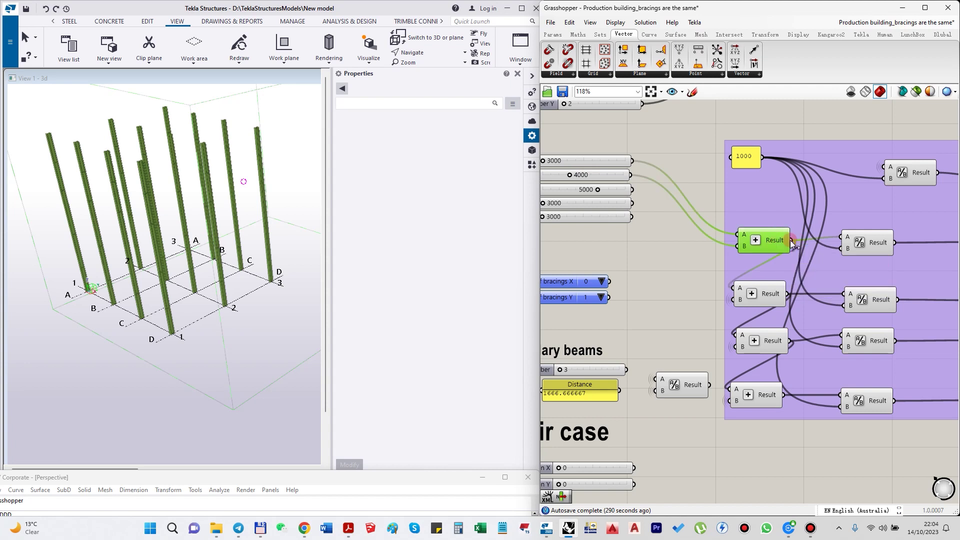
# Read the 2F joined string +0.000 +3.000 +7.000 +12.000 +15.000 and the Result component's inputs
pyautogui.moveTo(784, 241)
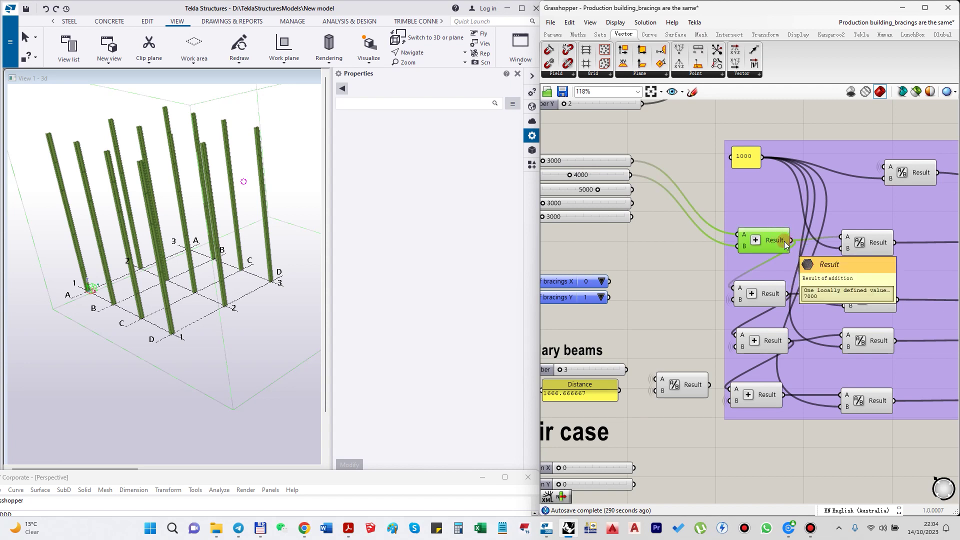
pyautogui.moveTo(697, 193); pyautogui.dragTo(564, 162, button='right')
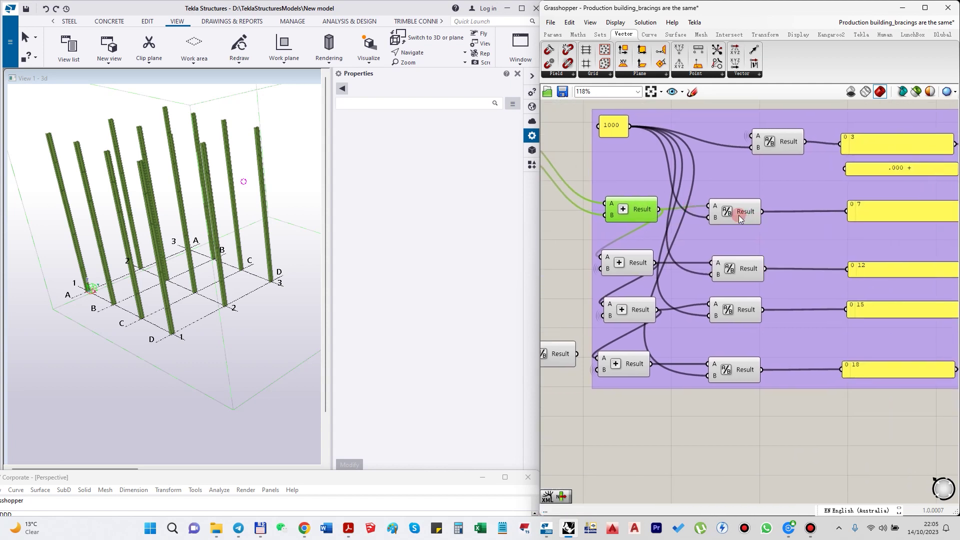
pyautogui.moveTo(870, 212); pyautogui.dragTo(655, 197, button='right')
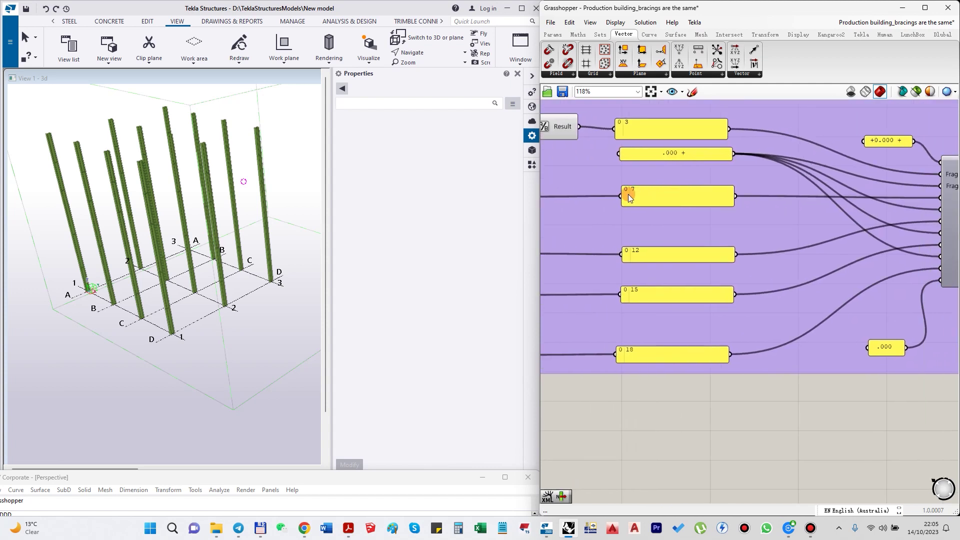
pyautogui.scroll(-2, 629, 197)
pyautogui.moveTo(895, 200); pyautogui.dragTo(754, 197, button='right')
pyautogui.scroll(3, 766, 195)
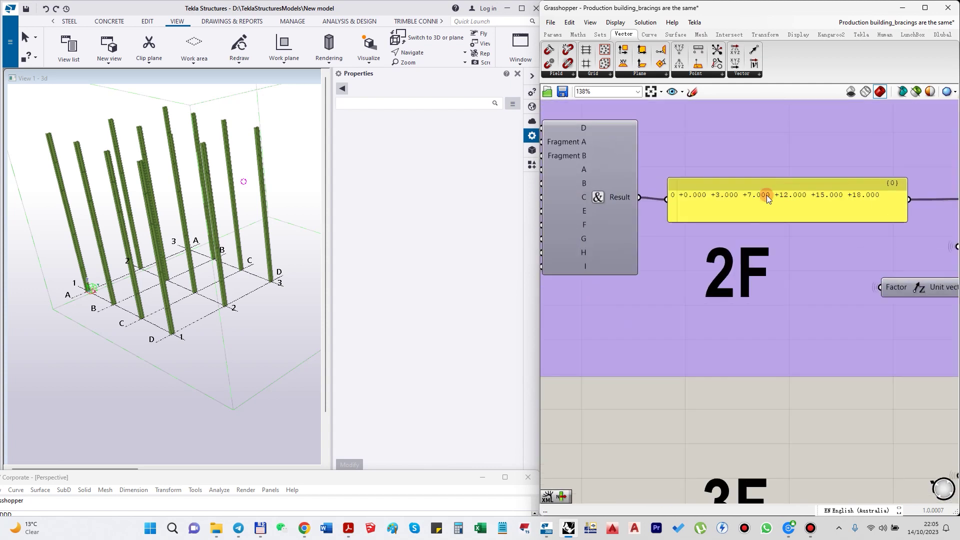
pyautogui.scroll(2, 767, 195)
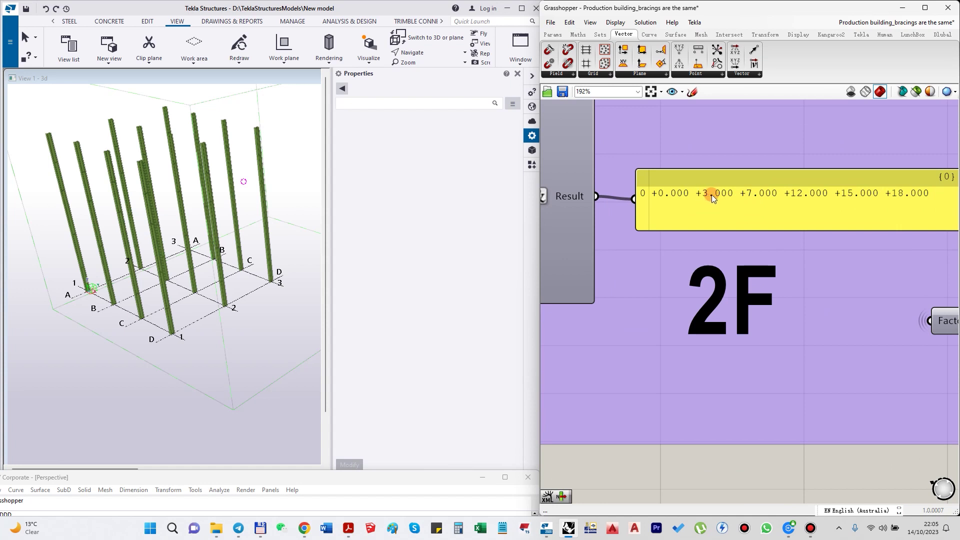
pyautogui.scroll(-5, 713, 194)
pyautogui.moveTo(707, 190); pyautogui.dragTo(838, 188, button='right')
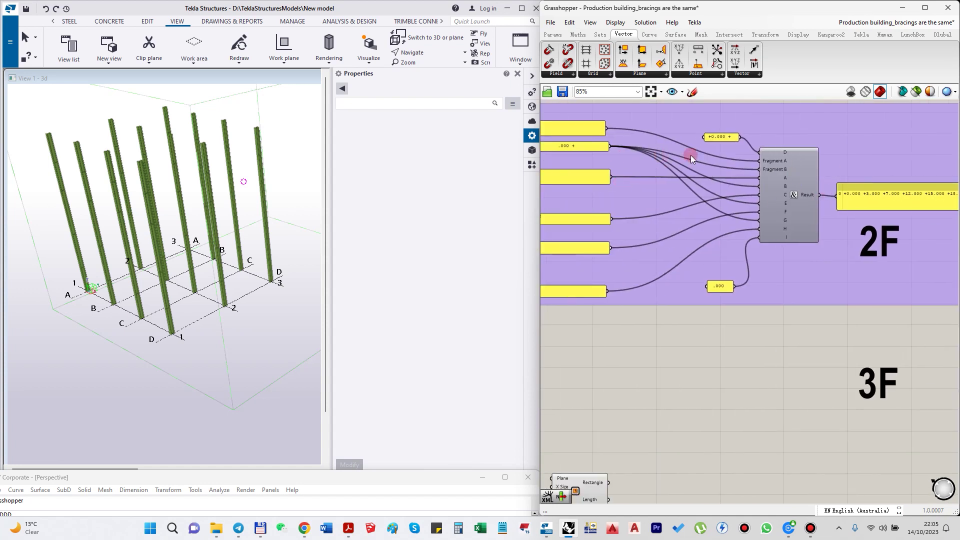
# Bring the Tekla model forward and select the rectangular grid to edit its properties
pyautogui.scroll(3, 887, 203)
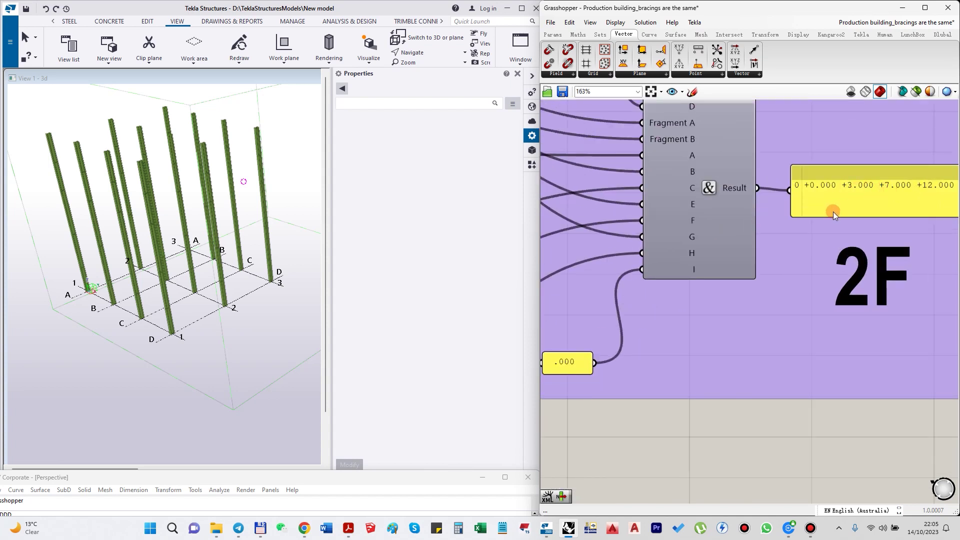
pyautogui.scroll(-2, 831, 212)
pyautogui.scroll(3, 887, 202)
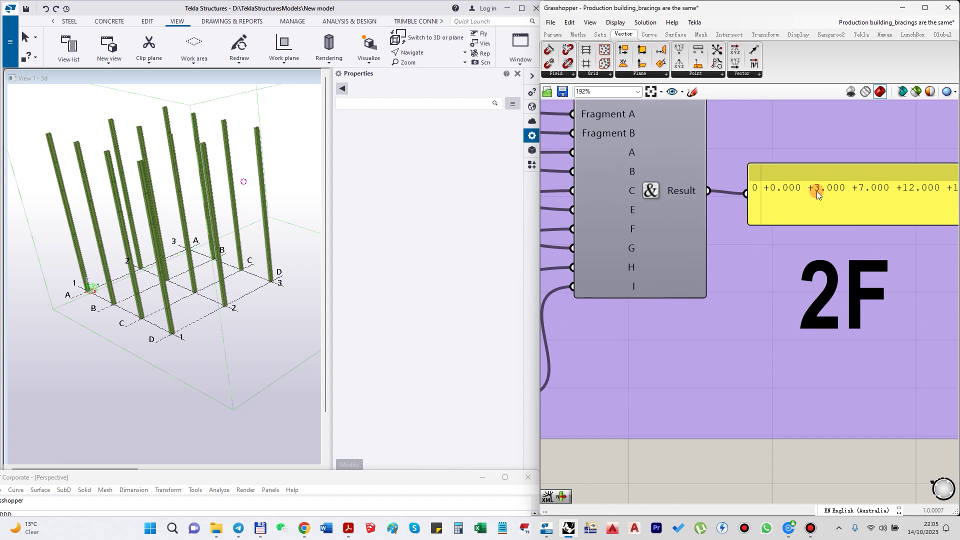
pyautogui.scroll(-4, 781, 192)
pyautogui.scroll(-3, 781, 192)
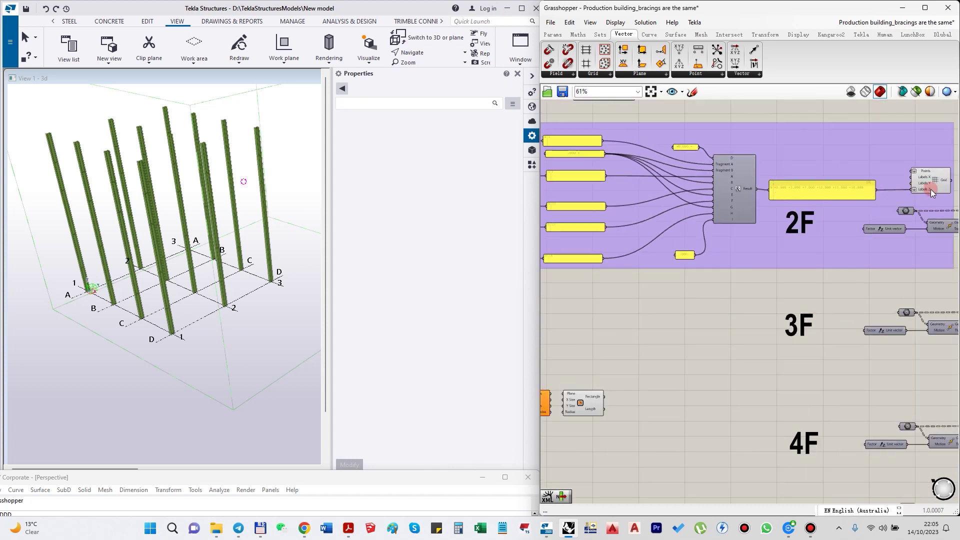
pyautogui.click(259, 293)
pyautogui.click(292, 290)
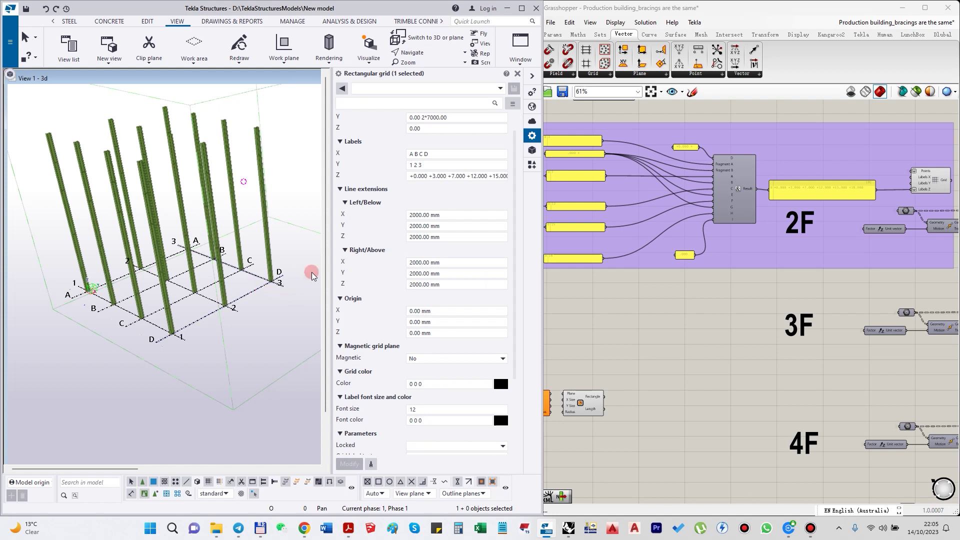
# Enter grid Z levels 0, 3000, 7000, 1200, 1500 and apply them with Modify
pyautogui.click(436, 176)
pyautogui.click(452, 129)
pyautogui.write('300')
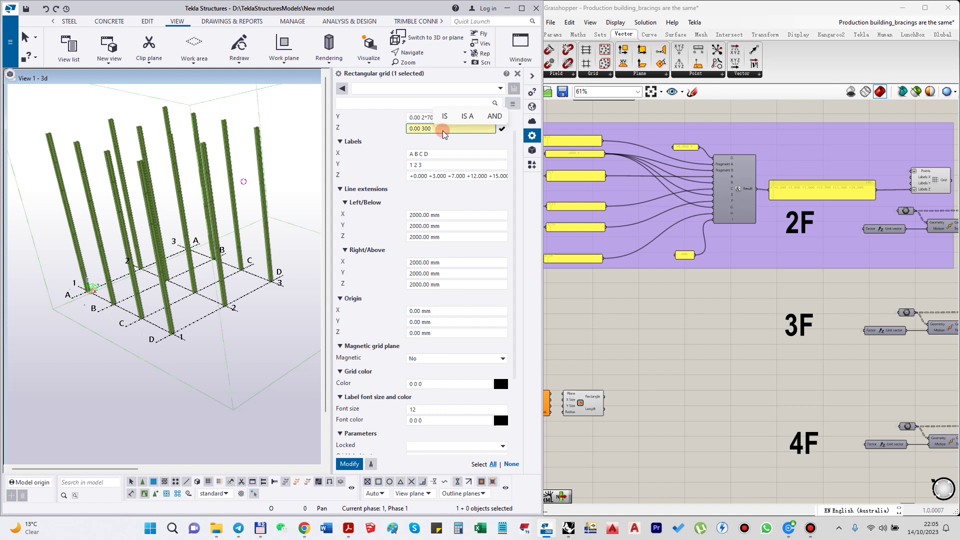
pyautogui.press('BackSpace')
pyautogui.write('0 70')
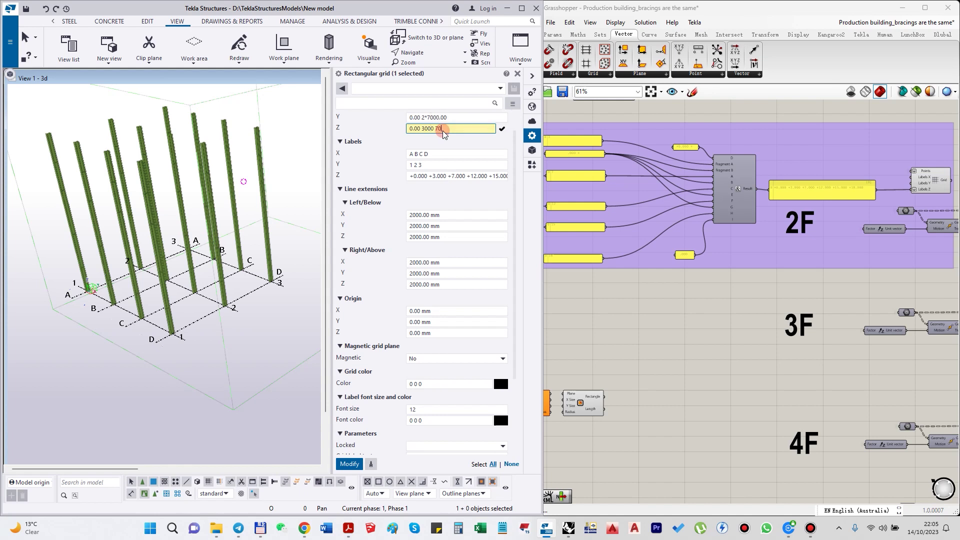
pyautogui.write('00 1200 1500')
pyautogui.click(349, 464)
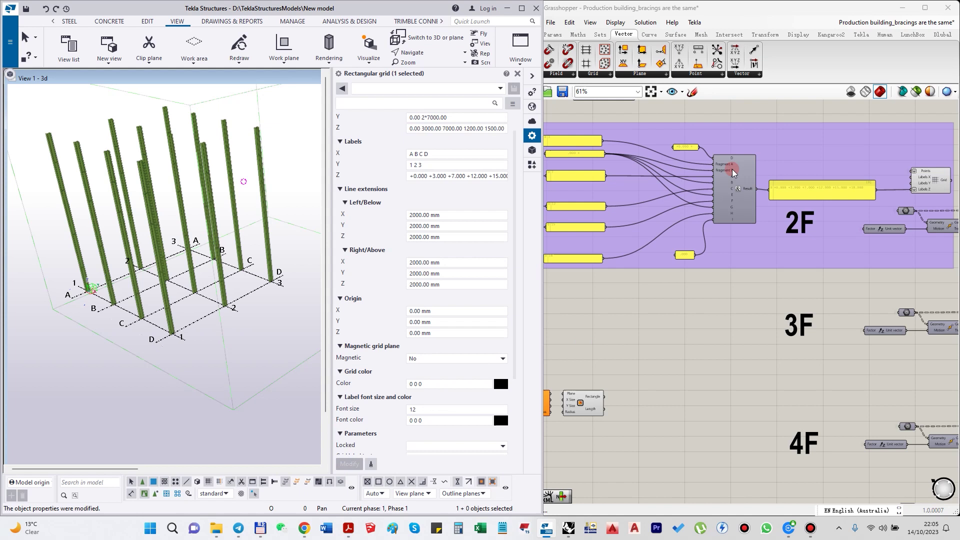
# Append the 18000 level to the grid's Z coordinates, apply it, and deselect the grid
pyautogui.scroll(5, 793, 211)
pyautogui.click(489, 129)
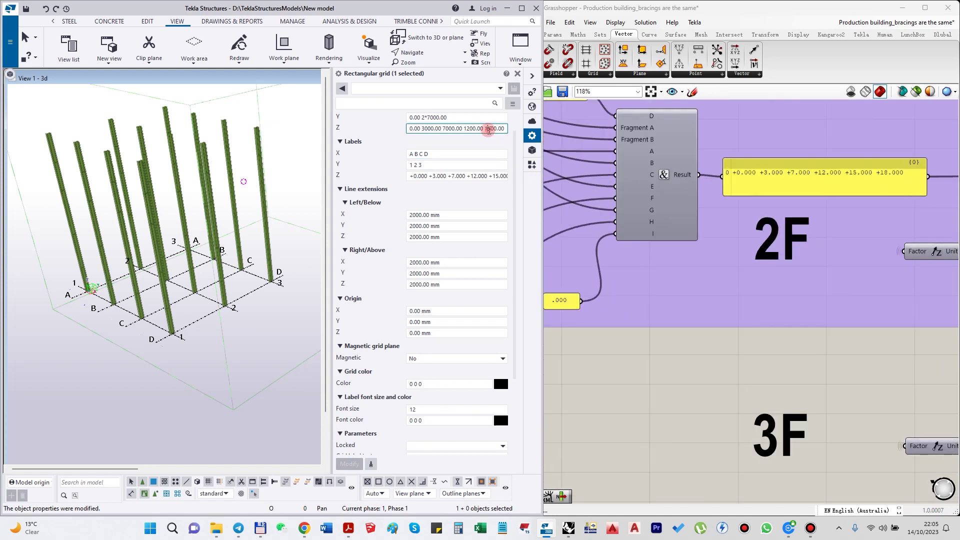
pyautogui.write('18000')
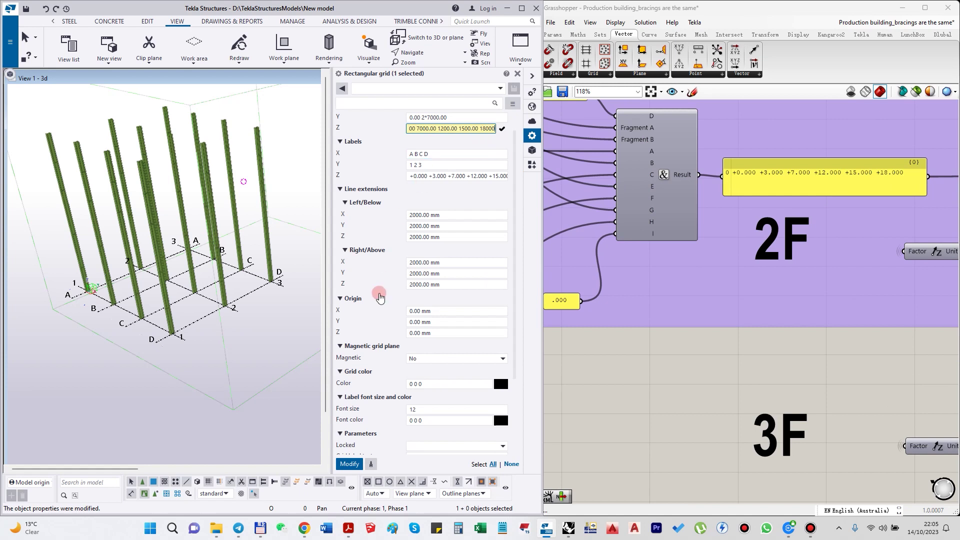
pyautogui.click(350, 464)
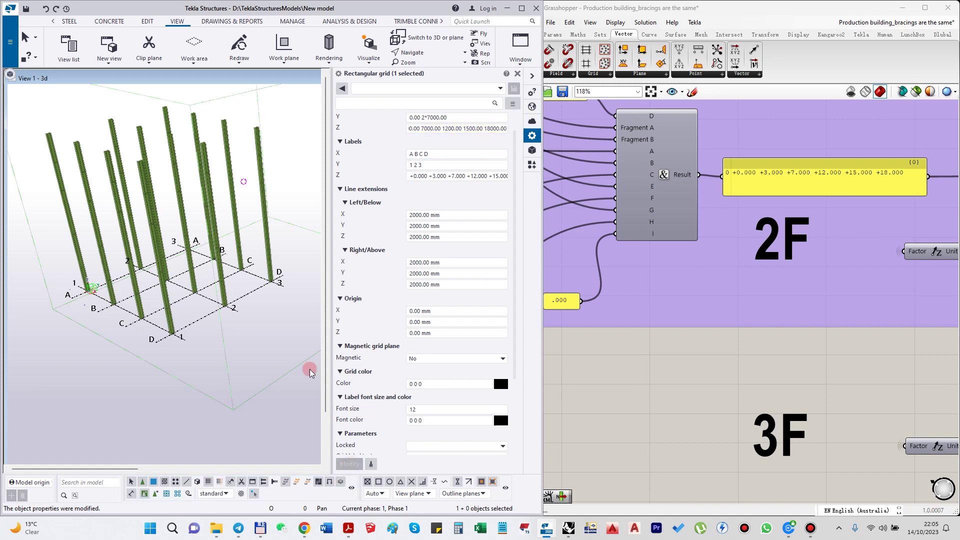
pyautogui.click(299, 279)
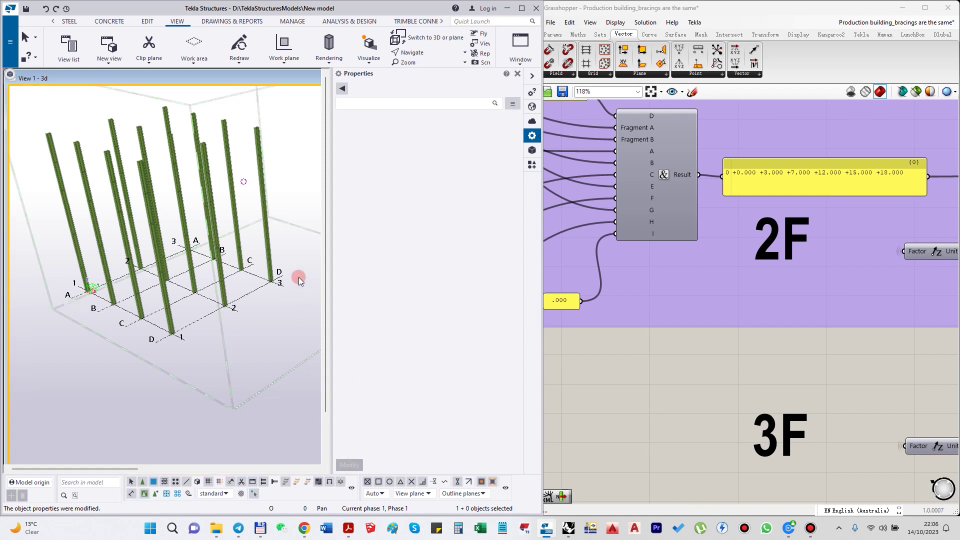
pyautogui.hotkey('ctrl', 'l')
pyautogui.click(459, 124)
pyautogui.doubleClick(456, 125)
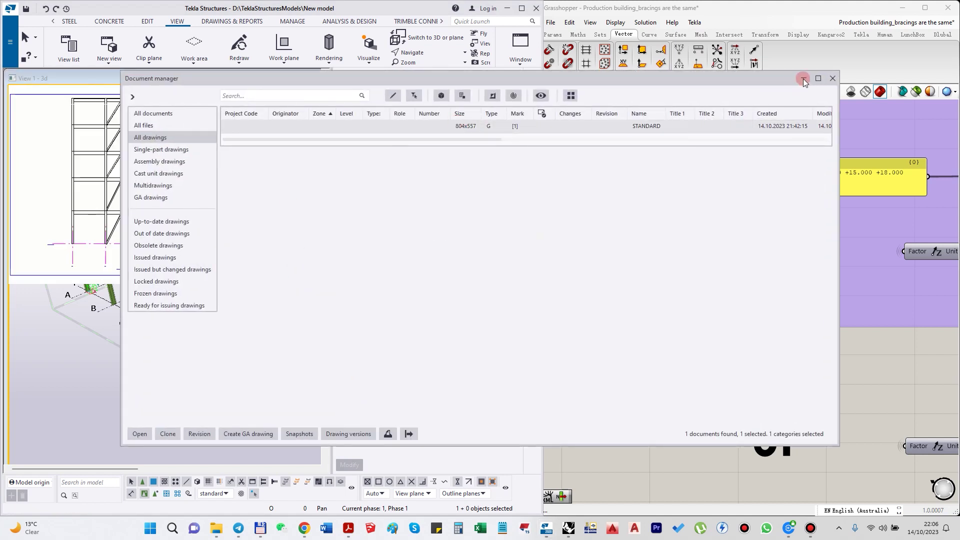
pyautogui.click(803, 79)
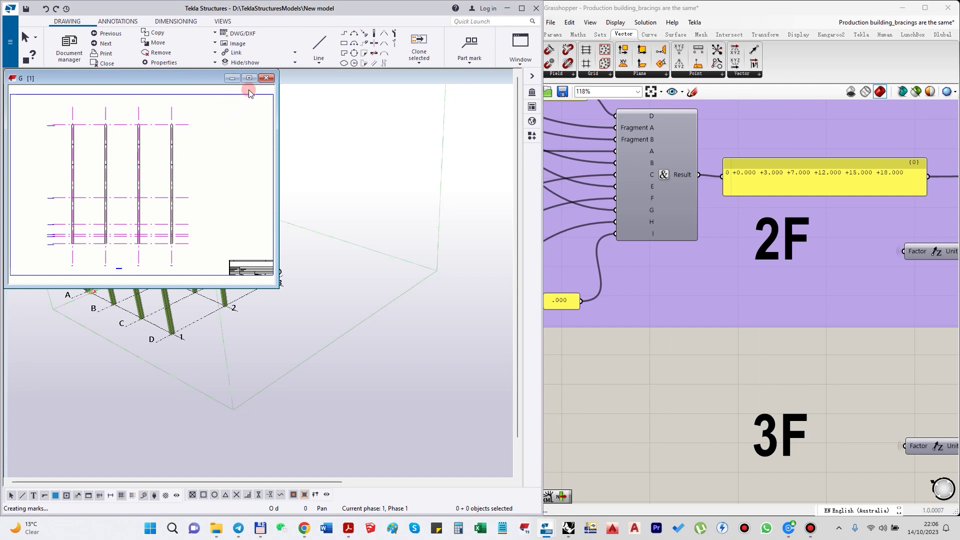
pyautogui.click(249, 78)
pyautogui.scroll(4, 82, 424)
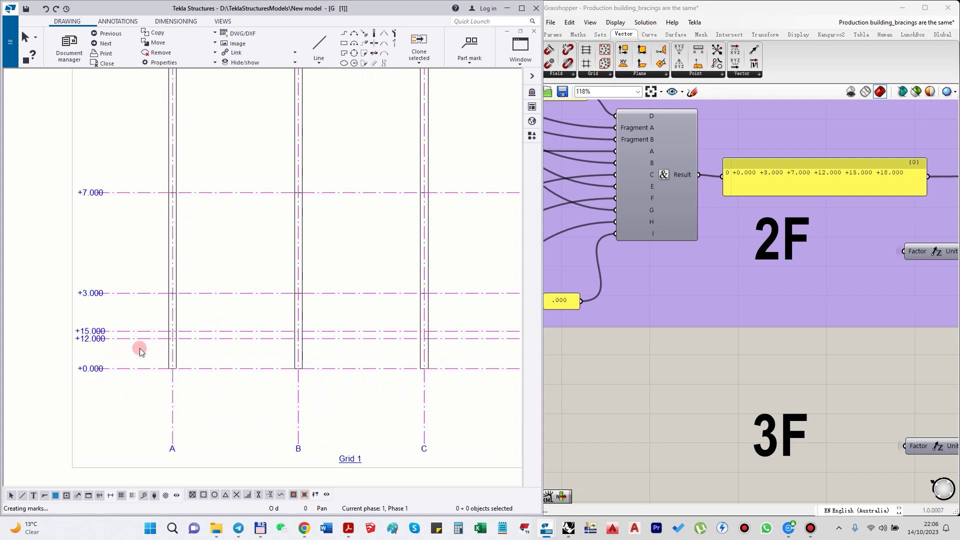
pyautogui.scroll(-3, 235, 315)
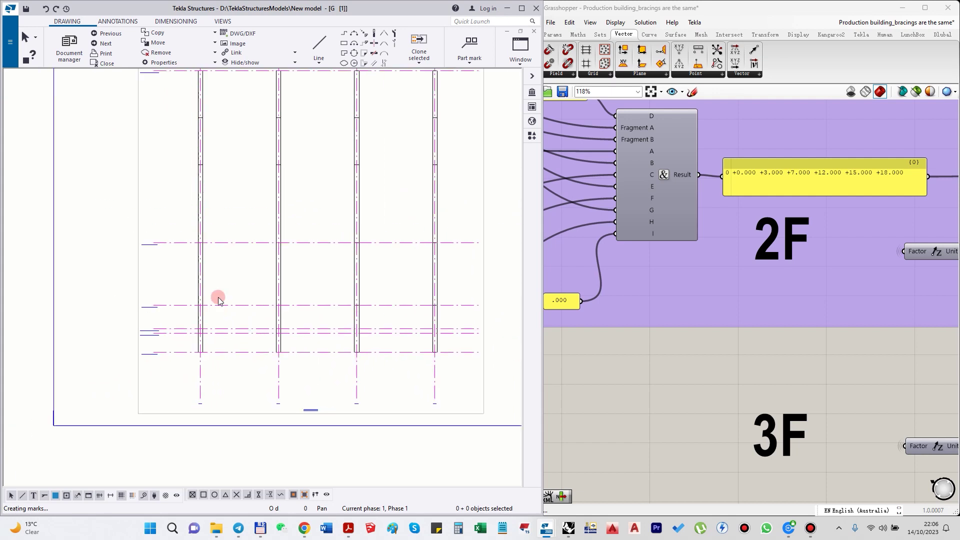
pyautogui.scroll(3, 173, 225)
pyautogui.scroll(1, 162, 107)
pyautogui.scroll(-2, 184, 390)
pyautogui.scroll(3, 184, 406)
pyautogui.scroll(-1, 208, 310)
pyautogui.scroll(1, 188, 392)
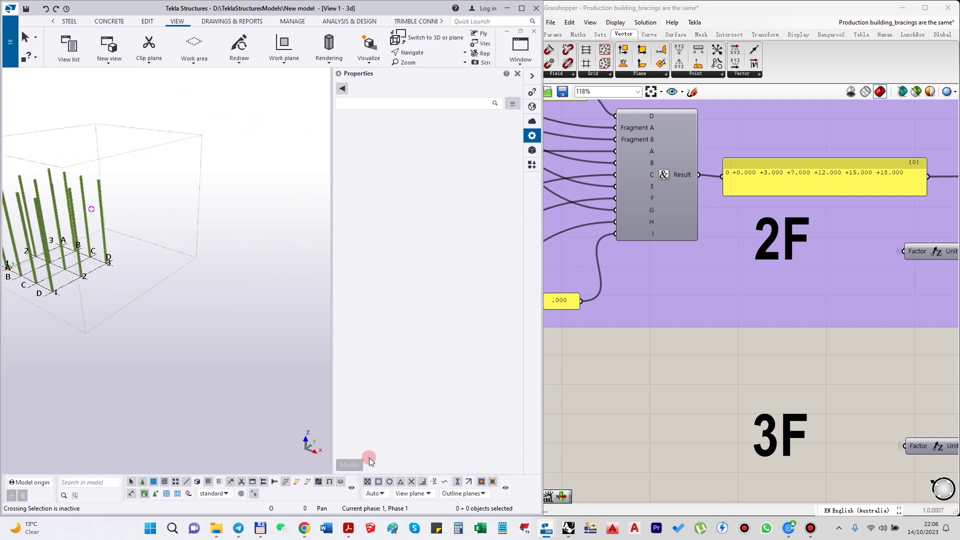
# Select the grid and change its Z level 1200.00 to 12000.00, then apply with Modify
pyautogui.click(229, 265)
pyautogui.scroll(-5, 598, 214)
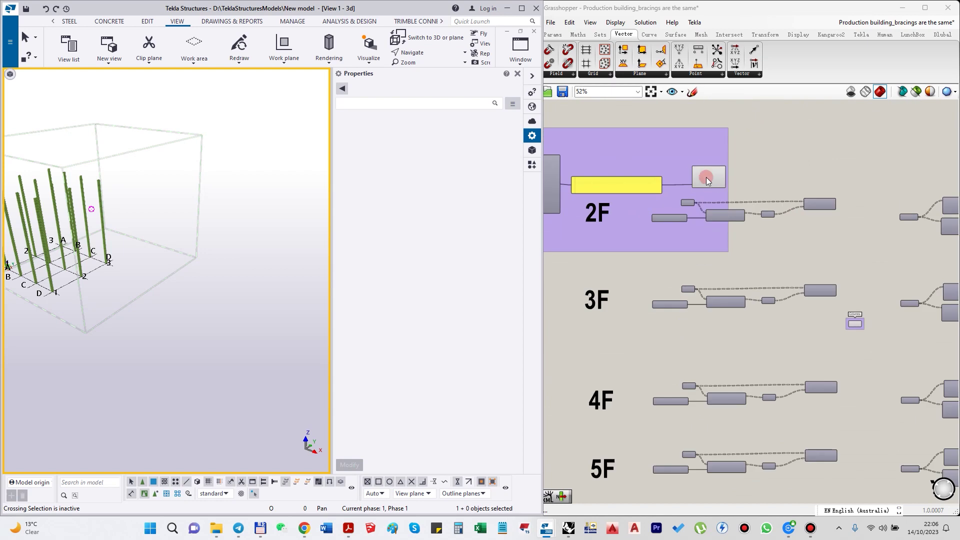
pyautogui.click(702, 177)
pyautogui.click(482, 176)
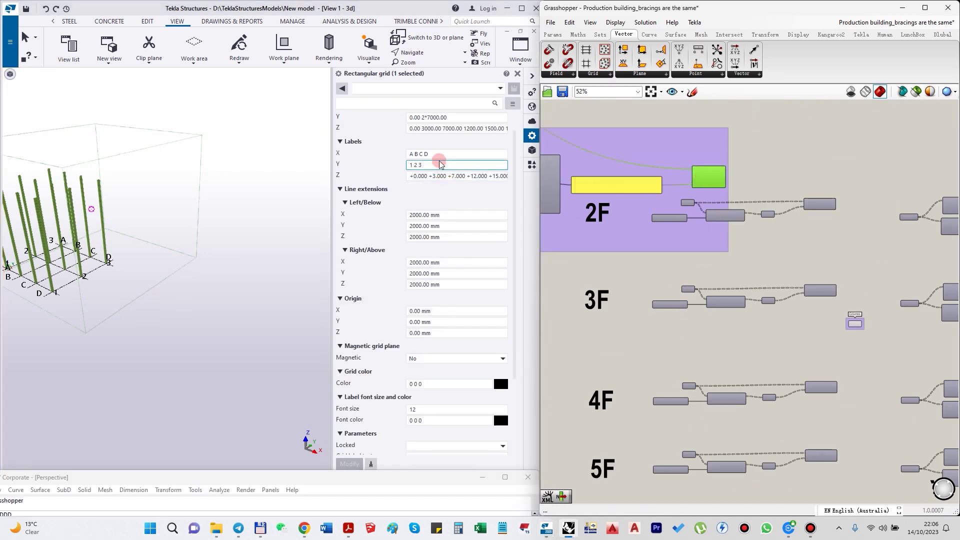
pyautogui.click(435, 129)
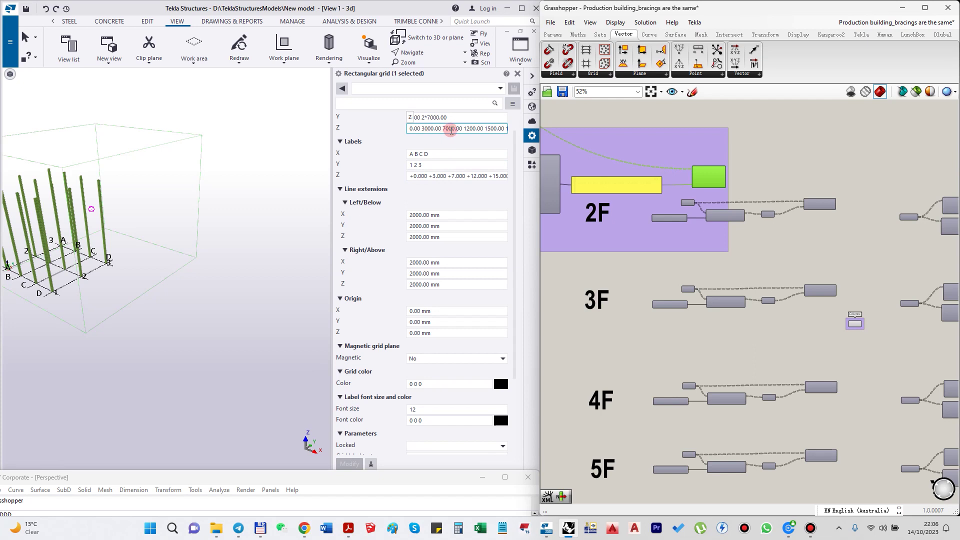
pyautogui.click(471, 128)
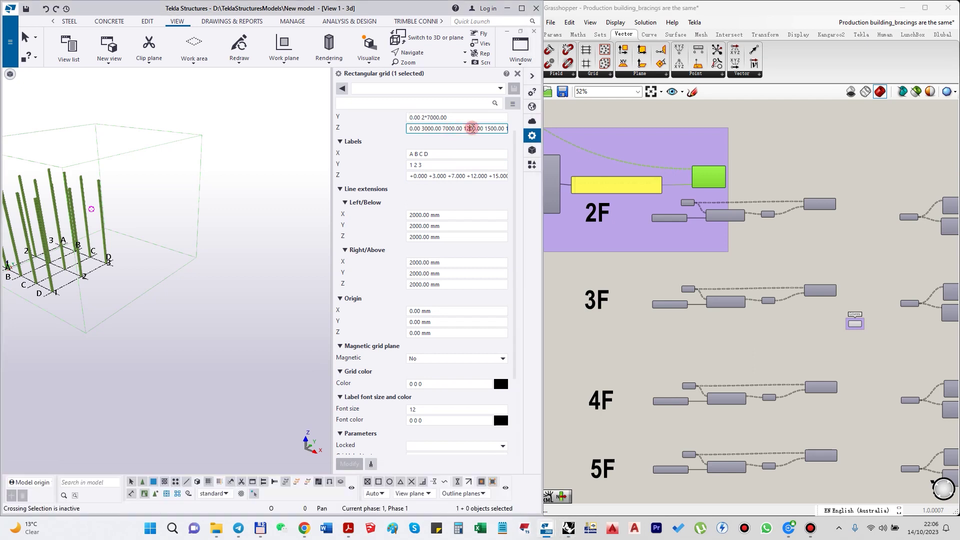
pyautogui.write('0')
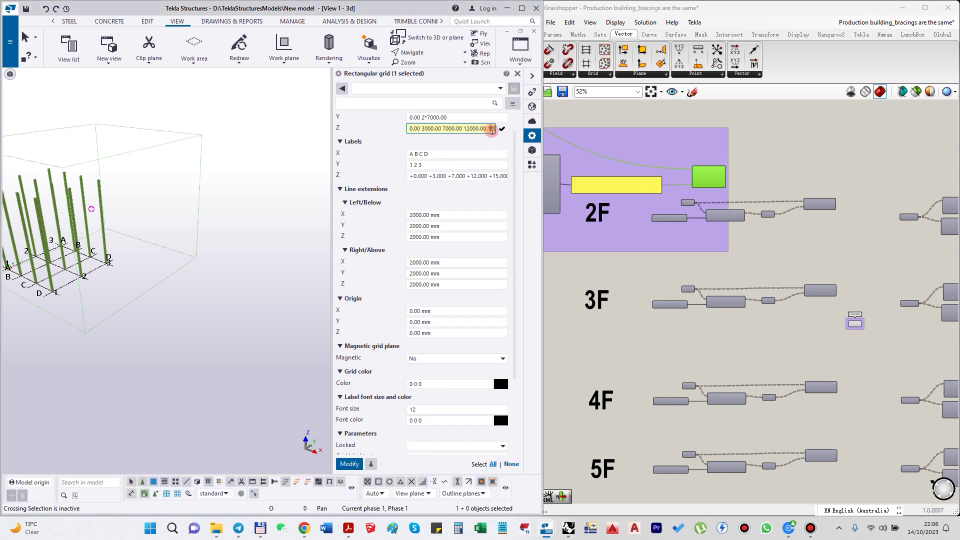
pyautogui.click(349, 464)
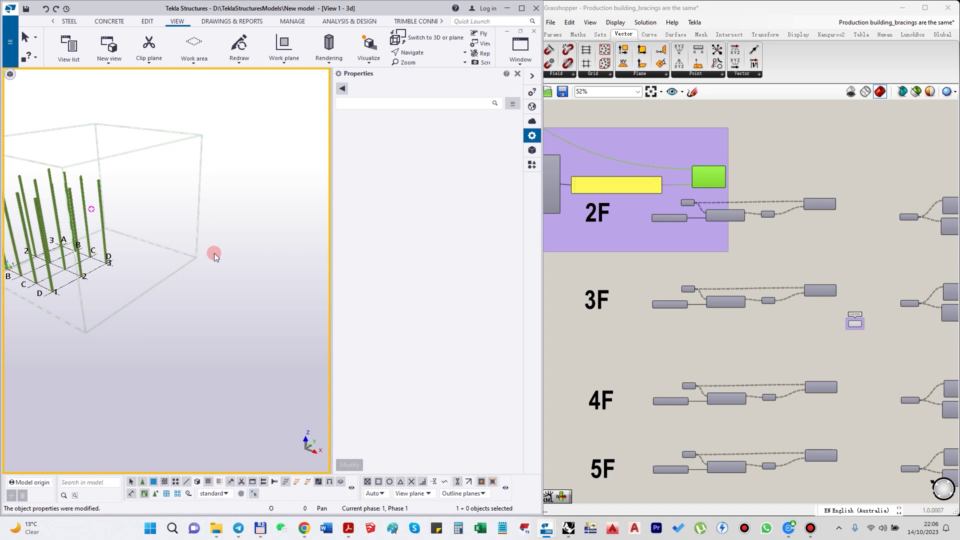
pyautogui.hotkey('ctrl', 'l')
pyautogui.click(463, 127)
pyautogui.doubleClick(463, 127)
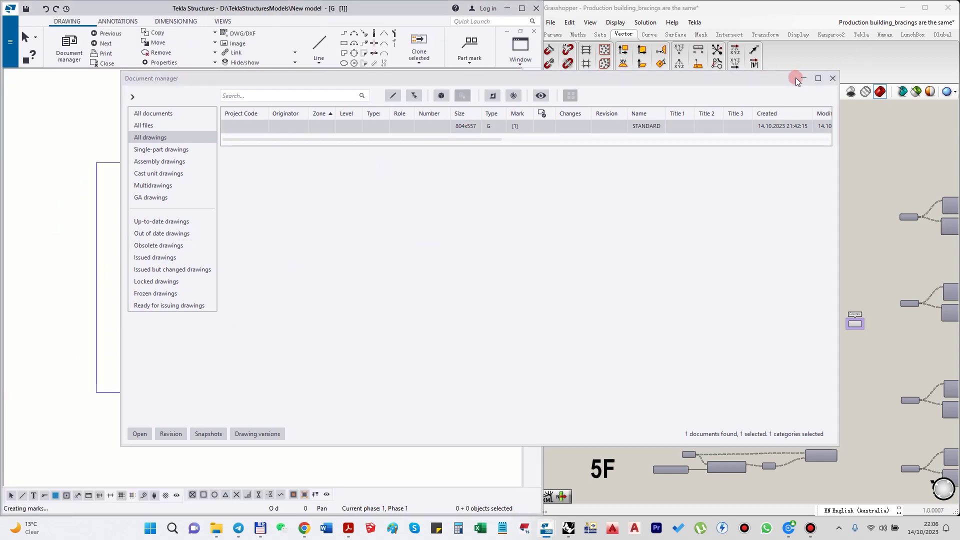
pyautogui.click(800, 78)
pyautogui.scroll(1, 130, 245)
pyautogui.scroll(-2, 175, 255)
pyautogui.scroll(2, 200, 300)
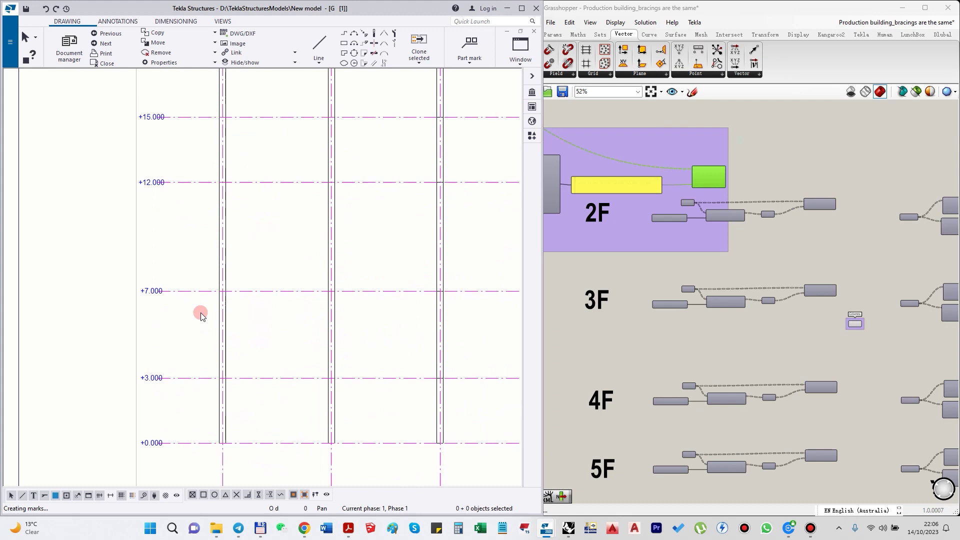
pyautogui.scroll(-1, 200, 313)
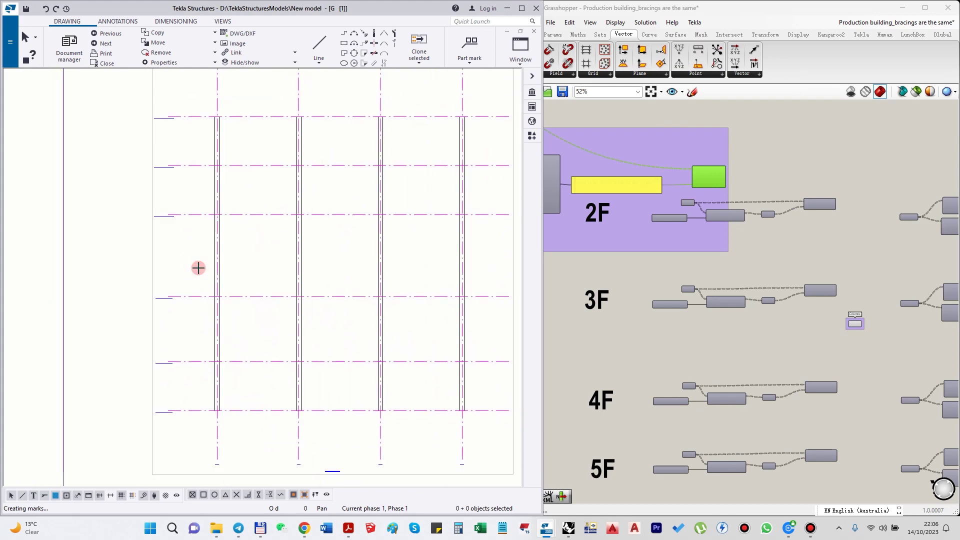
pyautogui.hotkey('ctrl', 'w')
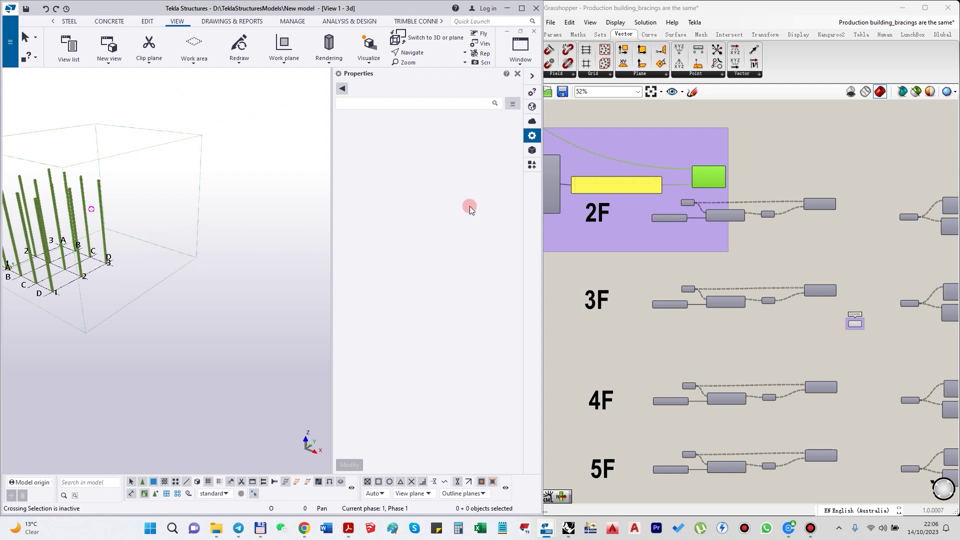
pyautogui.scroll(3, 805, 205)
pyautogui.scroll(-2, 830, 206)
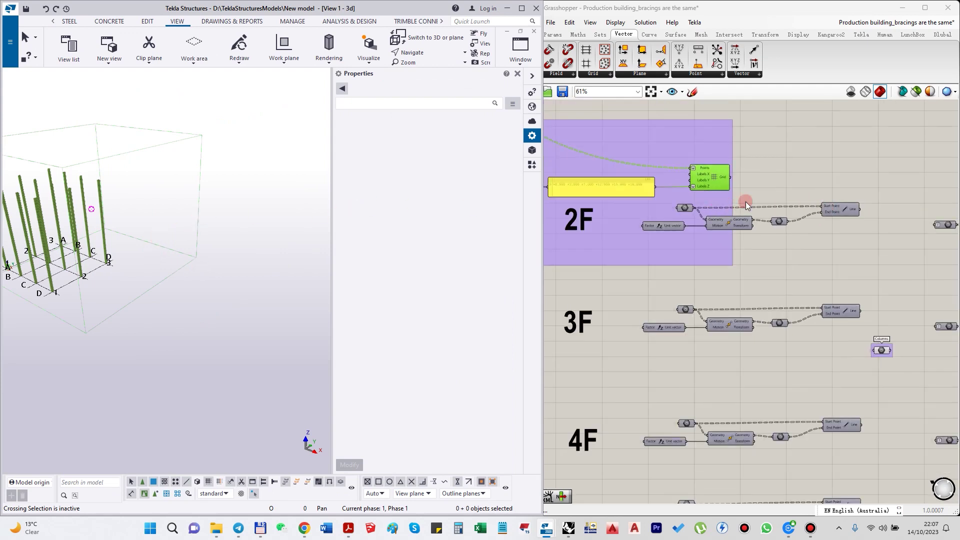
pyautogui.scroll(3, 712, 197)
pyautogui.click(710, 175)
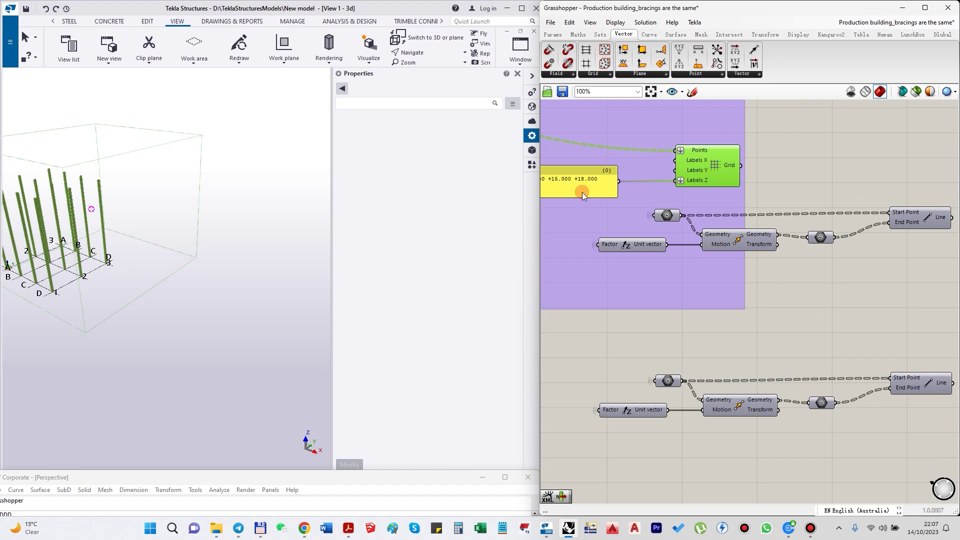
pyautogui.click(788, 157)
pyautogui.click(720, 165)
pyautogui.click(425, 167)
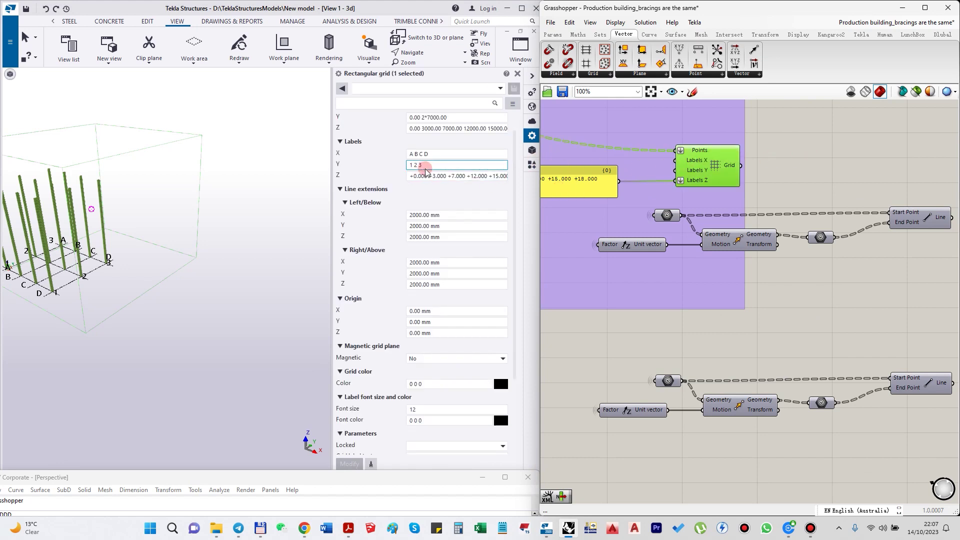
pyautogui.click(424, 127)
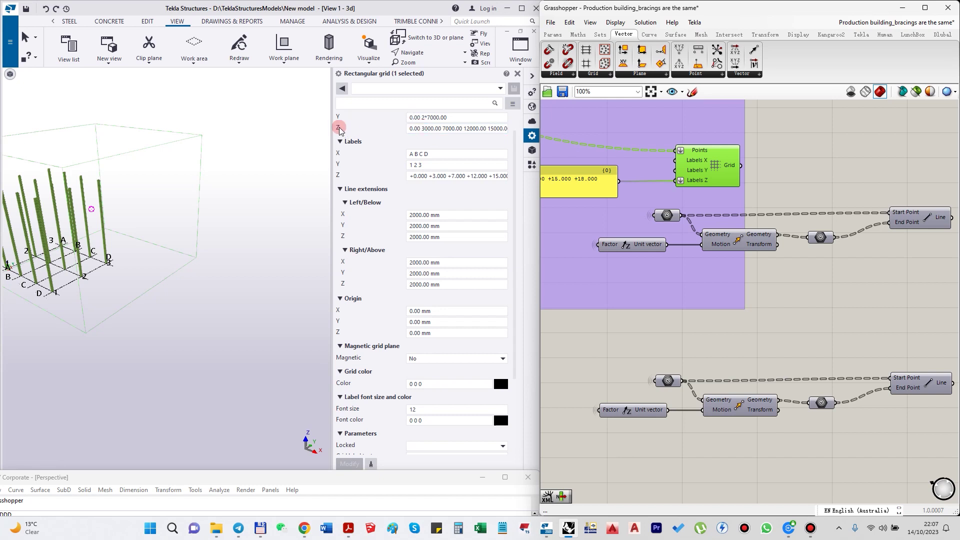
pyautogui.click(419, 128)
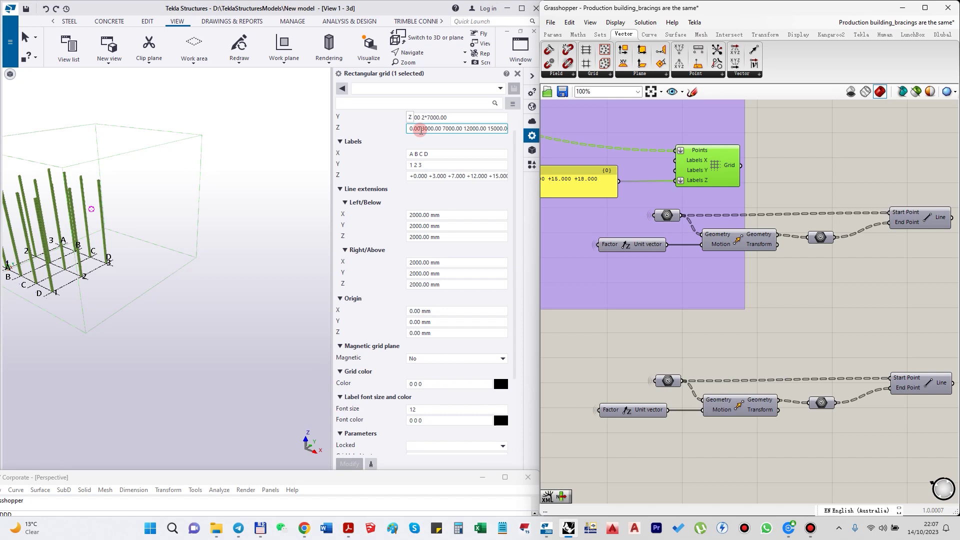
pyautogui.click(448, 176)
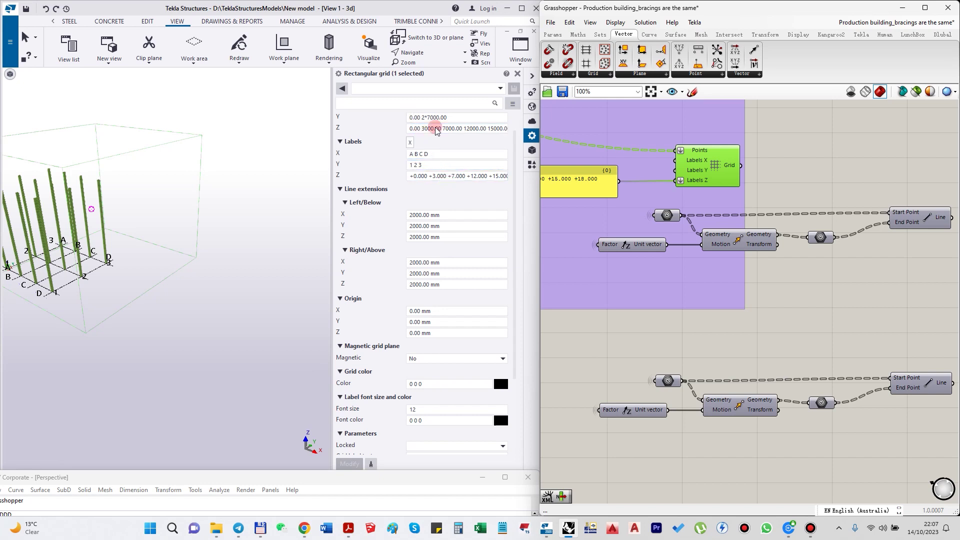
pyautogui.scroll(-5, 796, 184)
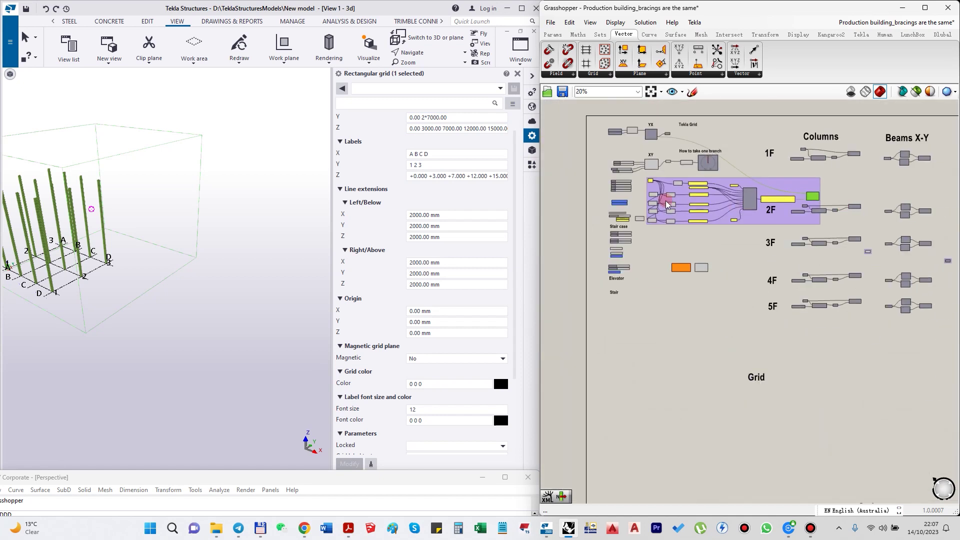
pyautogui.scroll(8, 621, 176)
# Raise the first storey height H1 slider to 6000
pyautogui.scroll(-1, 641, 163)
pyautogui.scroll(1, 645, 168)
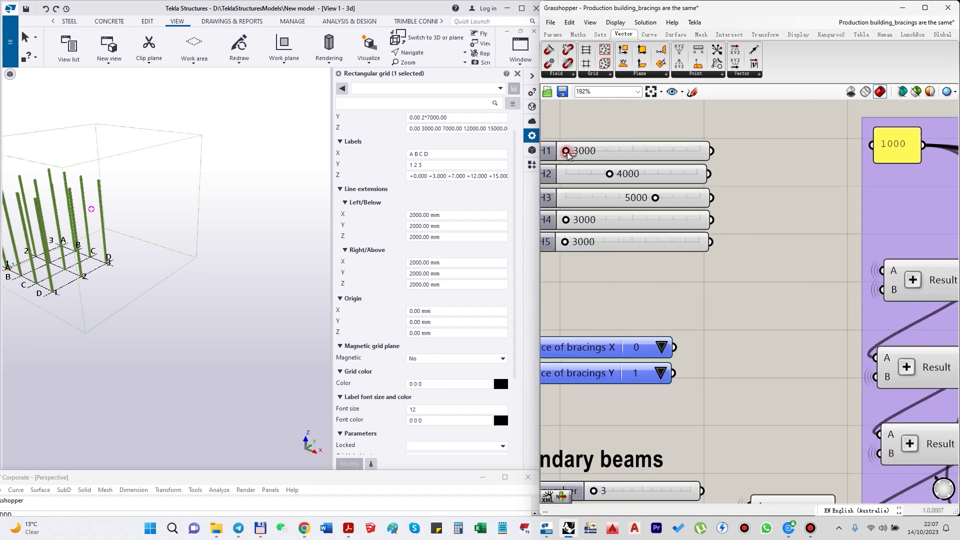
pyautogui.moveTo(565, 151); pyautogui.dragTo(700, 150)
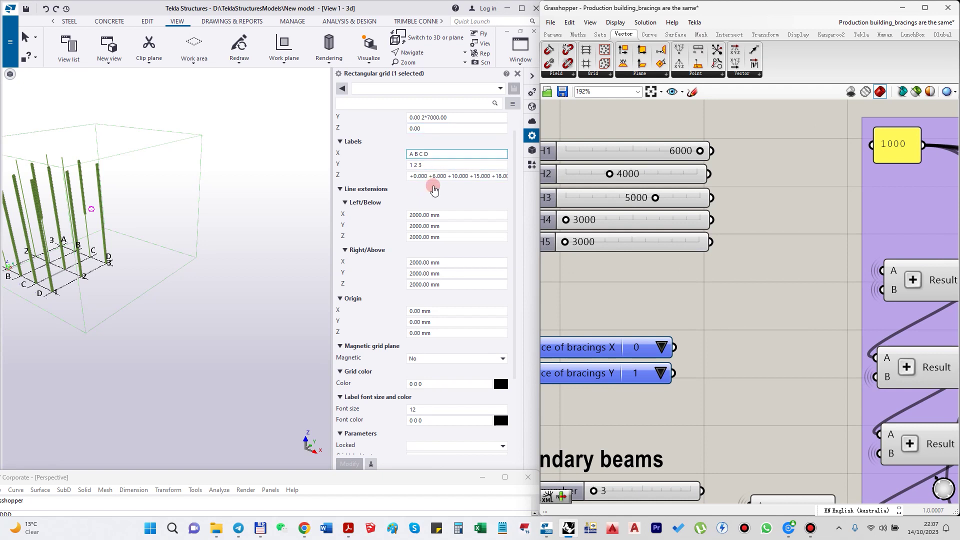
# Check the grid's updated Z coordinates and Z labels, then clear the grid selection
pyautogui.moveTo(413, 174); pyautogui.dragTo(501, 174)
pyautogui.click(470, 161)
pyautogui.click(442, 128)
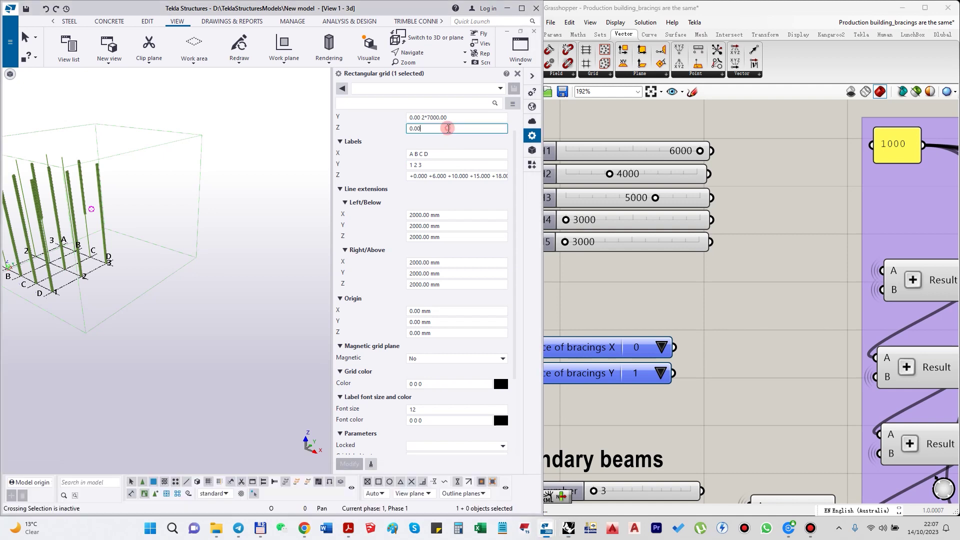
pyautogui.scroll(1, 433, 132)
pyautogui.click(427, 156)
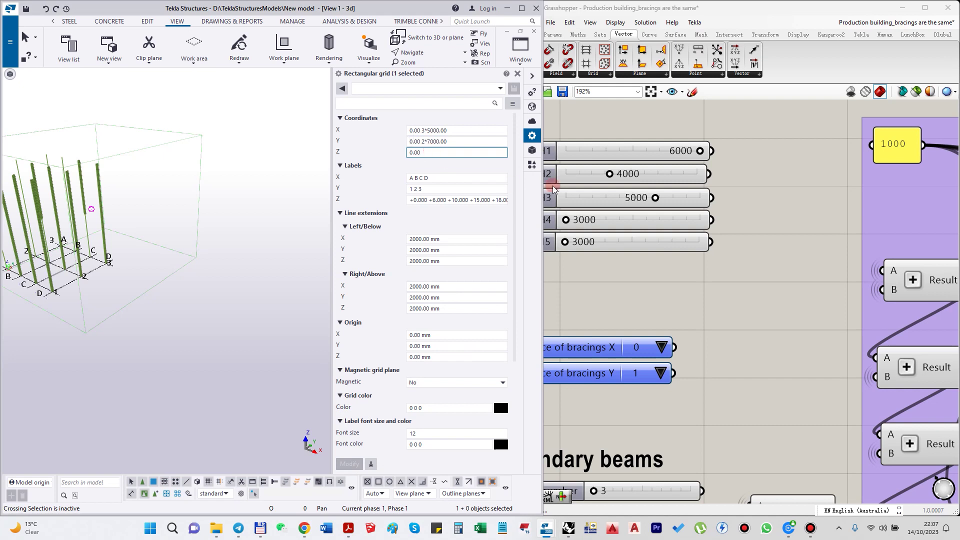
pyautogui.scroll(-6, 566, 194)
pyautogui.moveTo(575, 350); pyautogui.dragTo(566, 194, button='right')
pyautogui.scroll(4, 730, 220)
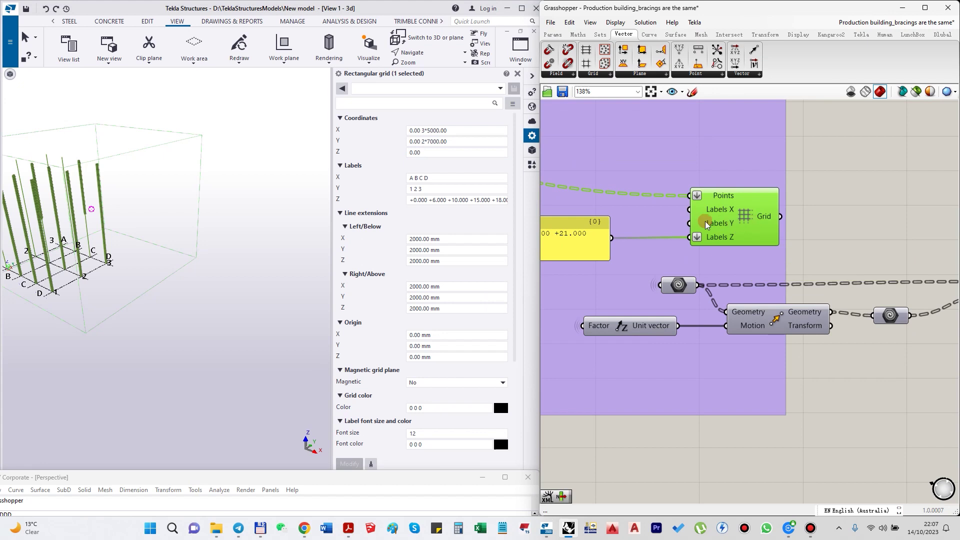
pyautogui.click(220, 197)
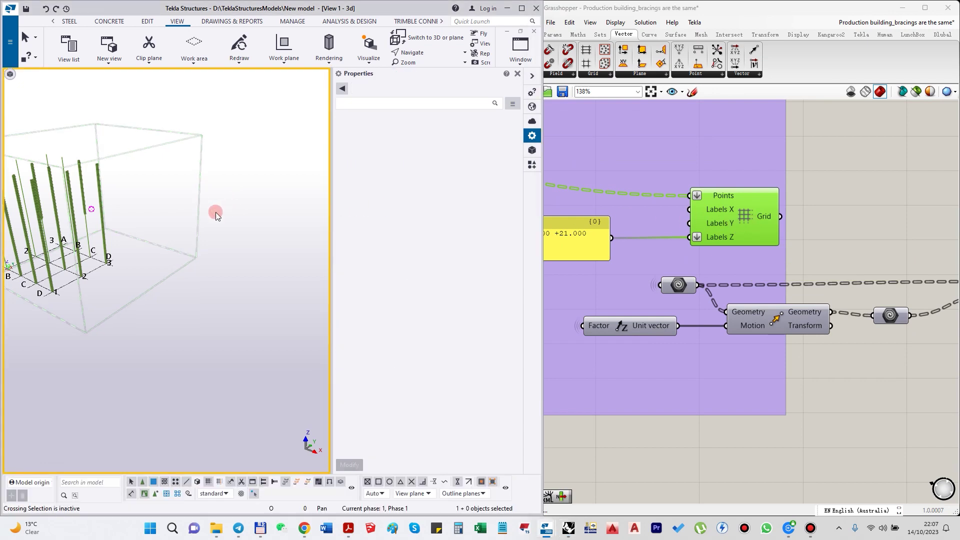
pyautogui.hotkey('ctrl', 'l')
pyautogui.click(432, 130)
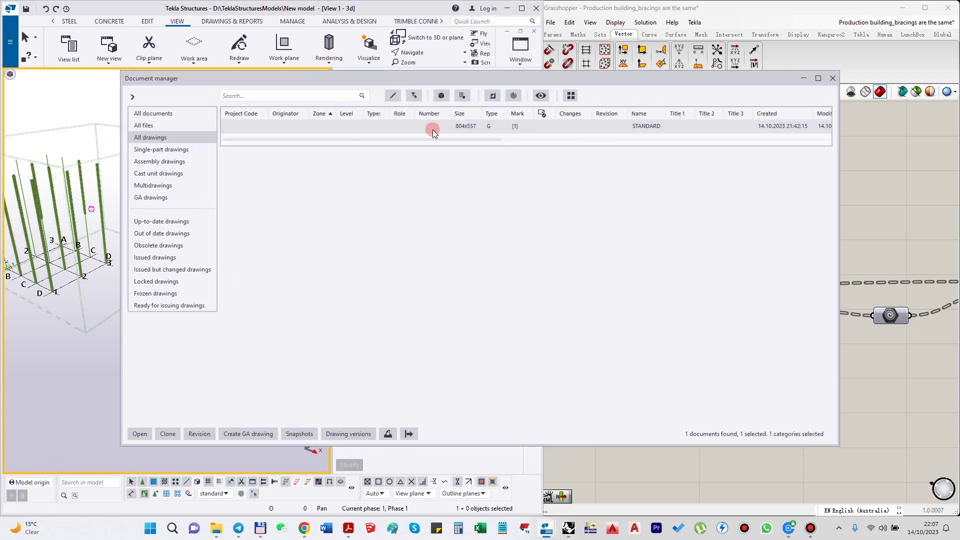
pyautogui.doubleClick(433, 129)
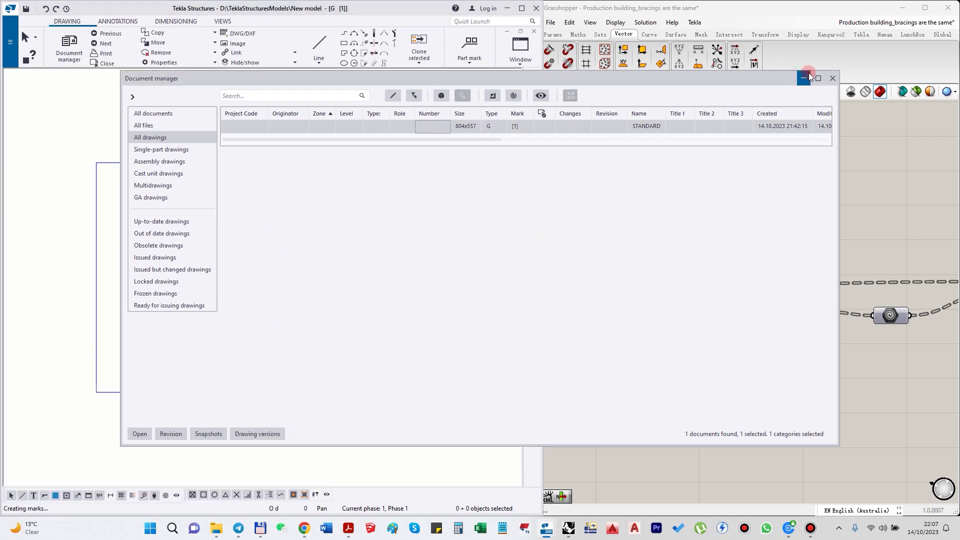
pyautogui.scroll(3, 112, 353)
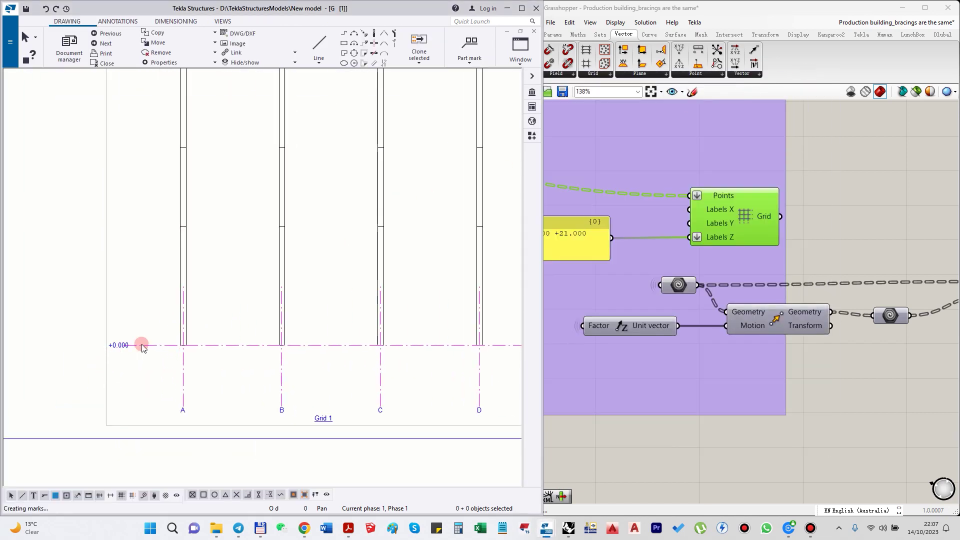
pyautogui.scroll(-5, 313, 212)
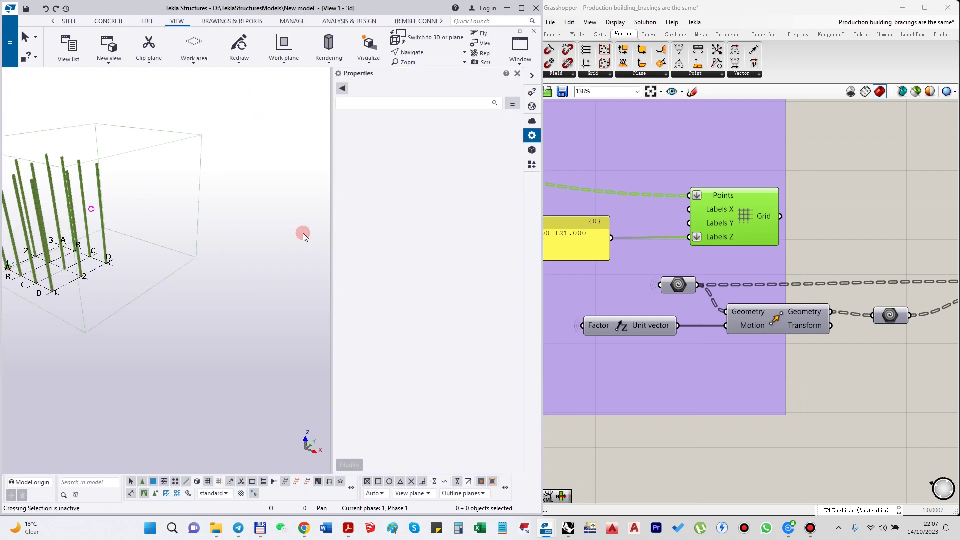
pyautogui.keyDown('ctrl'); pyautogui.moveTo(302, 232); pyautogui.dragTo(75, 226, button='middle'); pyautogui.keyUp('ctrl')
pyautogui.scroll(3, 125, 230)
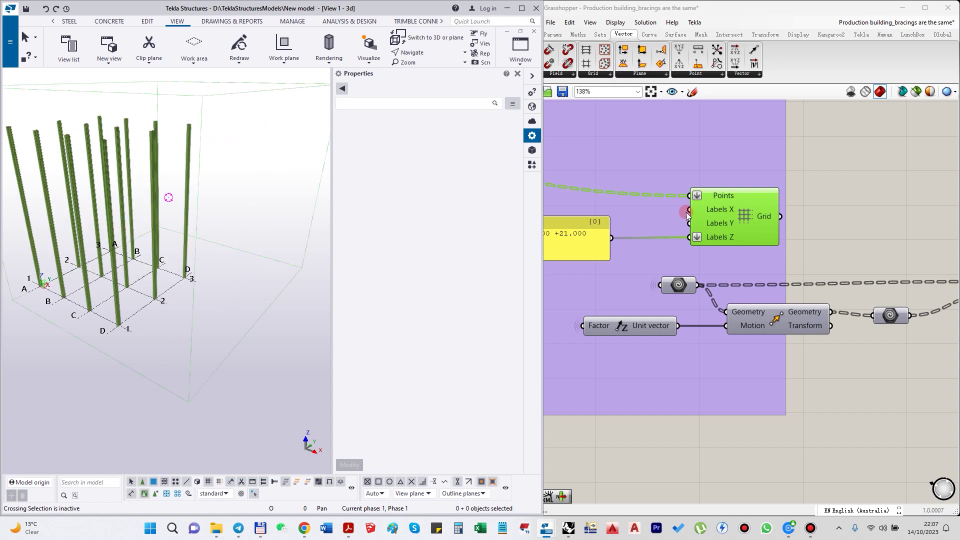
# Zoom out and move the purple grid group down beneath the Grid heading
pyautogui.scroll(-5, 805, 228)
pyautogui.scroll(-2, 807, 229)
pyautogui.scroll(-4, 696, 226)
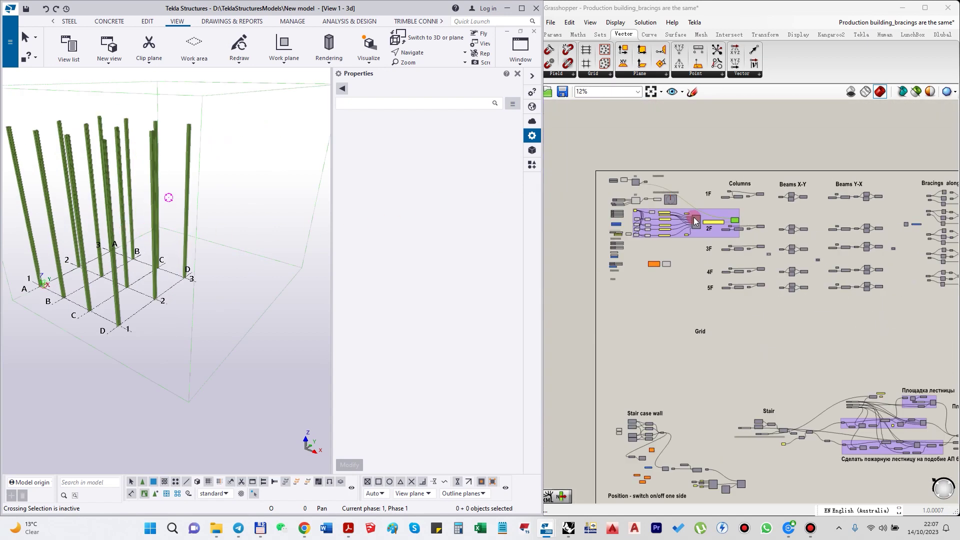
pyautogui.moveTo(697, 233); pyautogui.dragTo(699, 315)
pyautogui.click(724, 306)
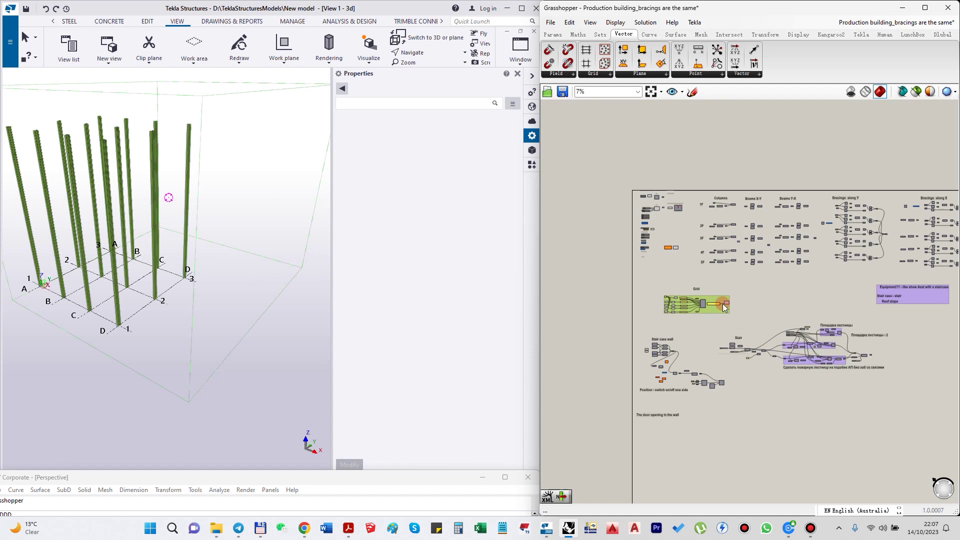
pyautogui.keyDown('ctrl'); pyautogui.moveTo(212, 235); pyautogui.dragTo(301, 189, button='middle'); pyautogui.keyUp('ctrl')
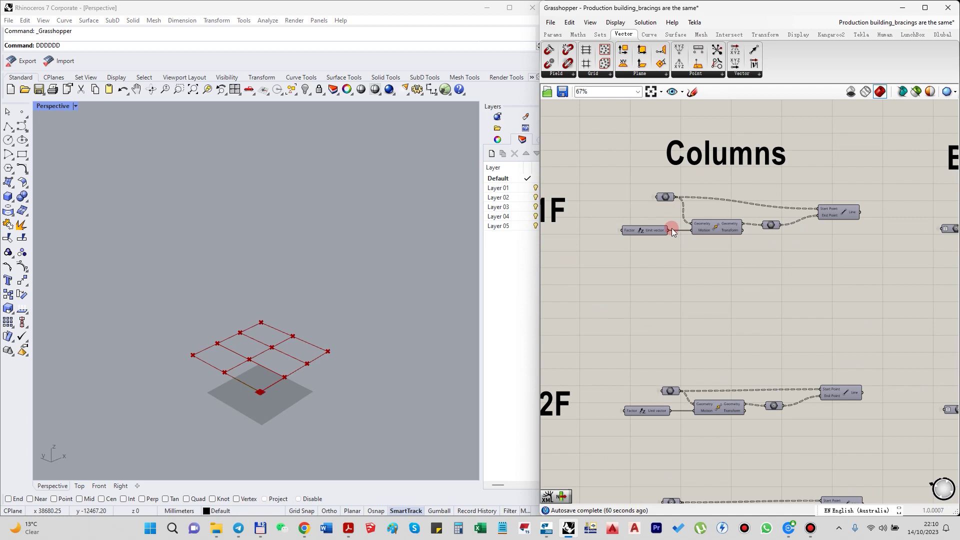
pyautogui.click(749, 228)
# Select the first-floor geometry parameter and highlight its points in Rhino
pyautogui.click(352, 343)
pyautogui.click(742, 224)
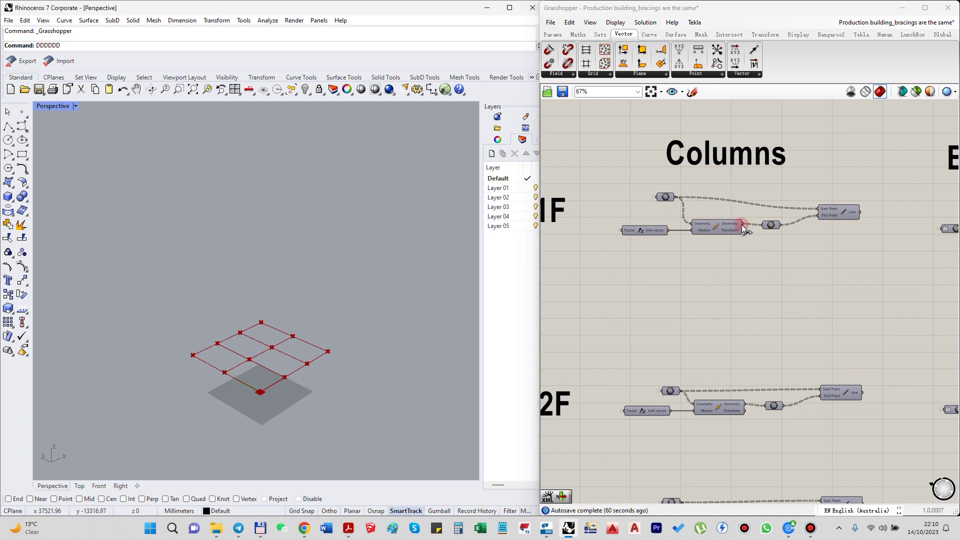
pyautogui.scroll(3, 637, 232)
pyautogui.click(683, 172)
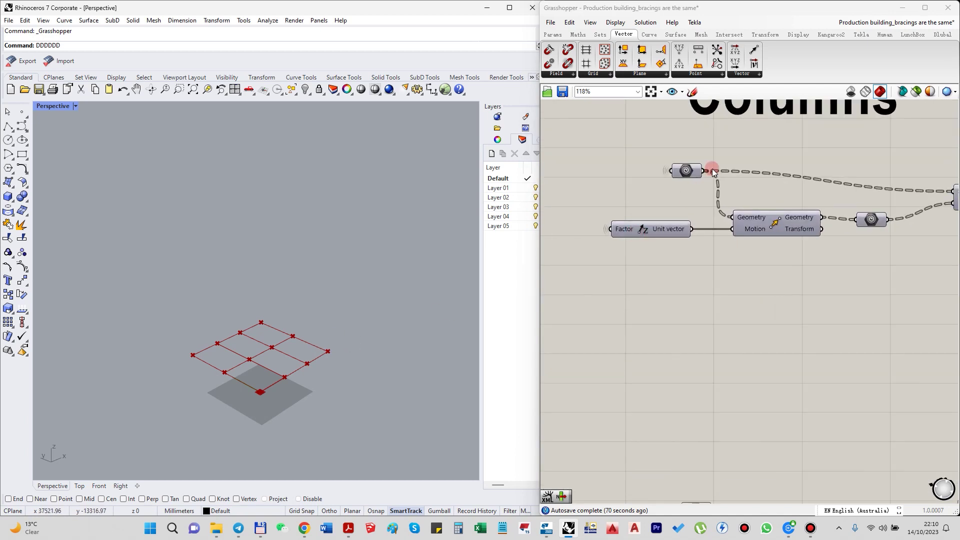
pyautogui.click(683, 172)
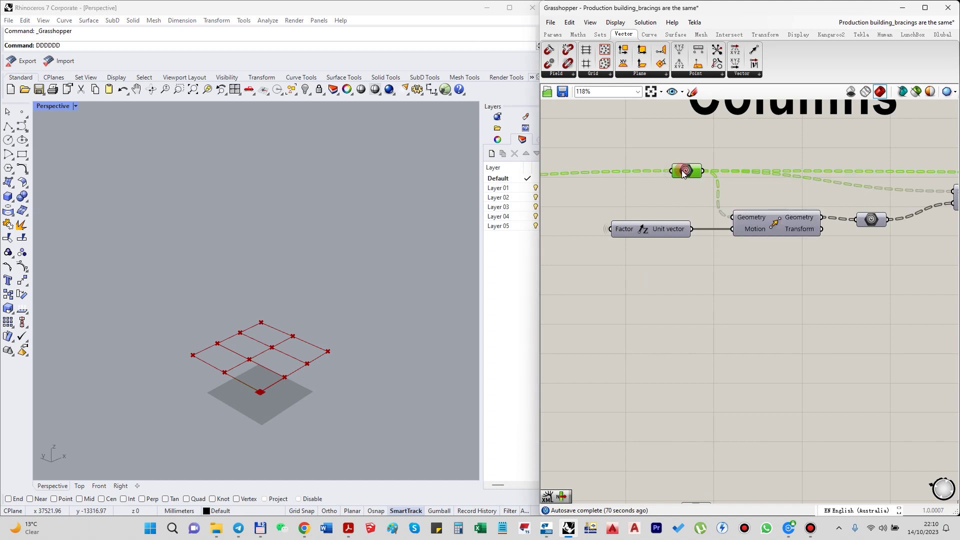
pyautogui.middleClick(684, 173)
pyautogui.click(690, 150)
pyautogui.click(689, 203)
pyautogui.click(693, 174)
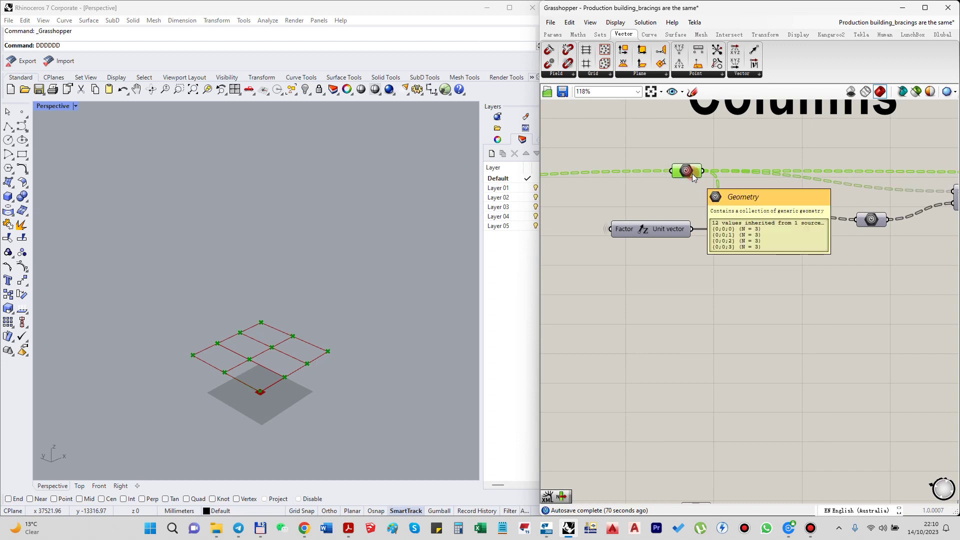
# Highlight the XY grid's points to compare them with the geometry parameter
pyautogui.scroll(-5, 693, 175)
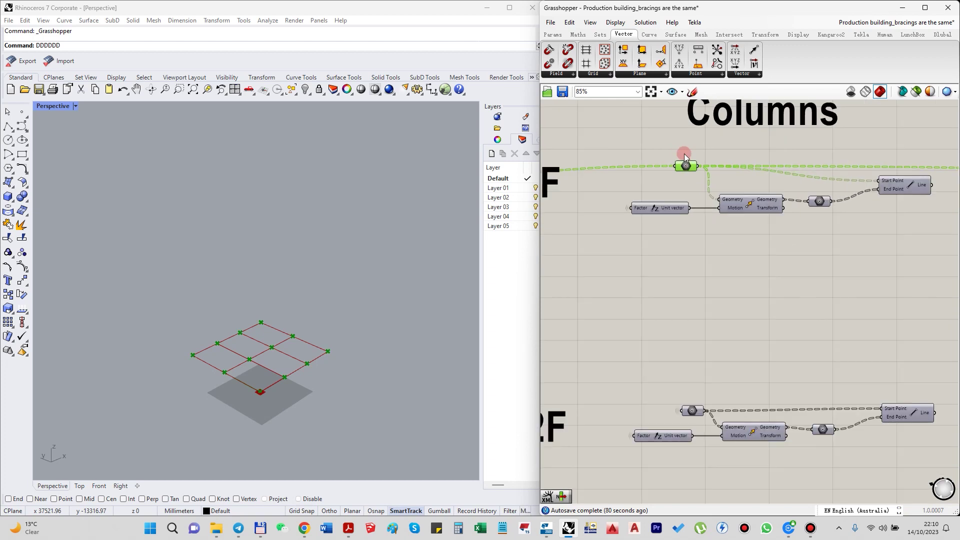
pyautogui.moveTo(579, 203); pyautogui.dragTo(704, 203, button='right')
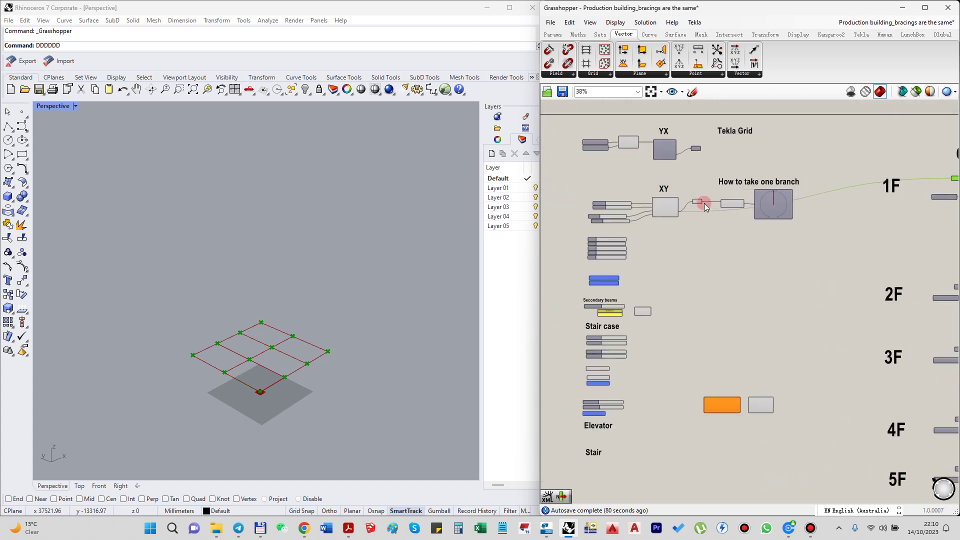
pyautogui.scroll(5, 698, 200)
pyautogui.click(634, 230)
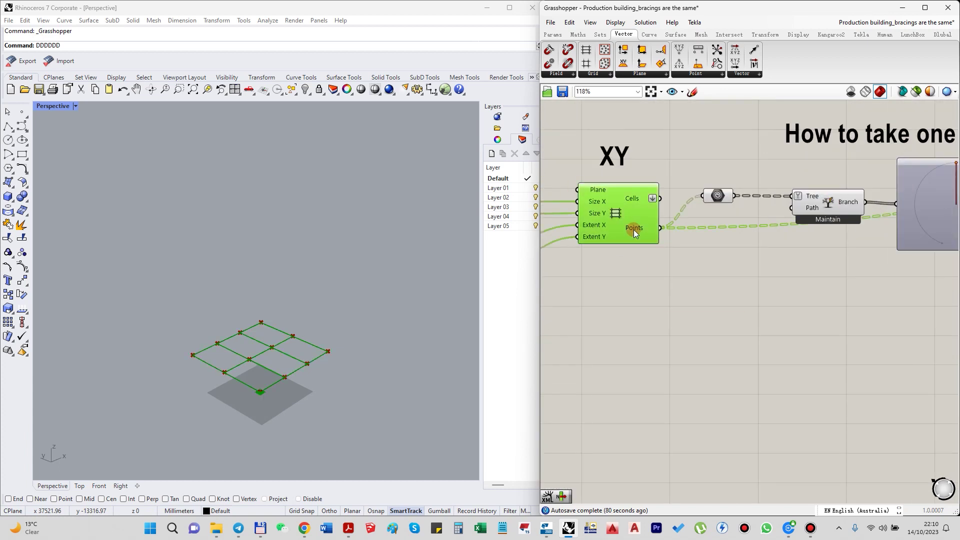
pyautogui.click(670, 272)
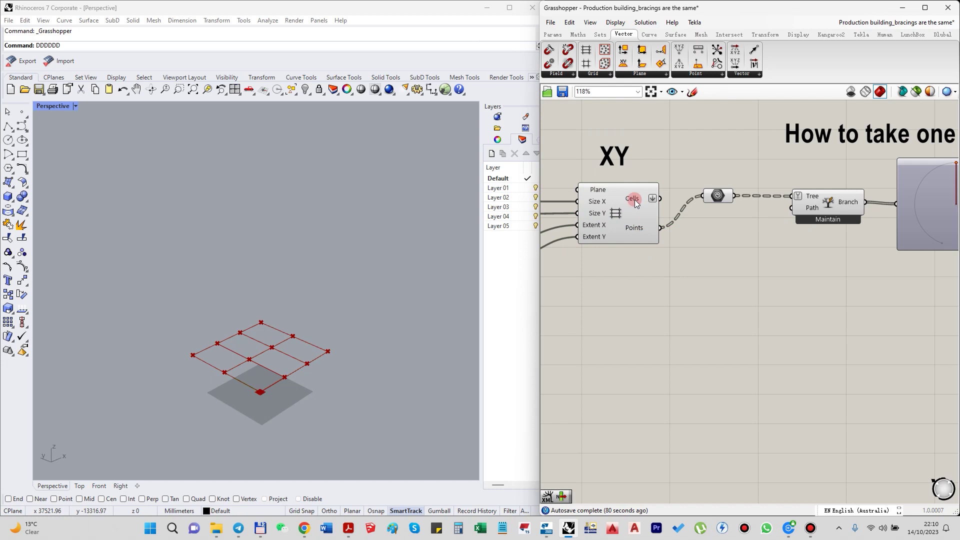
pyautogui.click(638, 229)
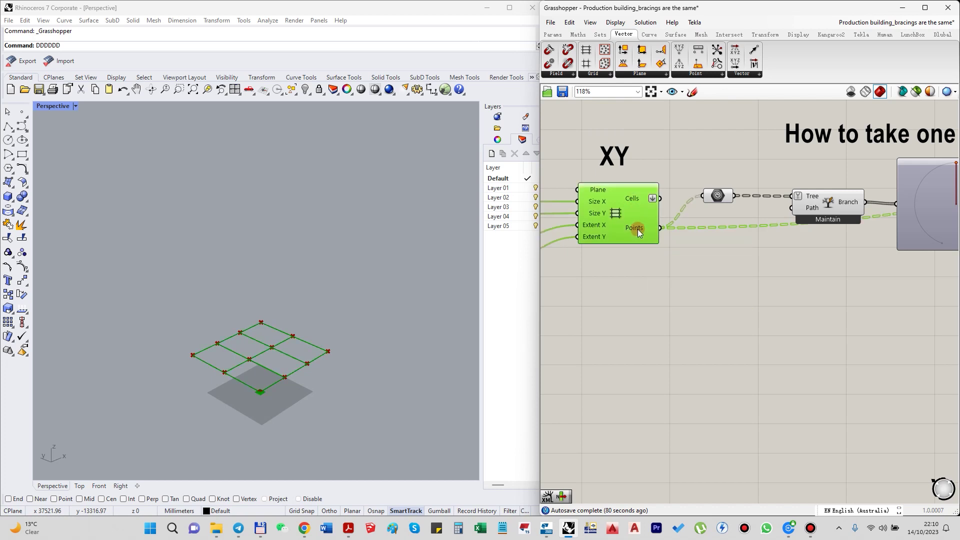
# Turn on preview of the first-floor points moved 6000 up and view them in Rhino
pyautogui.scroll(-5, 637, 229)
pyautogui.moveTo(829, 274); pyautogui.dragTo(784, 236, button='right')
pyautogui.scroll(5, 783, 187)
pyautogui.click(752, 175)
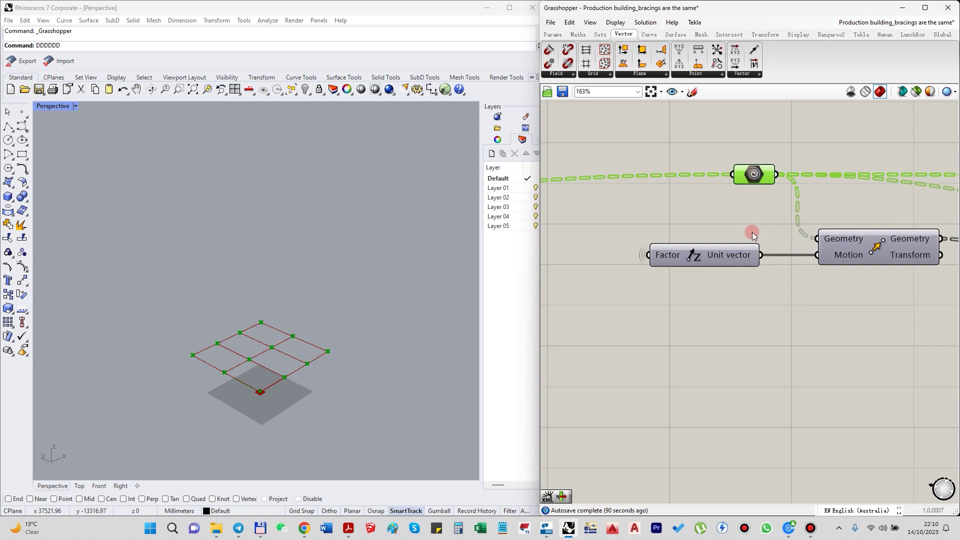
pyautogui.scroll(-4, 700, 210)
pyautogui.moveTo(630, 189); pyautogui.dragTo(669, 200, button='right')
pyautogui.click(821, 218)
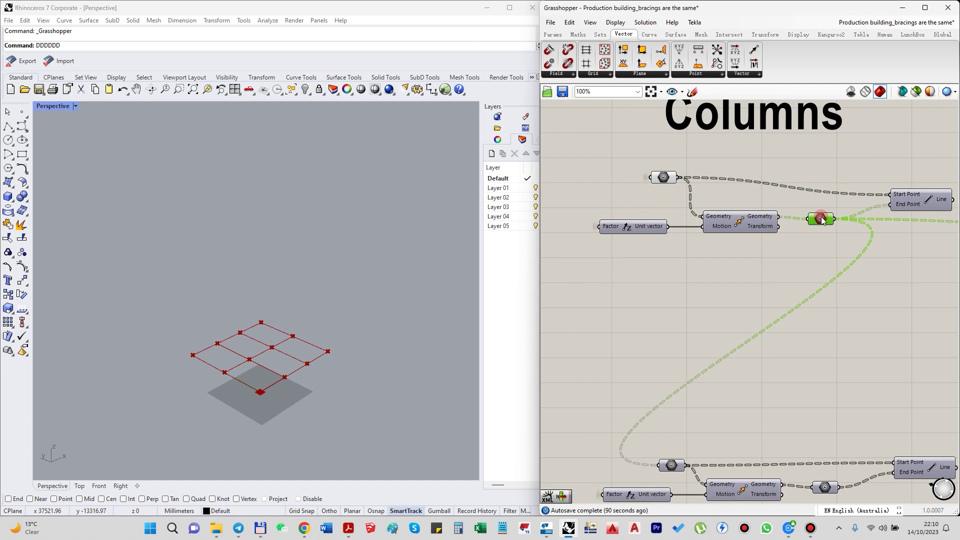
pyautogui.middleClick(821, 220)
pyautogui.click(840, 199)
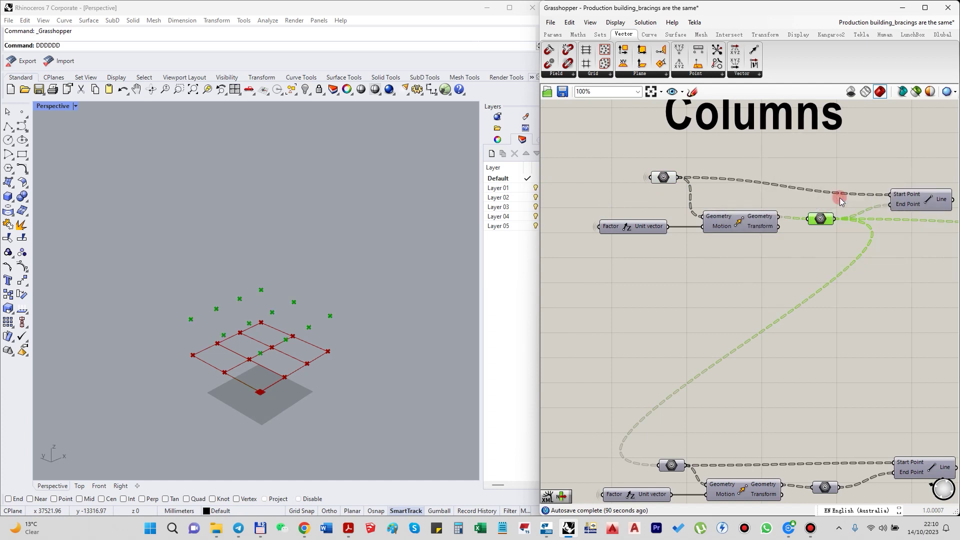
pyautogui.moveTo(423, 352); pyautogui.dragTo(333, 335, button='right')
# Inspect the Move and Unit vector components, leaving their options unchanged
pyautogui.click(736, 226)
pyautogui.scroll(2, 736, 226)
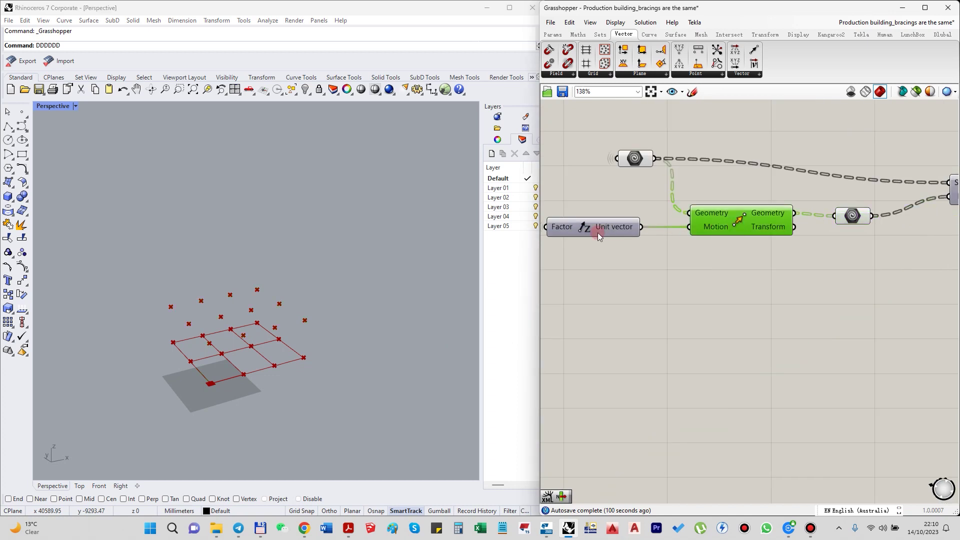
pyautogui.moveTo(597, 234)
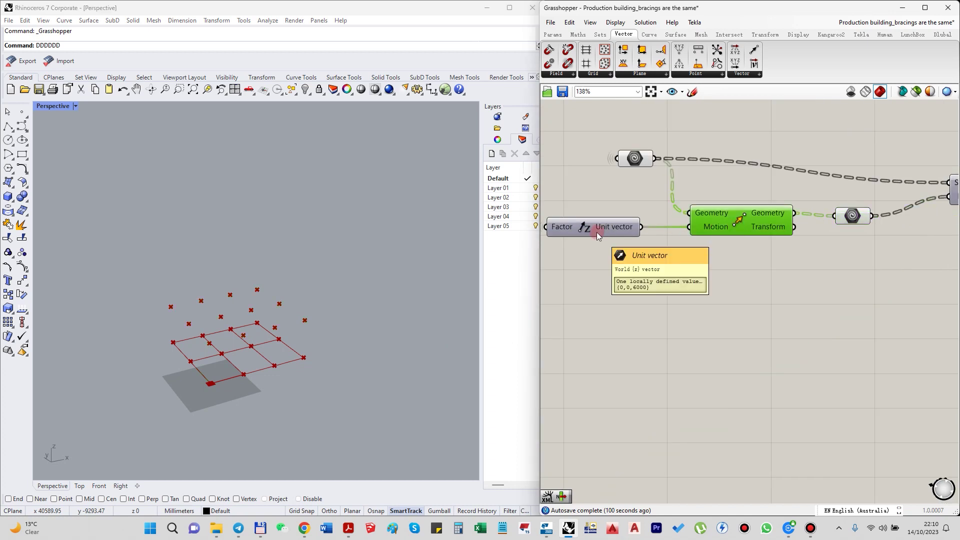
pyautogui.scroll(-3, 701, 239)
pyautogui.scroll(3, 706, 232)
pyautogui.click(692, 228)
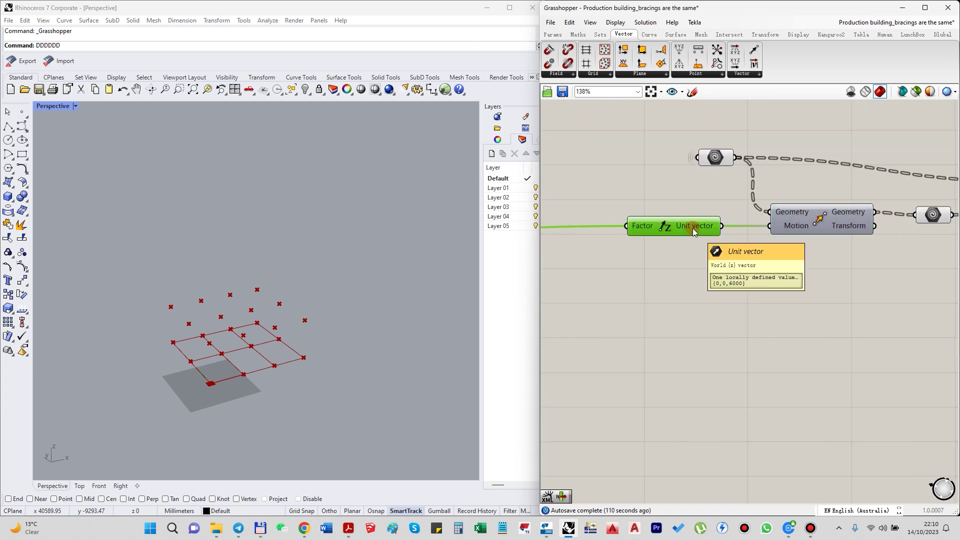
pyautogui.scroll(-3, 692, 228)
pyautogui.scroll(2, 682, 221)
pyautogui.rightClick(687, 223)
pyautogui.click(634, 180)
# Enable preview on the 1F Line component to show the green column lines
pyautogui.scroll(-3, 821, 188)
pyautogui.click(822, 187)
pyautogui.scroll(4, 821, 187)
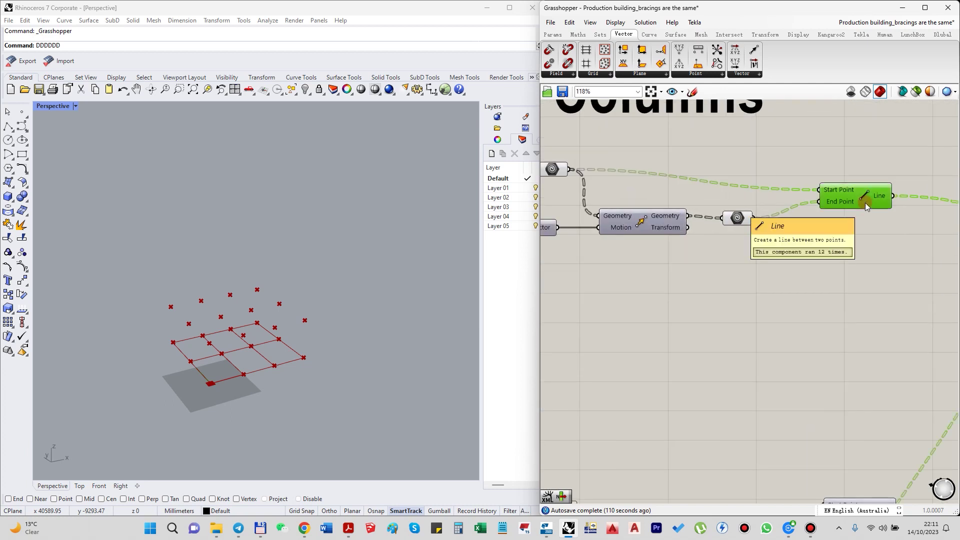
pyautogui.rightClick(865, 203)
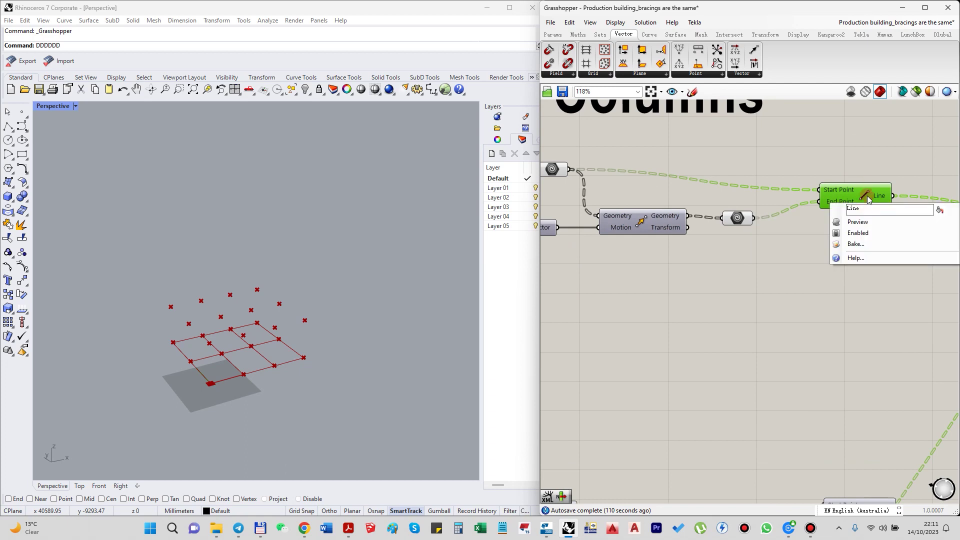
pyautogui.middleClick(868, 200)
pyautogui.click(882, 180)
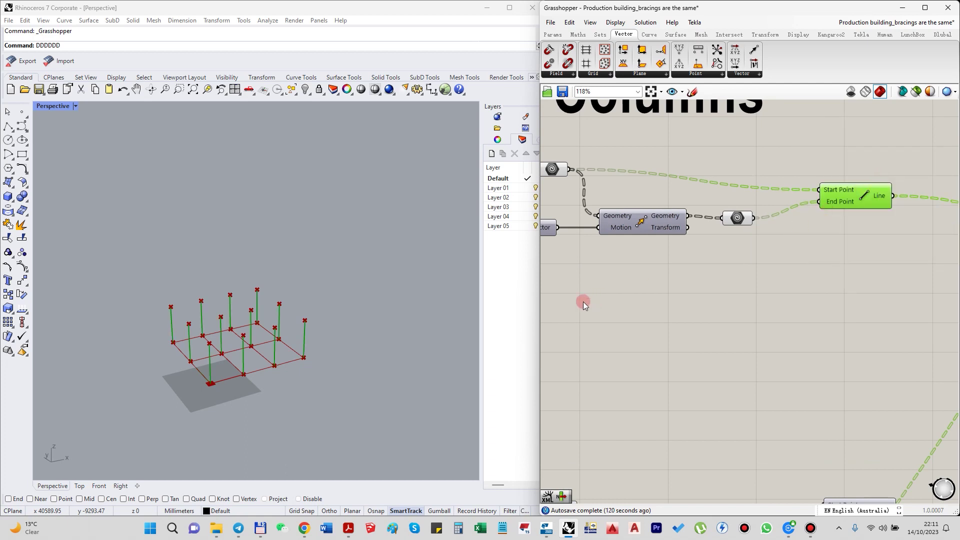
# Move the views across the 1F–5F floor groups to bring the Columns collector into view
pyautogui.moveTo(376, 308)
pyautogui.mouseDown(button='right')
pyautogui.moveTo(326, 311)
pyautogui.moveTo(388, 295)
pyautogui.mouseUp(button='right')
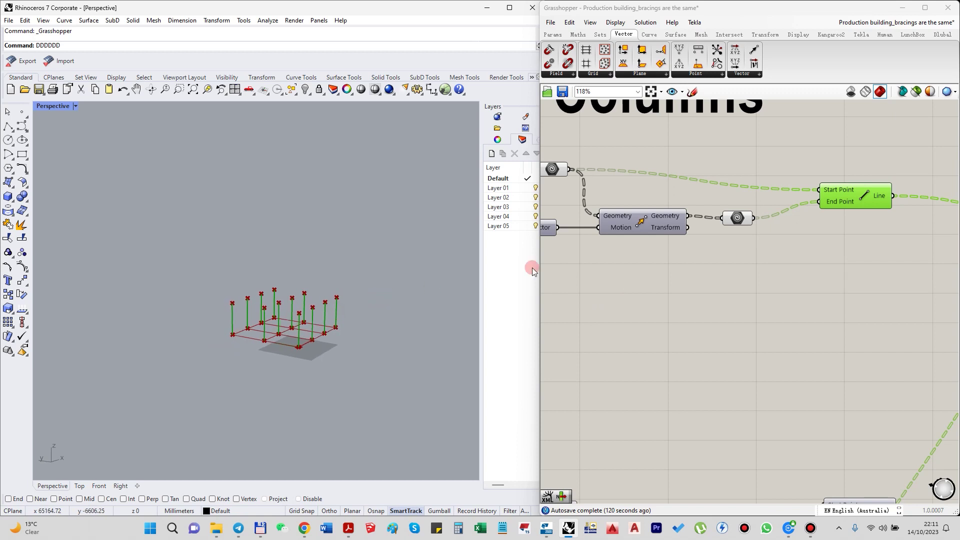
pyautogui.scroll(-5, 737, 183)
pyautogui.moveTo(771, 208); pyautogui.dragTo(781, 167, button='right')
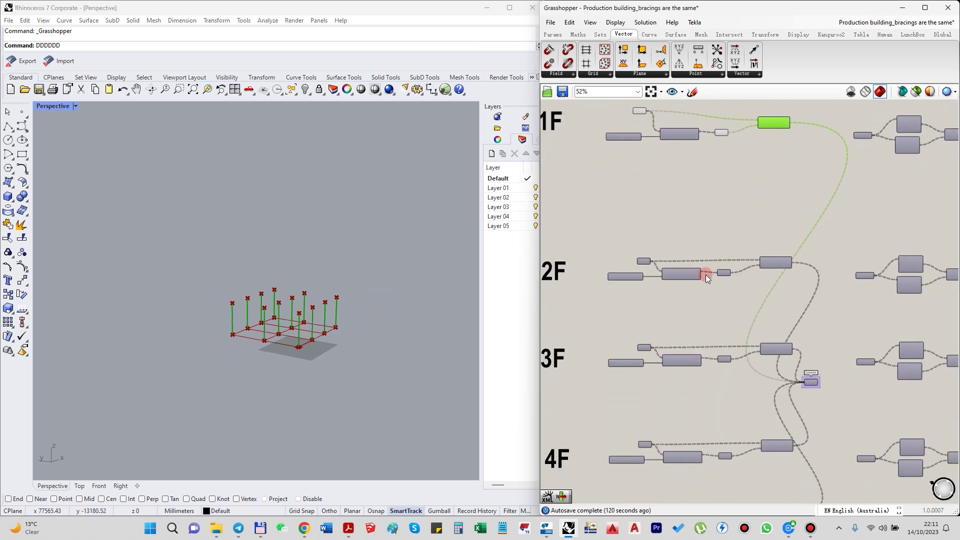
pyautogui.moveTo(688, 227); pyautogui.dragTo(697, 220, button='right')
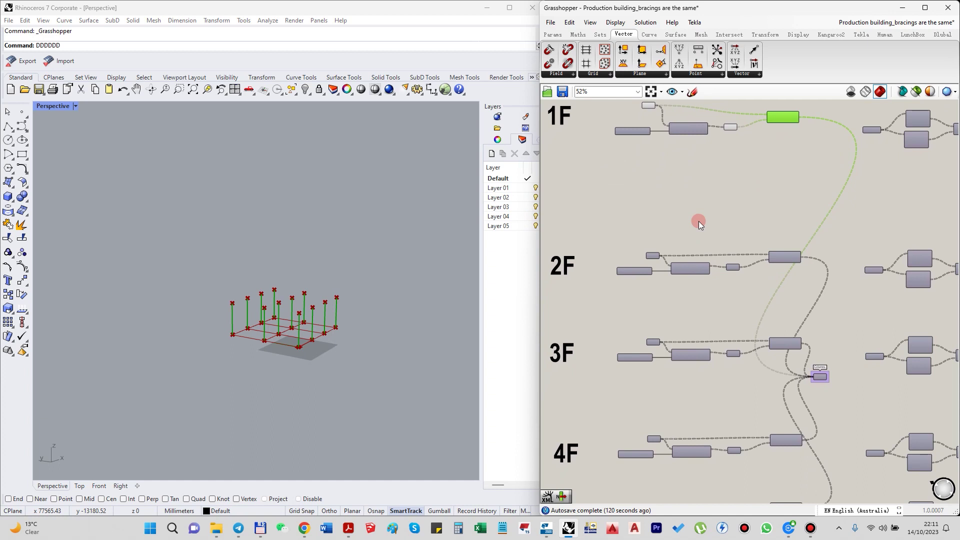
pyautogui.scroll(-3, 694, 220)
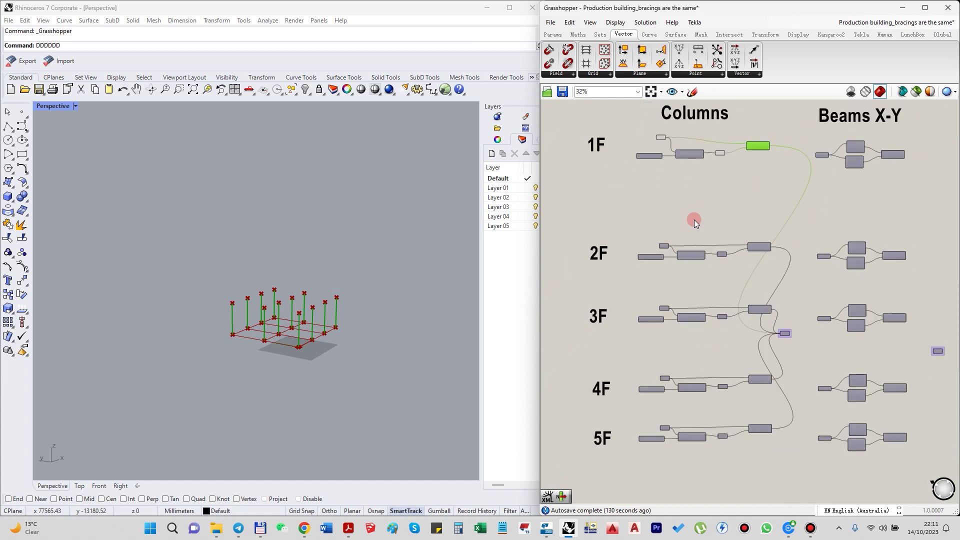
pyautogui.scroll(1, 643, 274)
pyautogui.moveTo(708, 209); pyautogui.dragTo(707, 230, button='right')
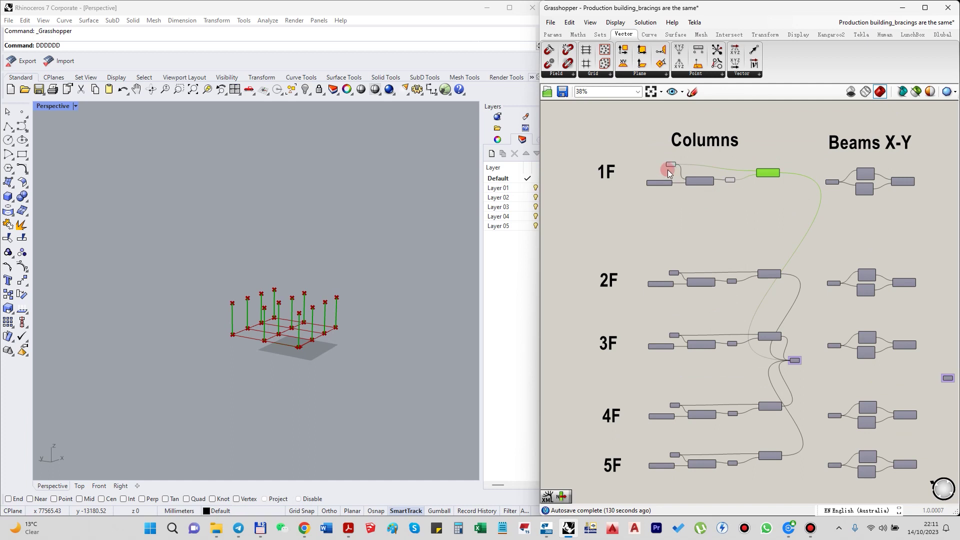
pyautogui.scroll(3, 638, 168)
pyautogui.moveTo(791, 265); pyautogui.dragTo(773, 212, button='right')
pyautogui.scroll(-1, 814, 232)
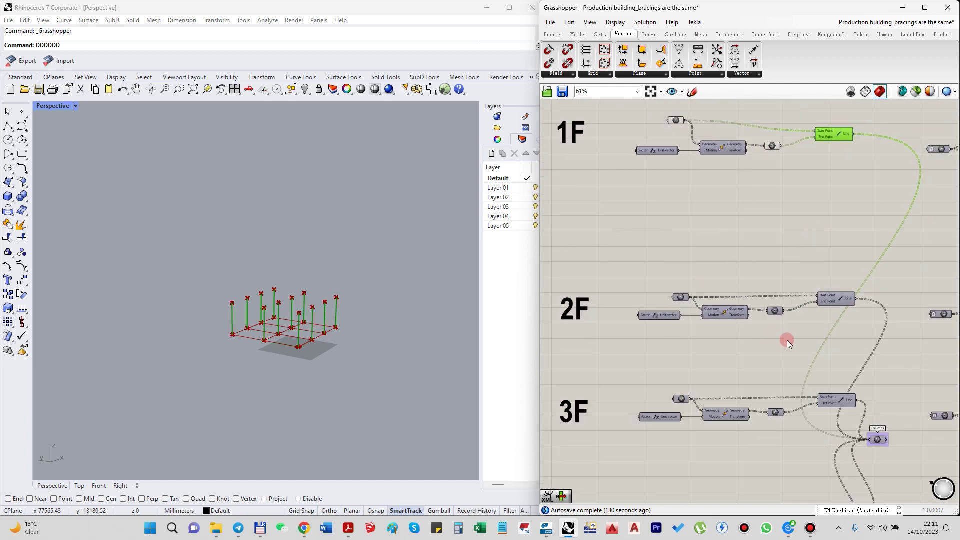
pyautogui.moveTo(796, 350); pyautogui.dragTo(767, 186, button='right')
pyautogui.moveTo(674, 209); pyautogui.dragTo(698, 173, button='right')
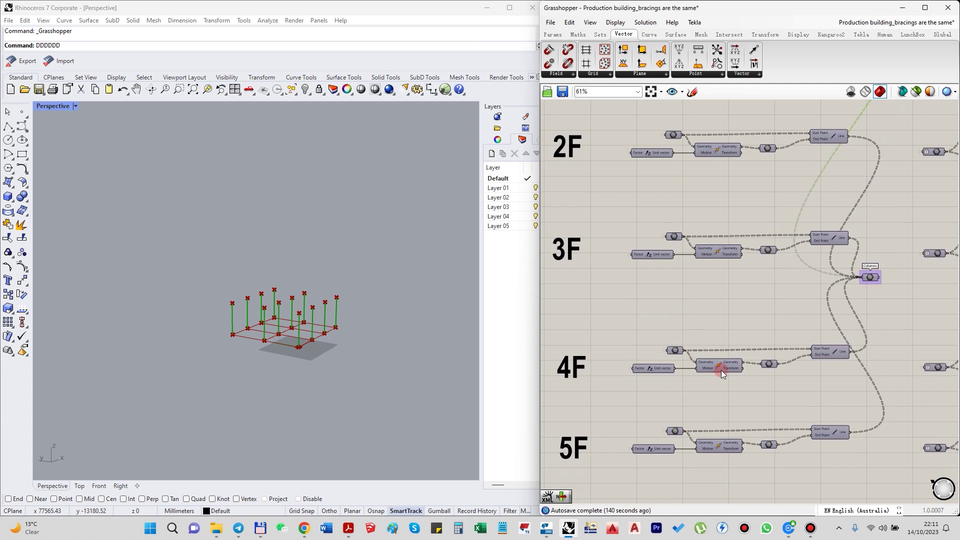
pyautogui.scroll(5, 735, 347)
# Enable preview on the Columns collector so every floor's column lines appear in Rhino
pyautogui.click(740, 248)
pyautogui.rightClick(742, 249)
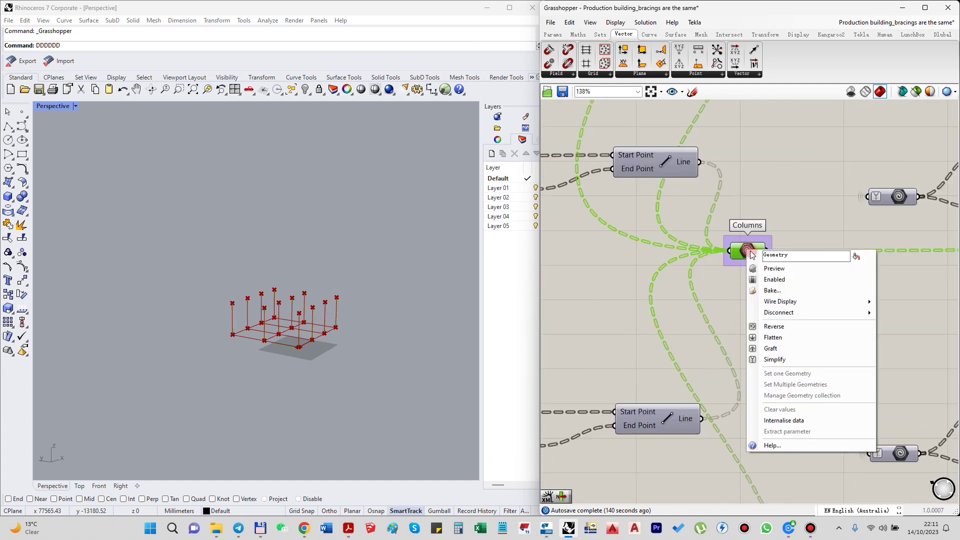
pyautogui.click(792, 269)
pyautogui.middleClick(756, 242)
pyautogui.click(788, 218)
pyautogui.click(749, 250)
pyautogui.middleClick(752, 249)
pyautogui.scroll(1, 755, 249)
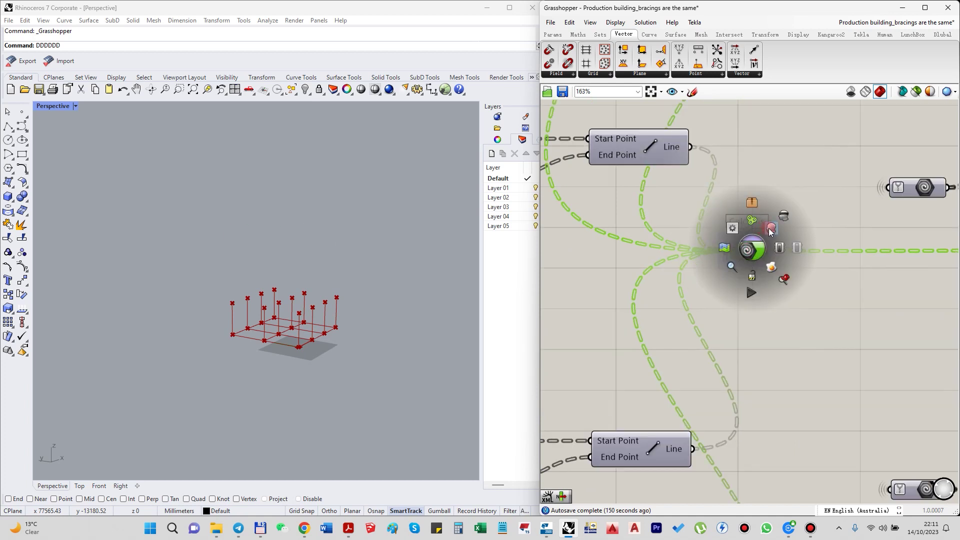
pyautogui.click(771, 232)
pyautogui.click(622, 317)
# Window-select the 1F sliders and Move component and turn off their preview
pyautogui.moveTo(450, 320); pyautogui.dragTo(402, 324, button='right')
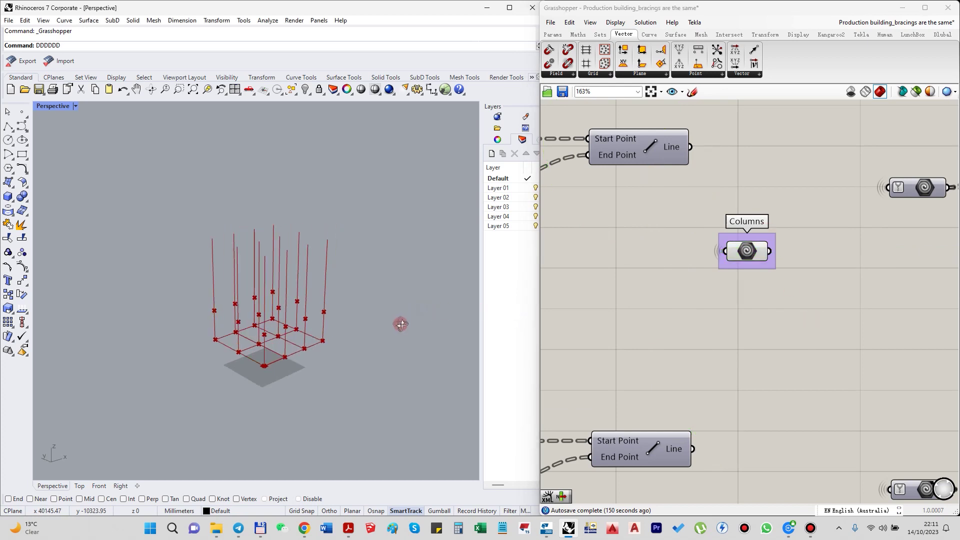
pyautogui.scroll(-4, 739, 298)
pyautogui.scroll(-1, 706, 141)
pyautogui.scroll(3, 575, 115)
pyautogui.moveTo(575, 115); pyautogui.dragTo(727, 164)
pyautogui.middleClick(722, 151)
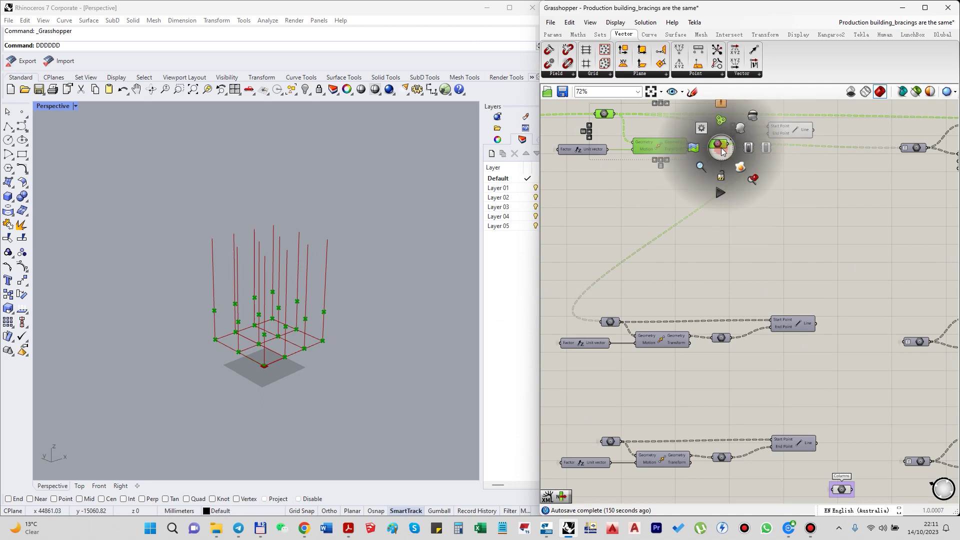
pyautogui.click(750, 129)
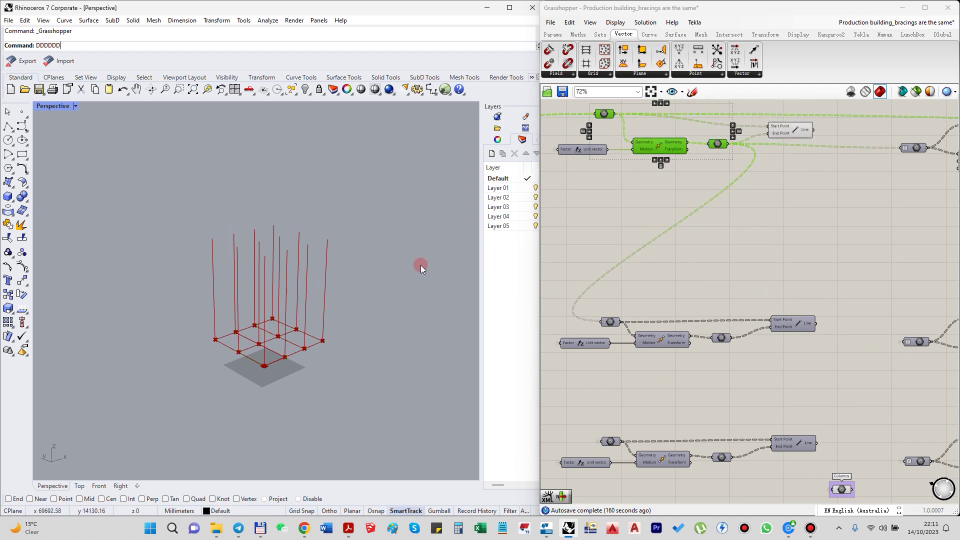
pyautogui.moveTo(421, 265); pyautogui.dragTo(428, 271, button='right')
pyautogui.scroll(-10, 663, 185)
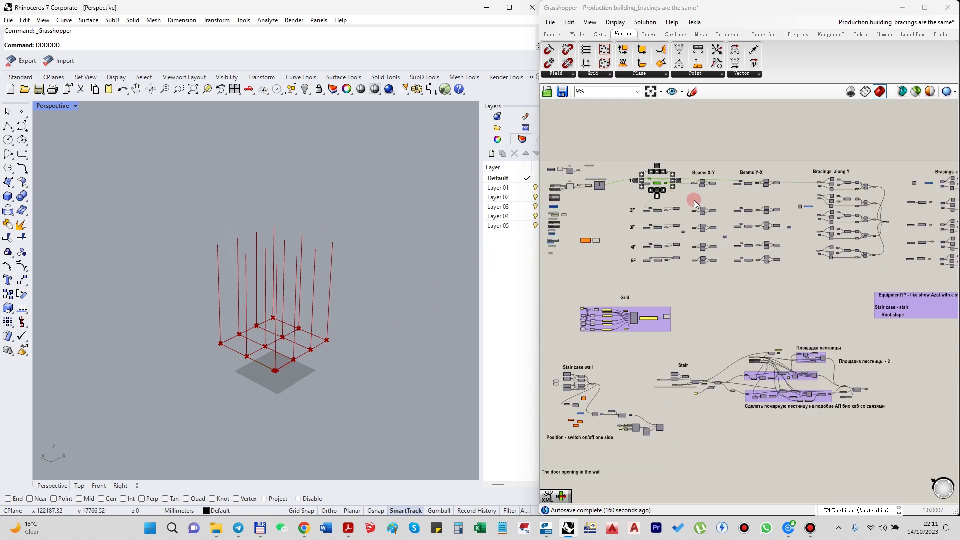
# Zoom into the Columns group, then bring Rhino forward with Grasshopper's Tekla tab showing
pyautogui.scroll(3, 743, 196)
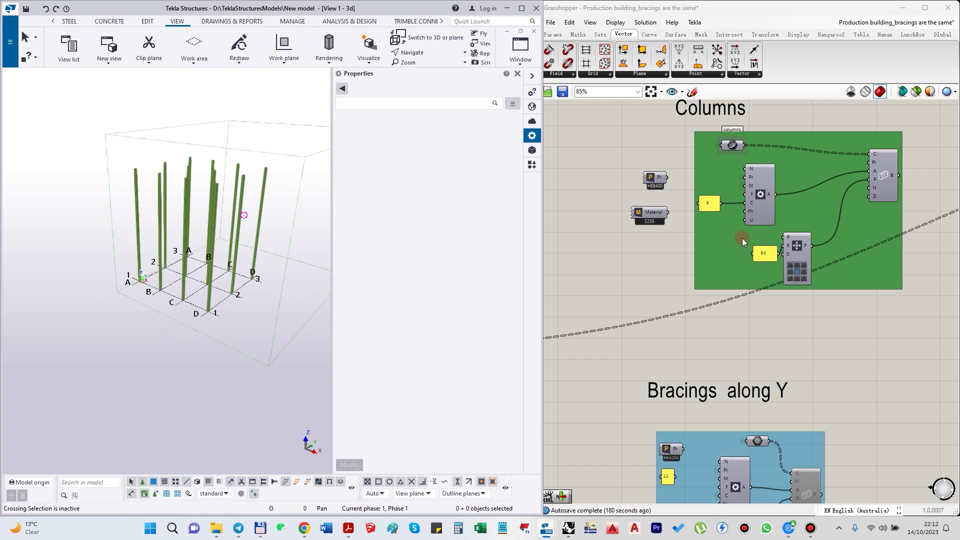
pyautogui.scroll(-1, 685, 218)
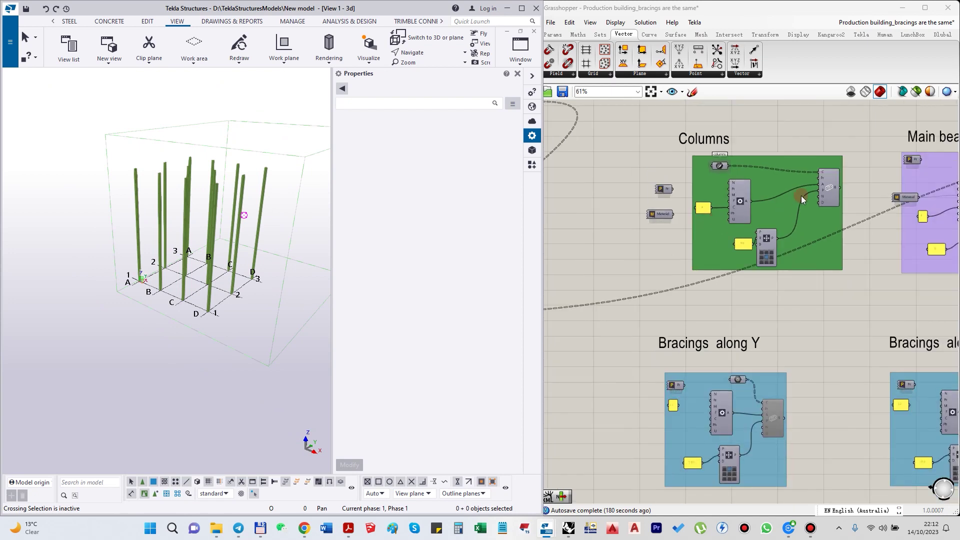
pyautogui.scroll(1, 802, 195)
pyautogui.scroll(1, 802, 195)
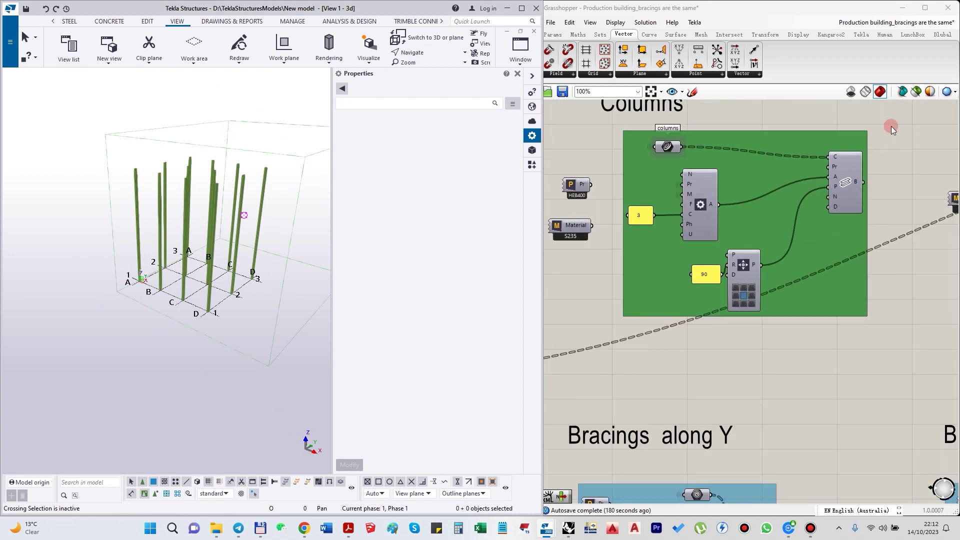
pyautogui.scroll(2, 891, 127)
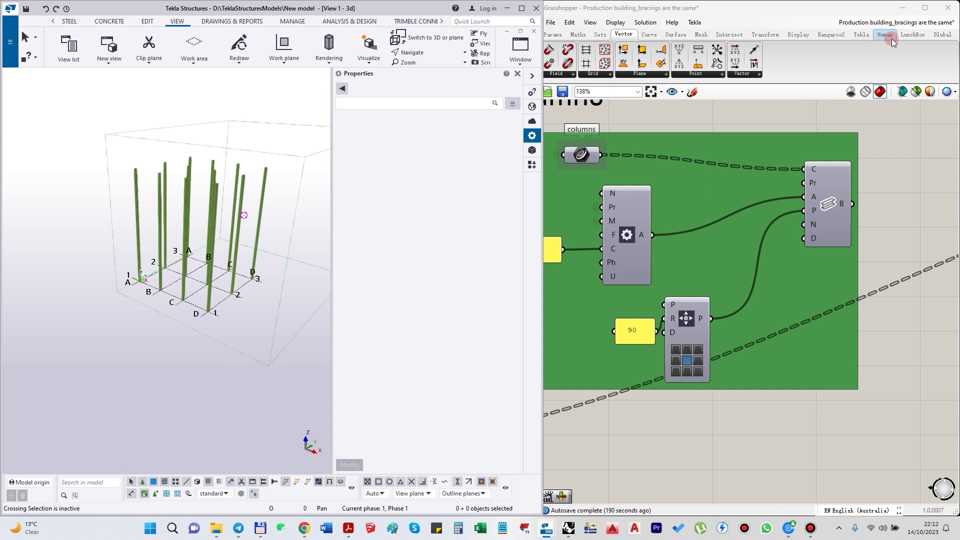
pyautogui.click(866, 37)
pyautogui.click(863, 35)
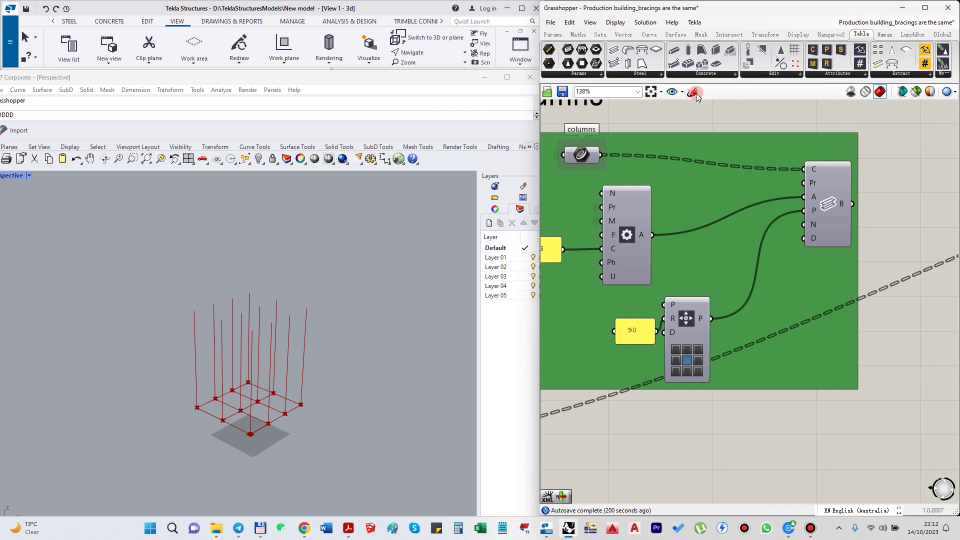
# Place a Tekla Column component from the Steel list right of the Columns group, then minimize Rhino
pyautogui.click(646, 75)
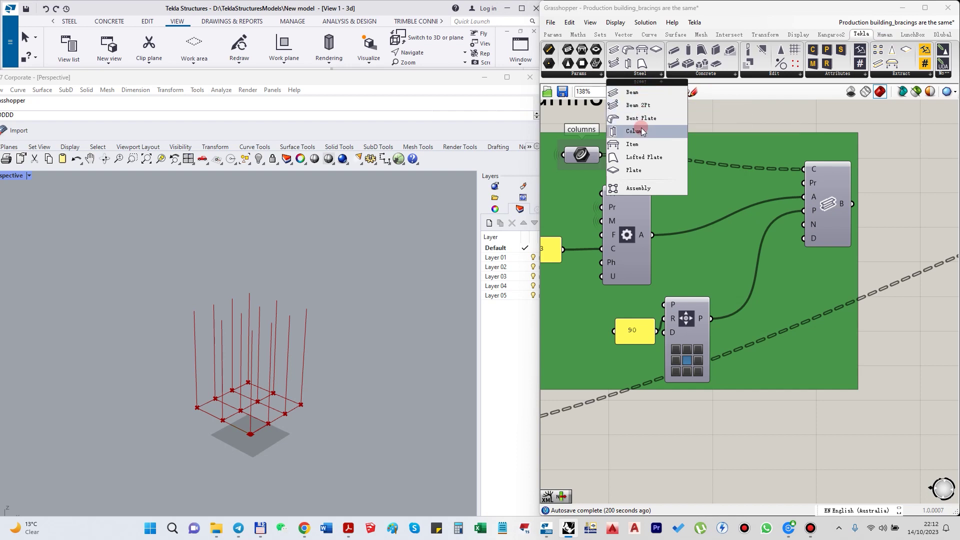
pyautogui.moveTo(643, 131); pyautogui.dragTo(908, 169)
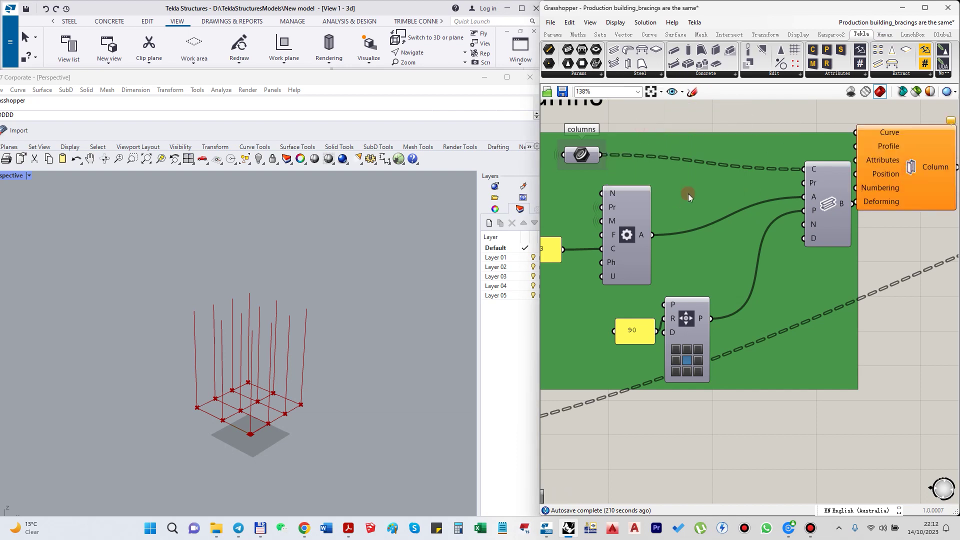
pyautogui.scroll(-3, 688, 193)
pyautogui.scroll(3, 778, 193)
pyautogui.moveTo(795, 198); pyautogui.dragTo(802, 200)
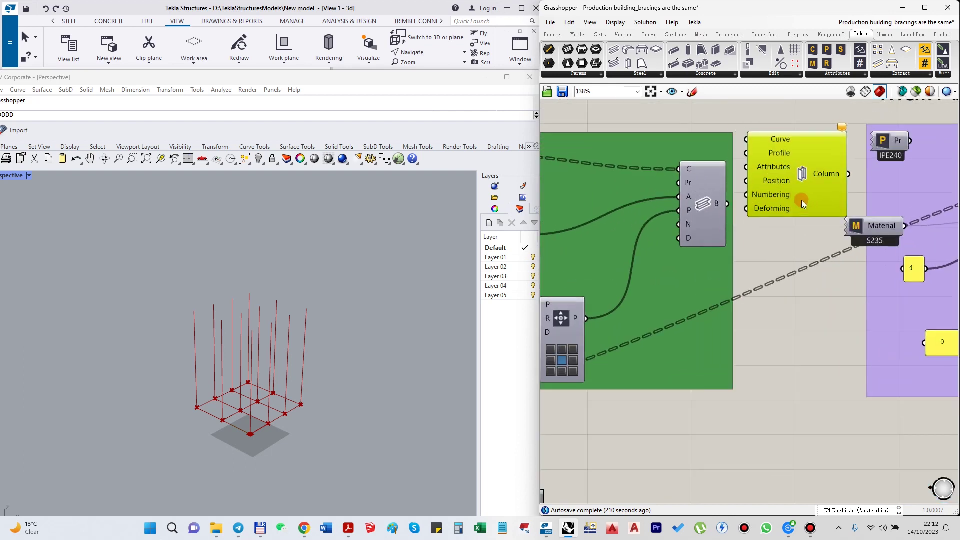
pyautogui.scroll(-3, 802, 200)
pyautogui.scroll(3, 770, 202)
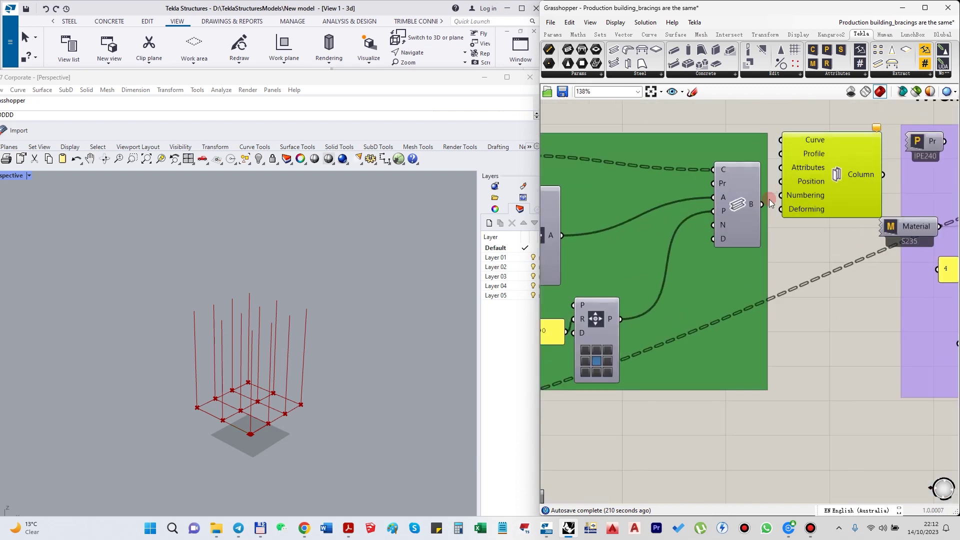
pyautogui.click(484, 78)
pyautogui.scroll(2, 269, 184)
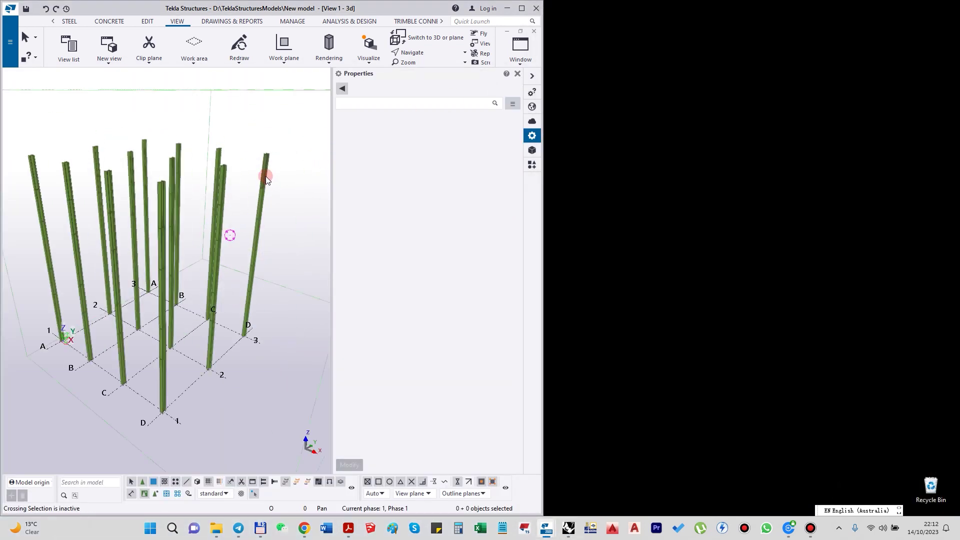
# Inspect the top-storey Tekla column (HEB400, S235, 17000–20000 mm), then reposition Rhino beside Tekla
pyautogui.click(266, 176)
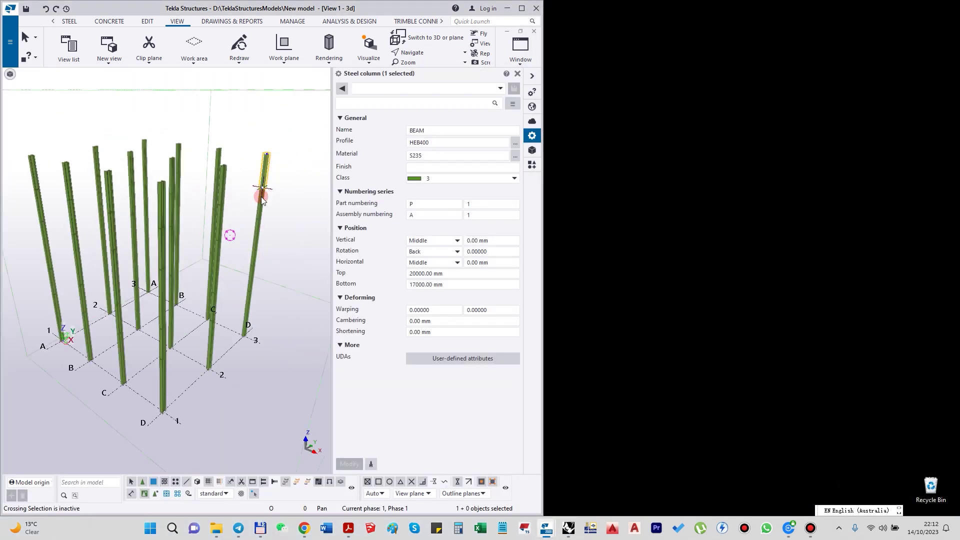
pyautogui.scroll(1, 274, 212)
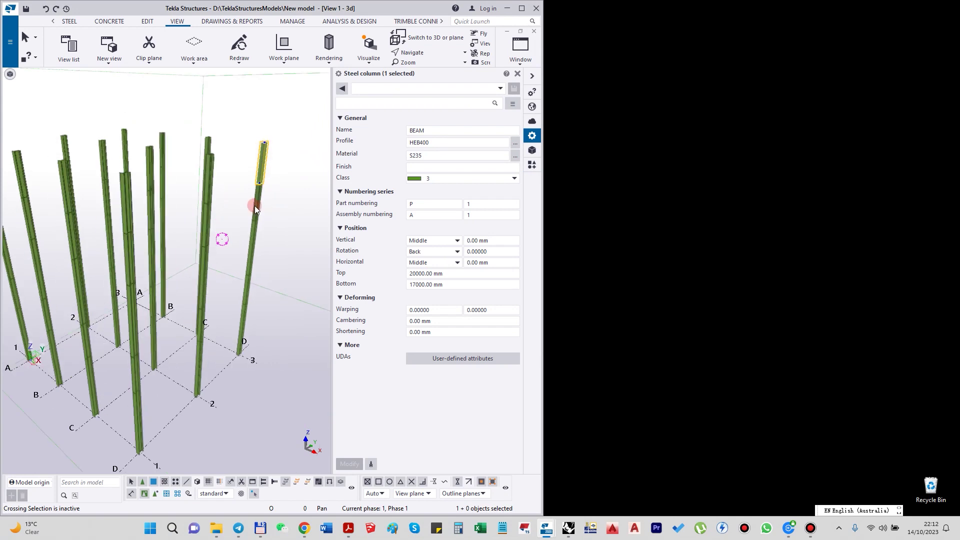
pyautogui.click(346, 74)
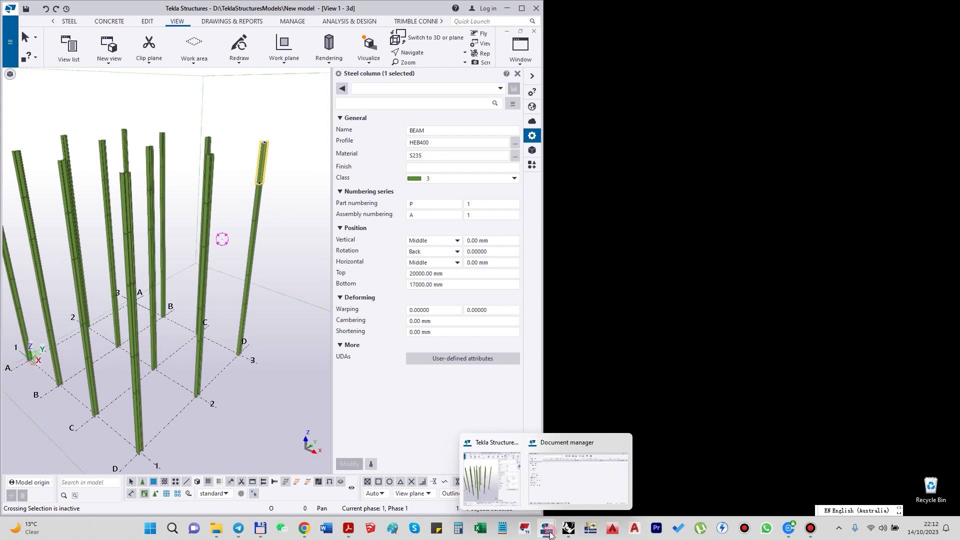
pyautogui.click(568, 528)
pyautogui.moveTo(440, 79); pyautogui.dragTo(392, 513)
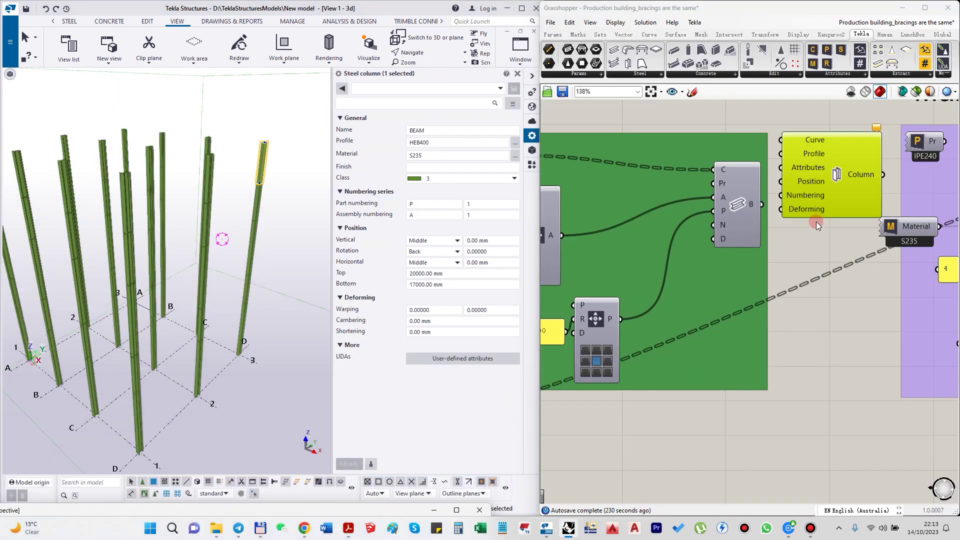
# Move the unused Column component above the Columns group
pyautogui.scroll(-2, 817, 225)
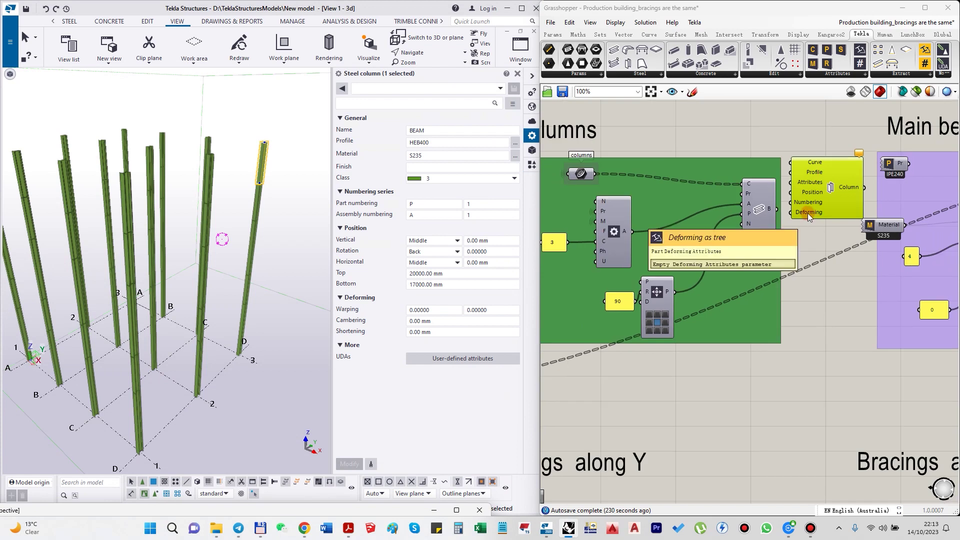
pyautogui.scroll(-1, 780, 178)
pyautogui.scroll(1, 759, 163)
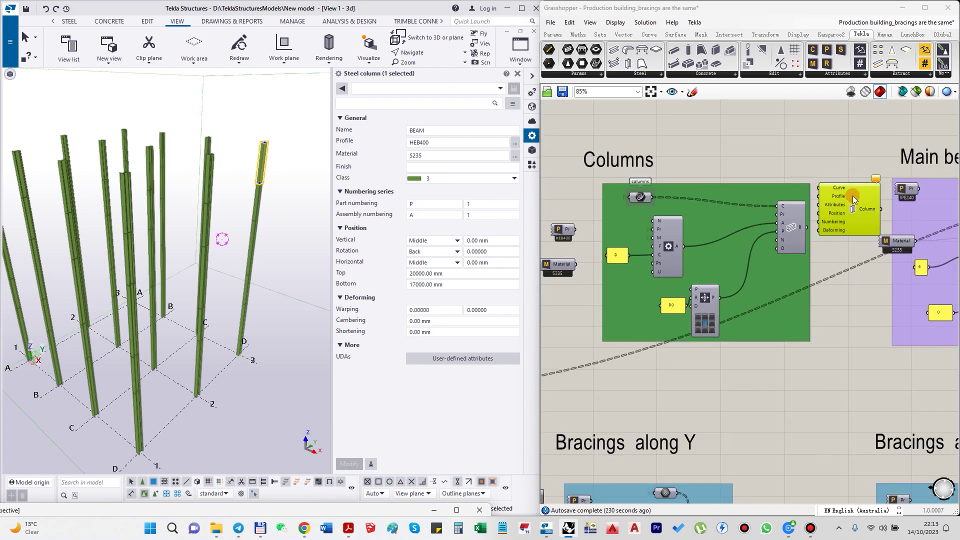
pyautogui.moveTo(845, 210); pyautogui.dragTo(783, 120)
# Place the HEB400 profile inside the Columns group next to Part Attributes
pyautogui.click(640, 205)
pyautogui.click(640, 205)
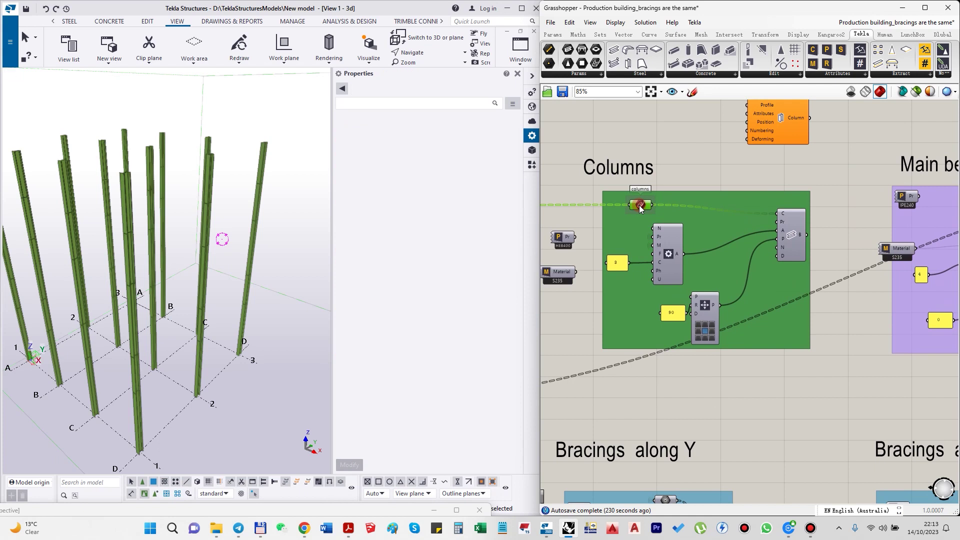
pyautogui.scroll(3, 795, 225)
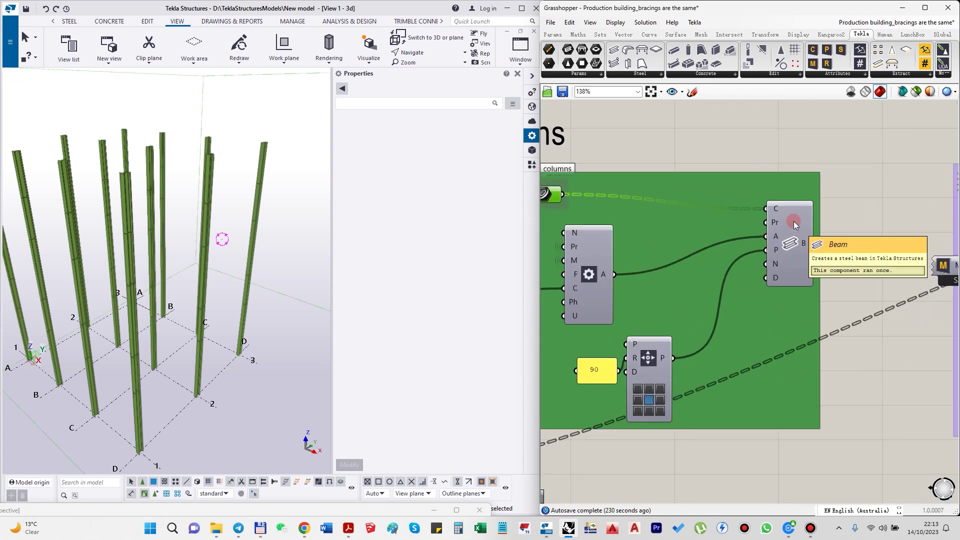
pyautogui.scroll(-2, 786, 217)
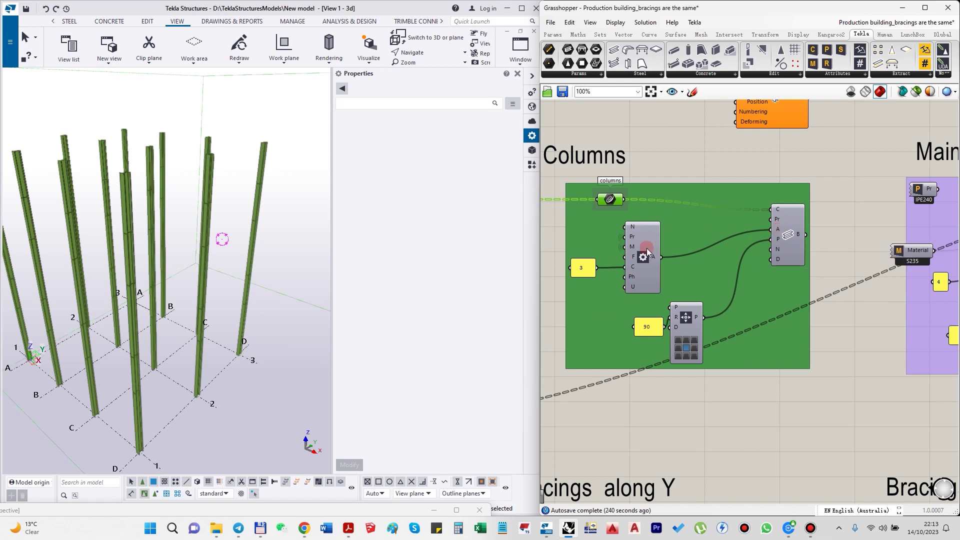
pyautogui.scroll(-2, 740, 230)
pyautogui.scroll(3, 575, 273)
pyautogui.moveTo(559, 216); pyautogui.dragTo(634, 216)
pyautogui.click(699, 221)
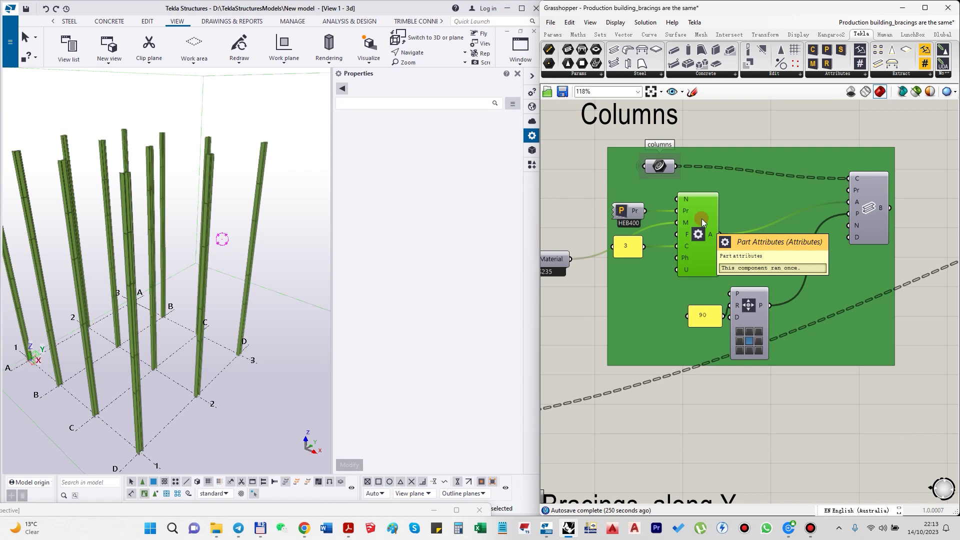
# Position the S235 material component beside the HEB400 profile
pyautogui.click(838, 74)
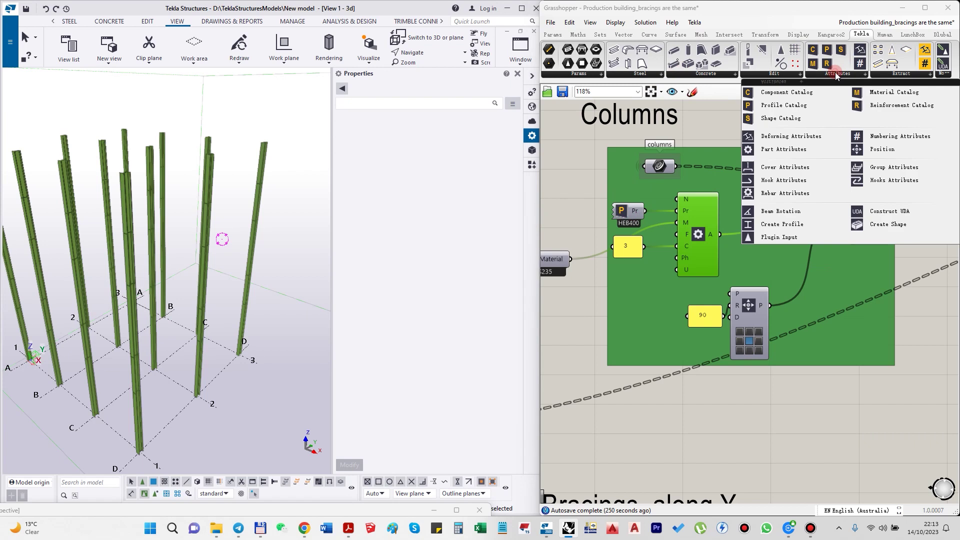
pyautogui.click(702, 194)
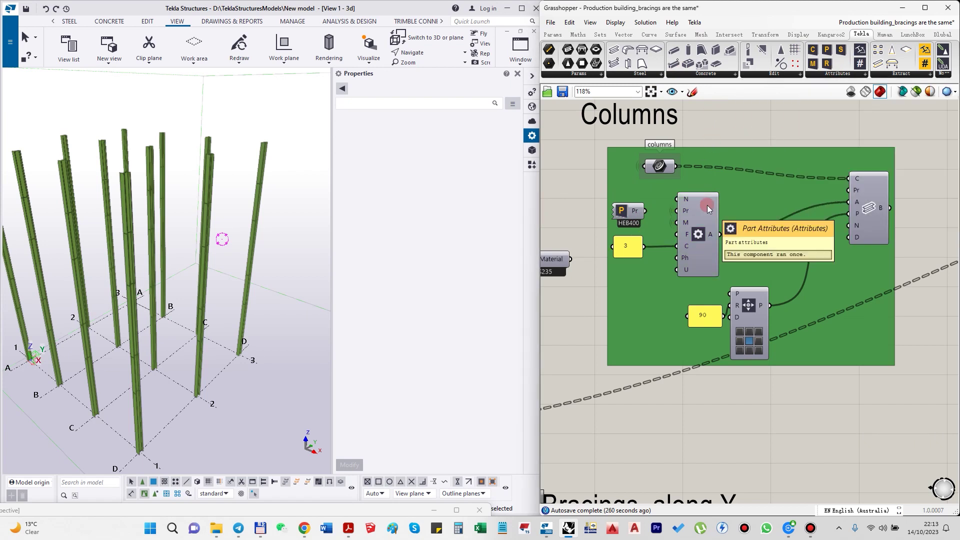
pyautogui.doubleClick(575, 305)
pyautogui.write('Part')
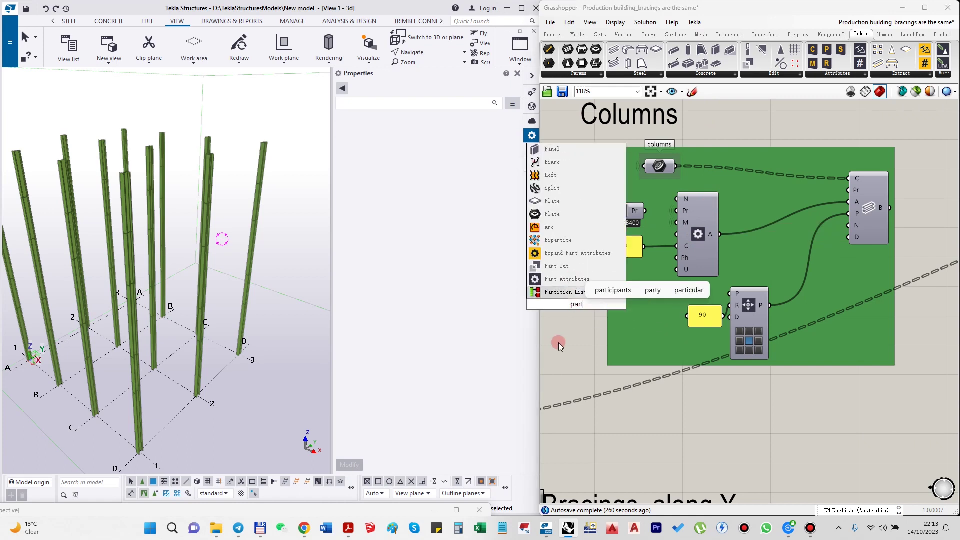
pyautogui.moveTo(554, 268); pyautogui.dragTo(609, 192)
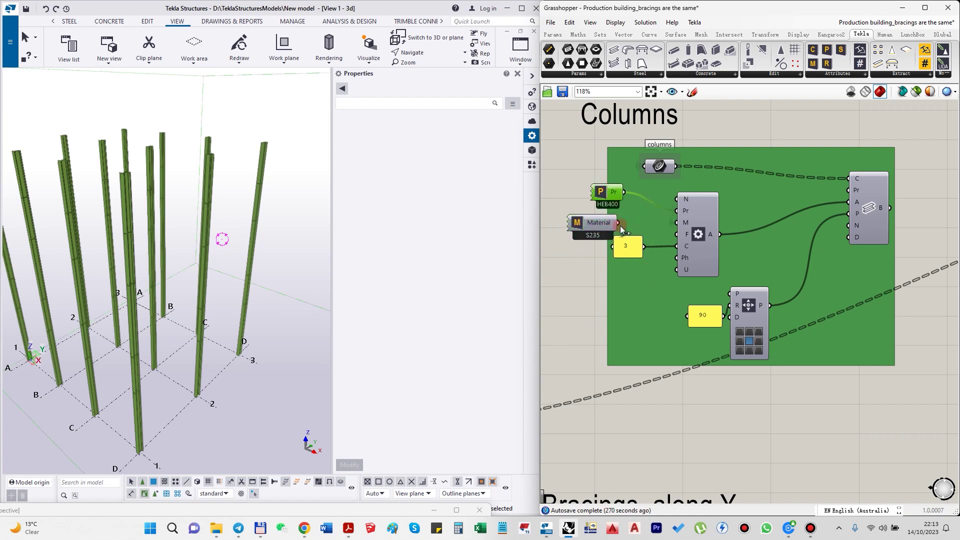
pyautogui.scroll(3, 608, 192)
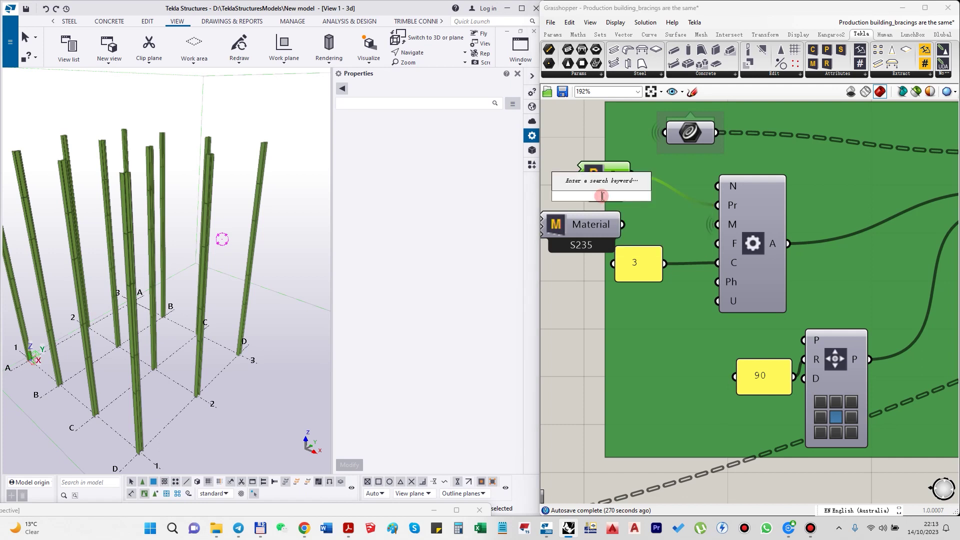
# Change the profile value from HEB400 to HEB500
pyautogui.doubleClick(596, 170)
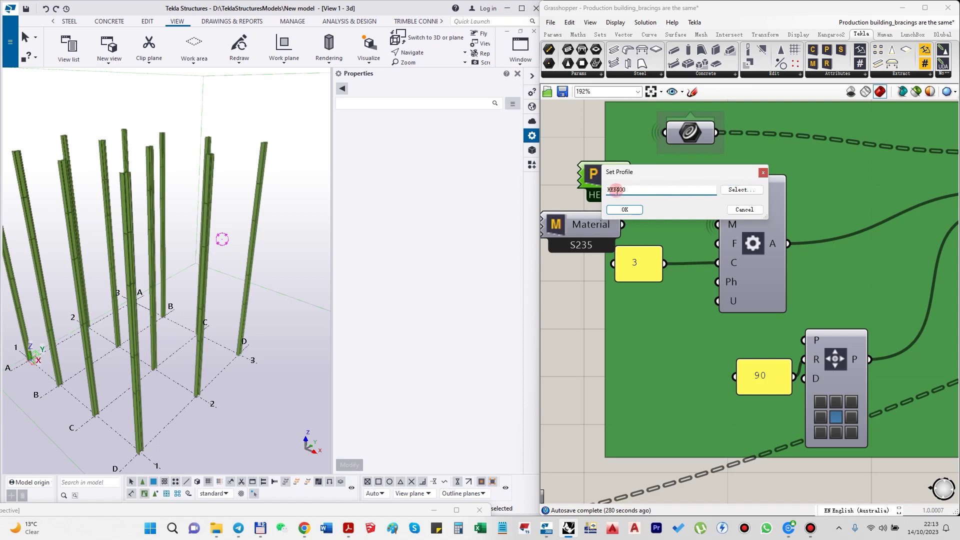
pyautogui.press('BackSpace')
pyautogui.write('5')
pyautogui.click(625, 209)
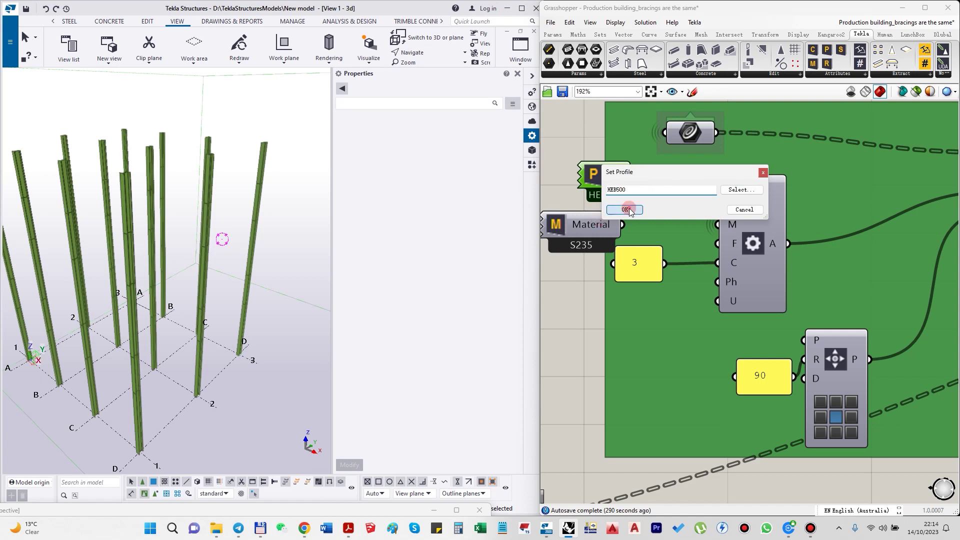
pyautogui.scroll(5, 203, 261)
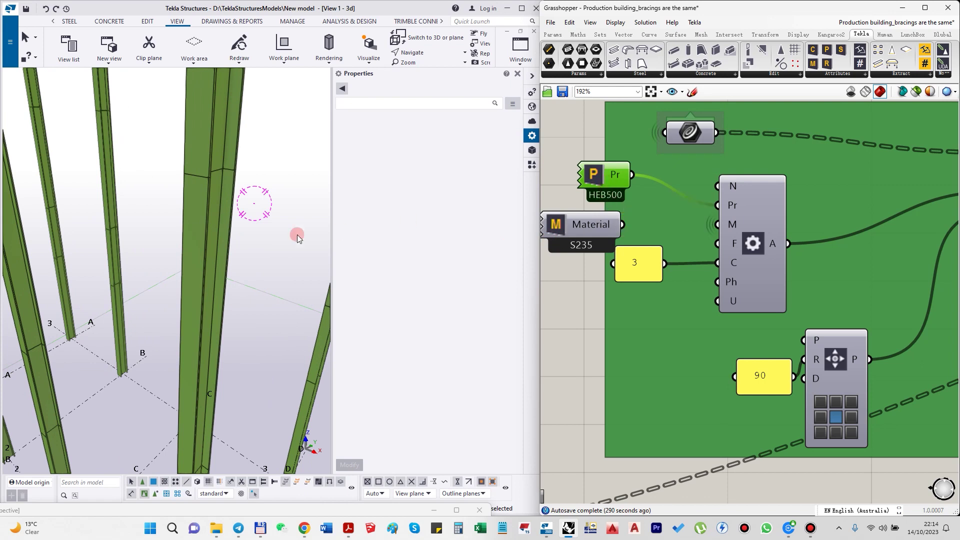
pyautogui.scroll(-5, 167, 234)
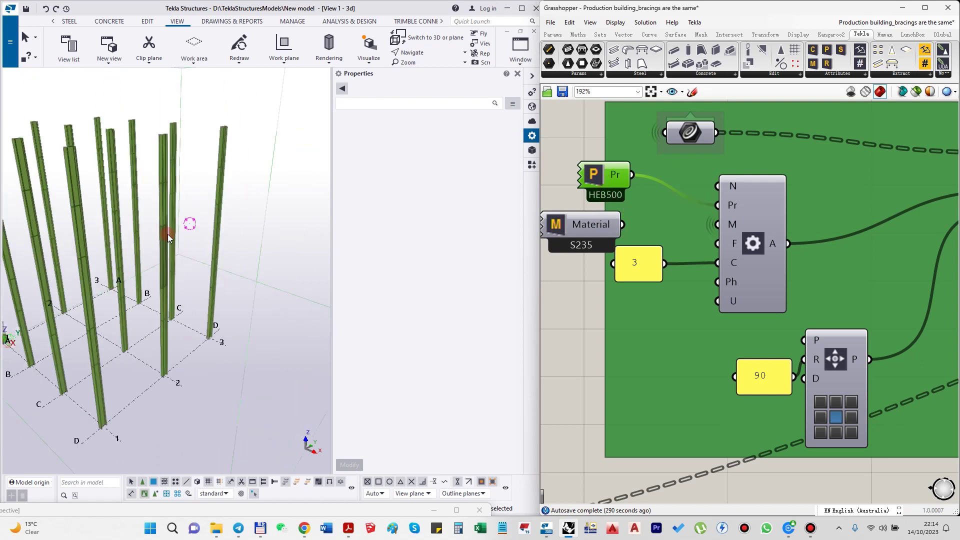
# Change the material value from S235 to S255 as a trial
pyautogui.click(576, 234)
pyautogui.doubleClick(577, 231)
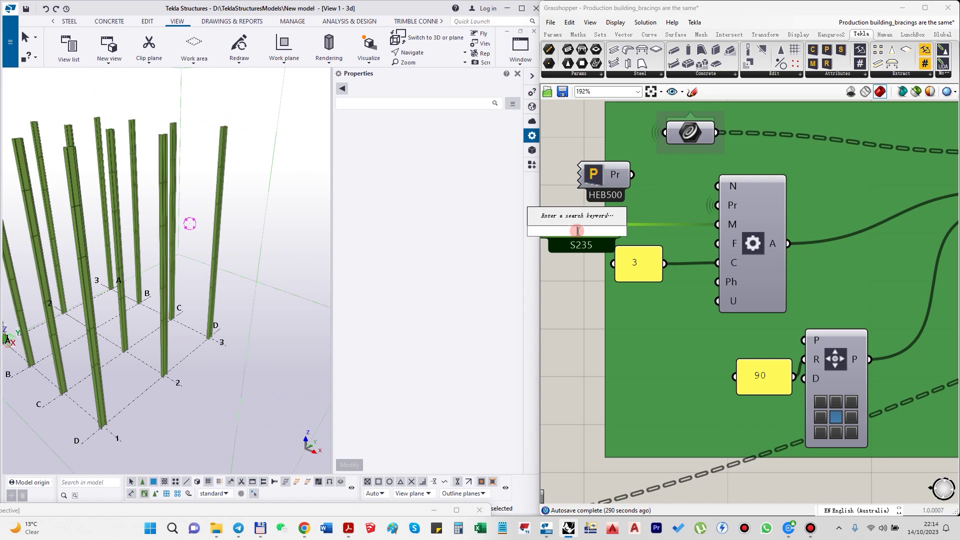
pyautogui.click(561, 257)
pyautogui.doubleClick(551, 226)
pyautogui.click(572, 252)
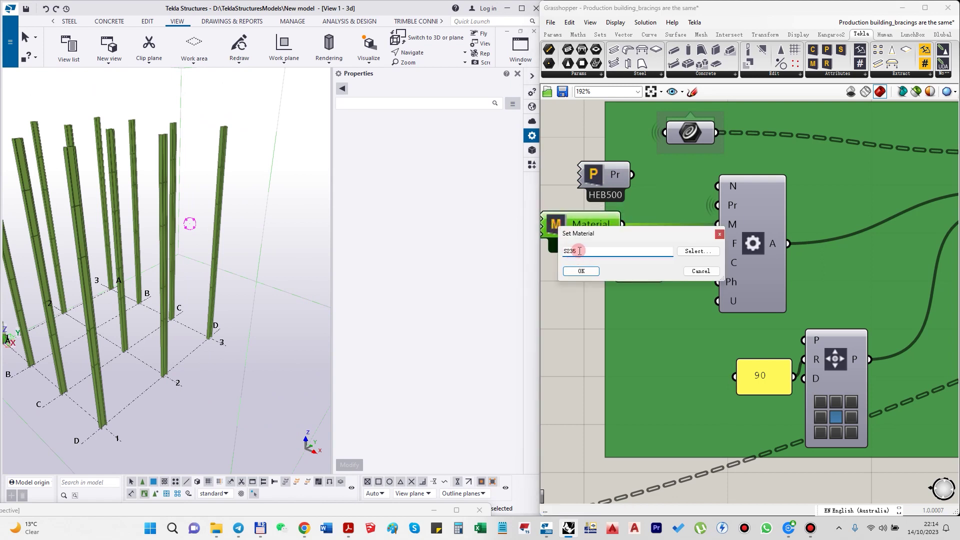
pyautogui.write('5')
pyautogui.click(590, 271)
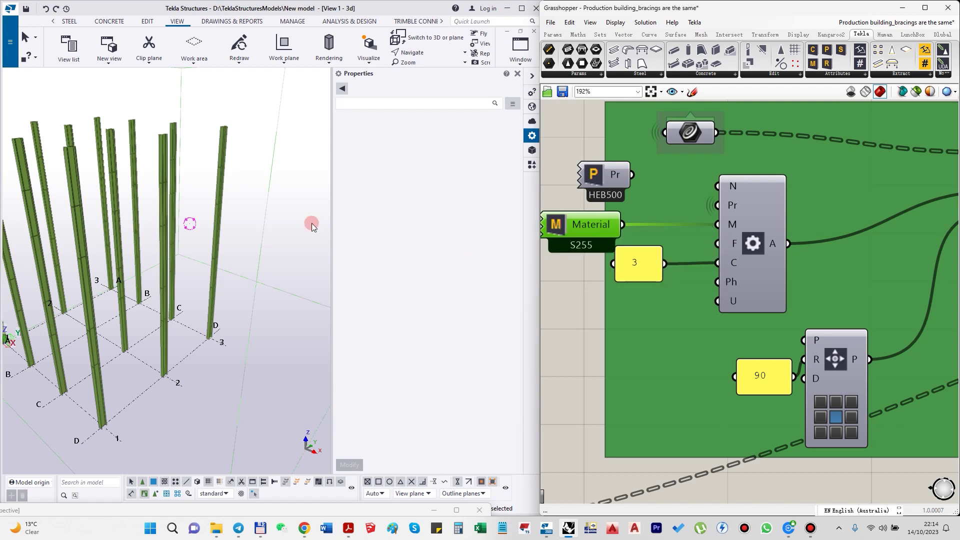
# Select a Tekla column and check its properties show profile HEB500
pyautogui.click(221, 186)
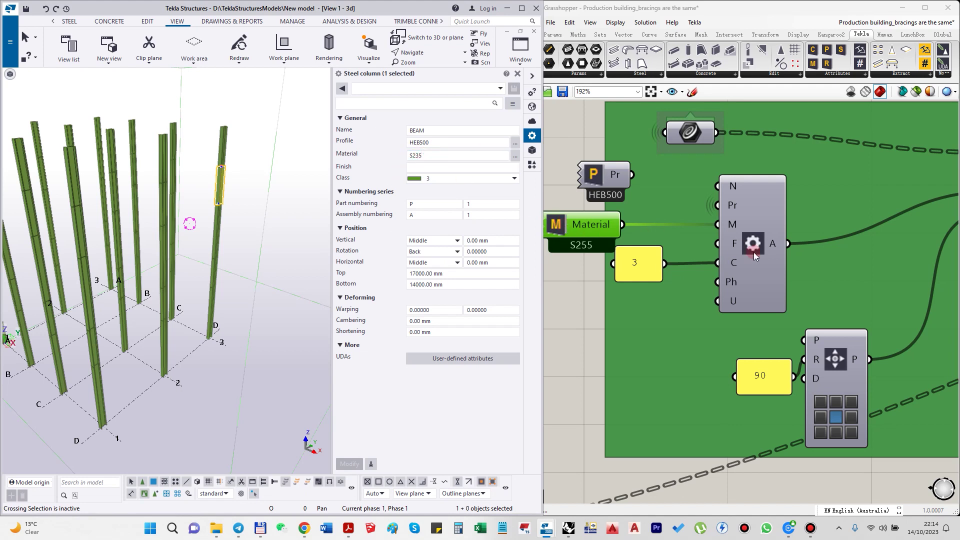
pyautogui.scroll(-6, 770, 256)
pyautogui.scroll(2, 790, 260)
pyautogui.scroll(5, 798, 259)
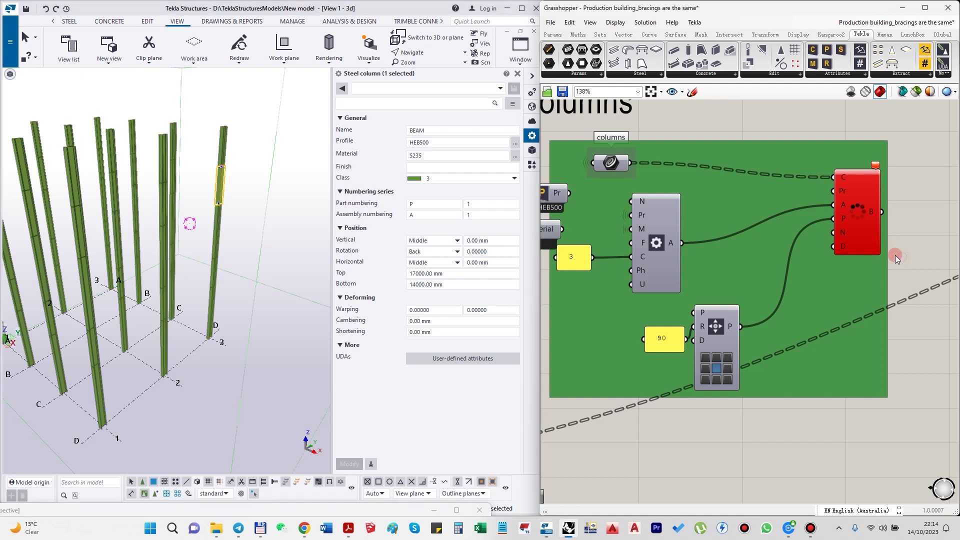
pyautogui.scroll(-2, 878, 250)
pyautogui.scroll(4, 634, 247)
# Set the material value back to S235
pyautogui.doubleClick(608, 228)
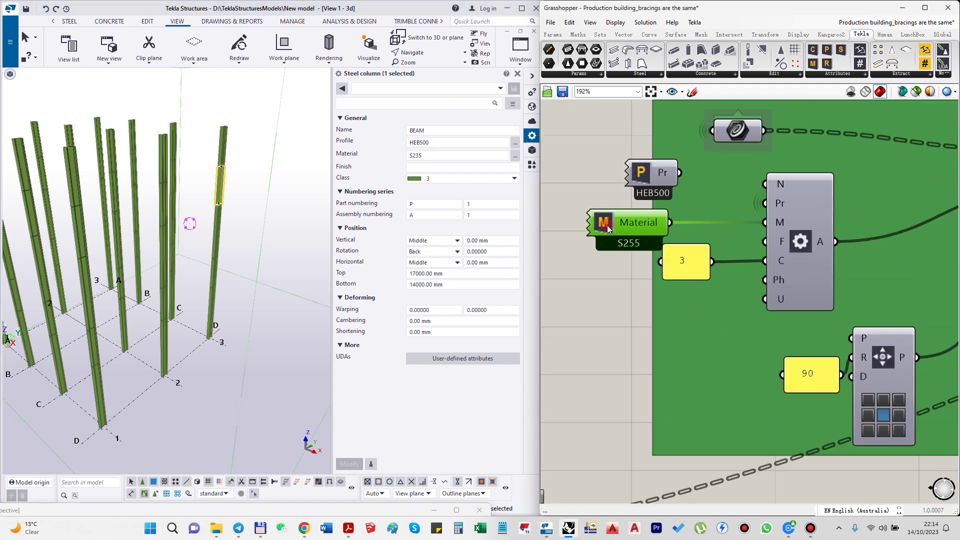
pyautogui.click(618, 254)
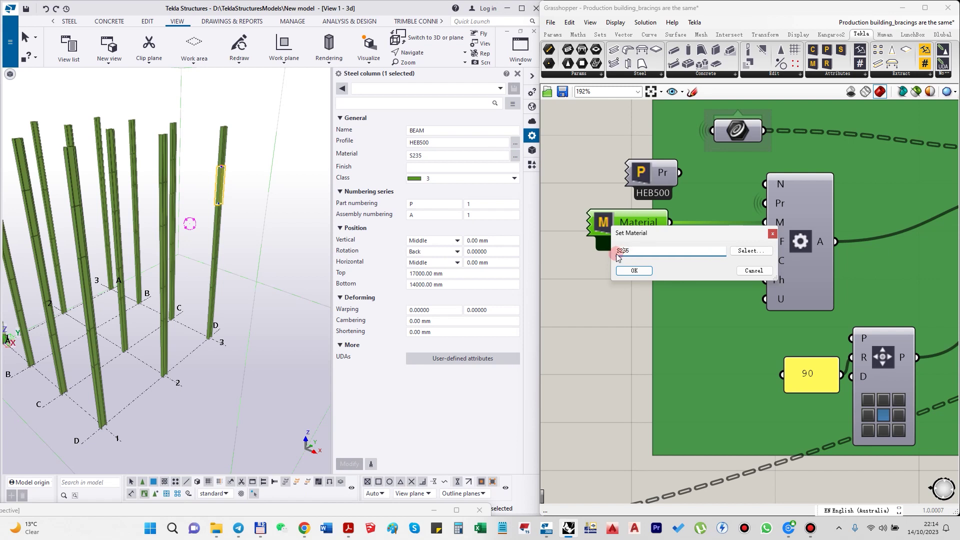
pyautogui.write('3')
pyautogui.click(622, 272)
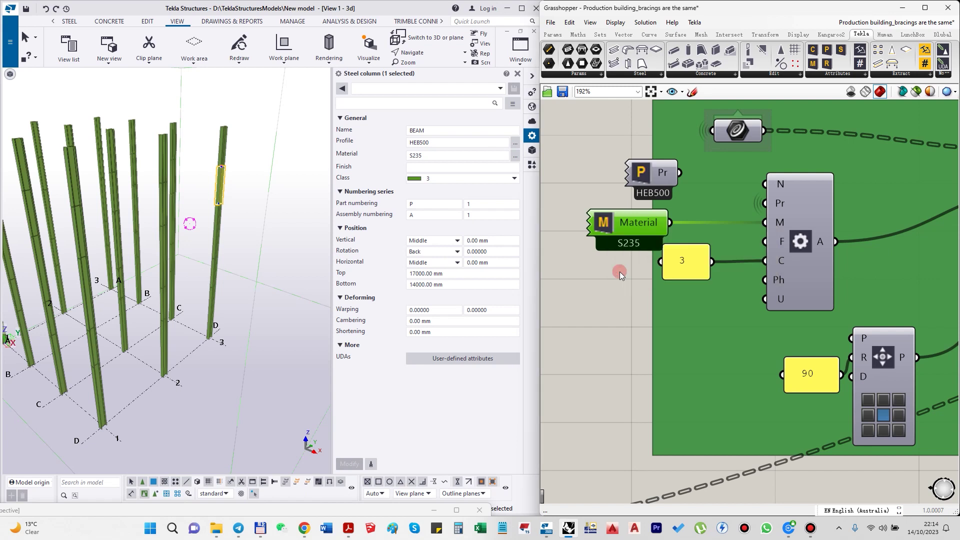
pyautogui.click(594, 275)
pyautogui.scroll(-5, 593, 260)
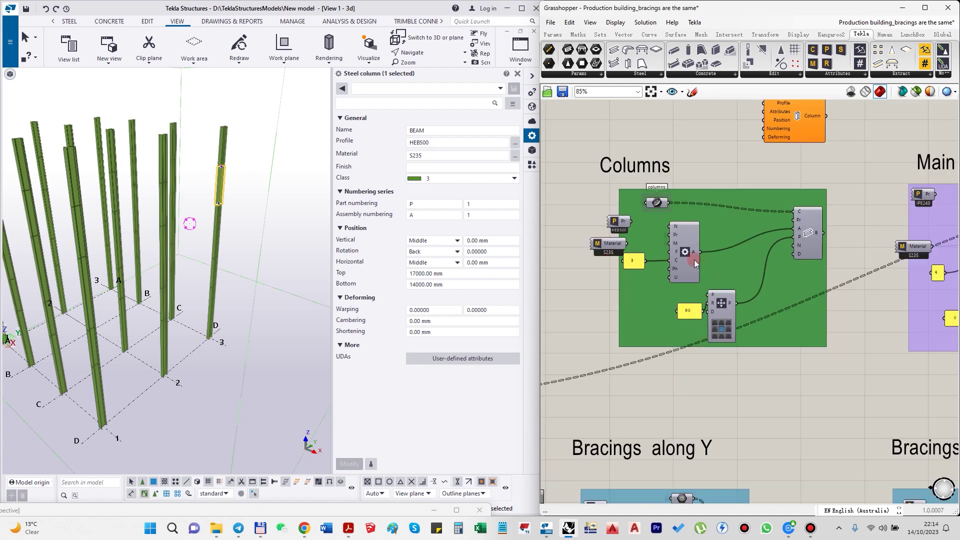
# Reopen the material value and leave it unchanged at S235
pyautogui.scroll(4, 619, 245)
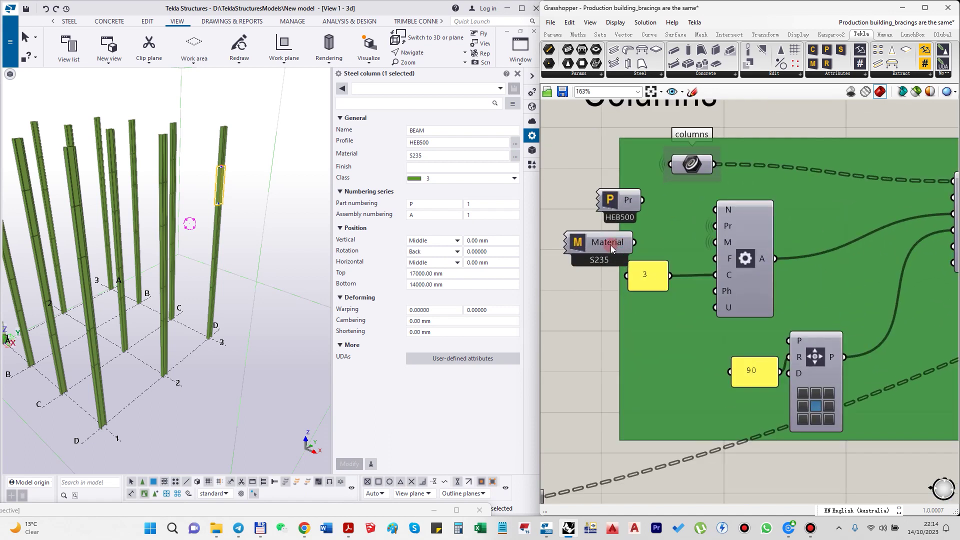
pyautogui.doubleClick(575, 246)
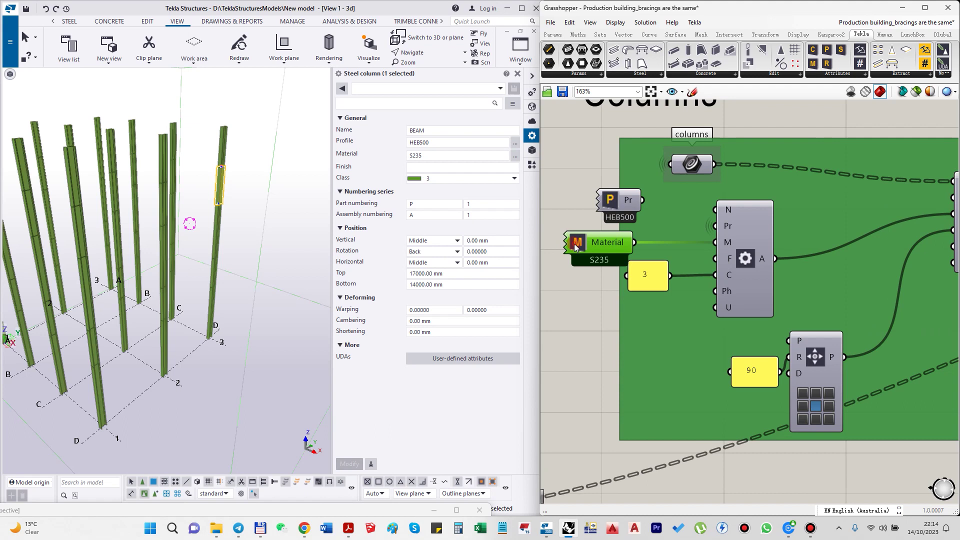
pyautogui.doubleClick(589, 269)
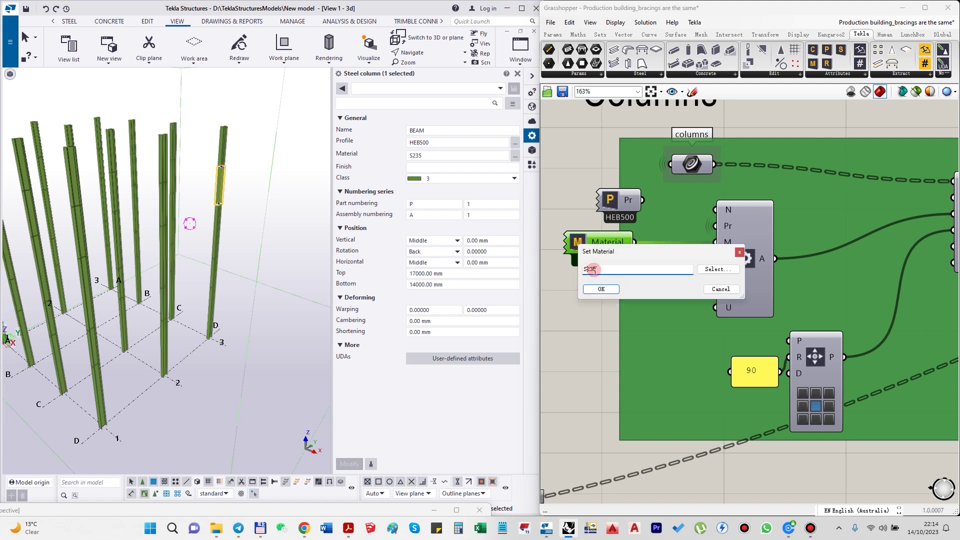
pyautogui.click(601, 289)
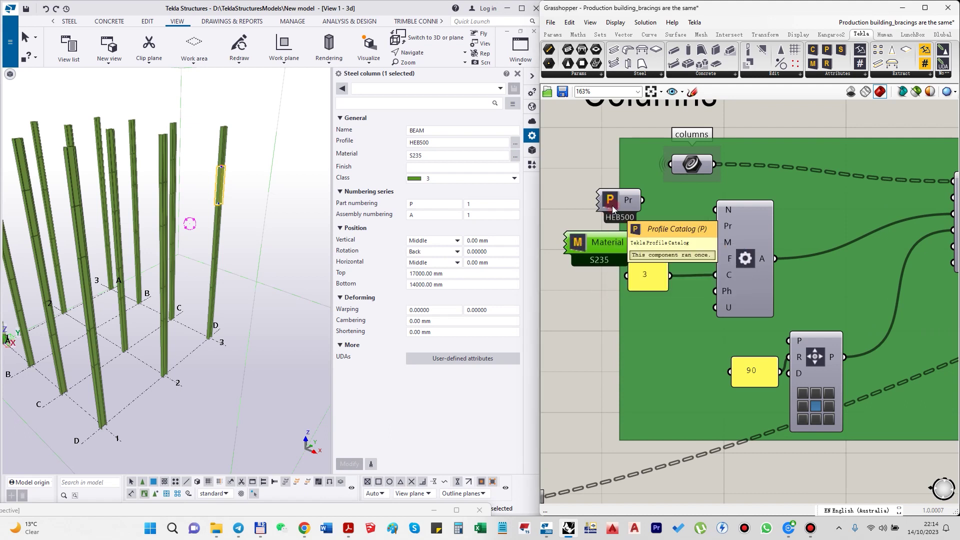
pyautogui.scroll(-3, 612, 205)
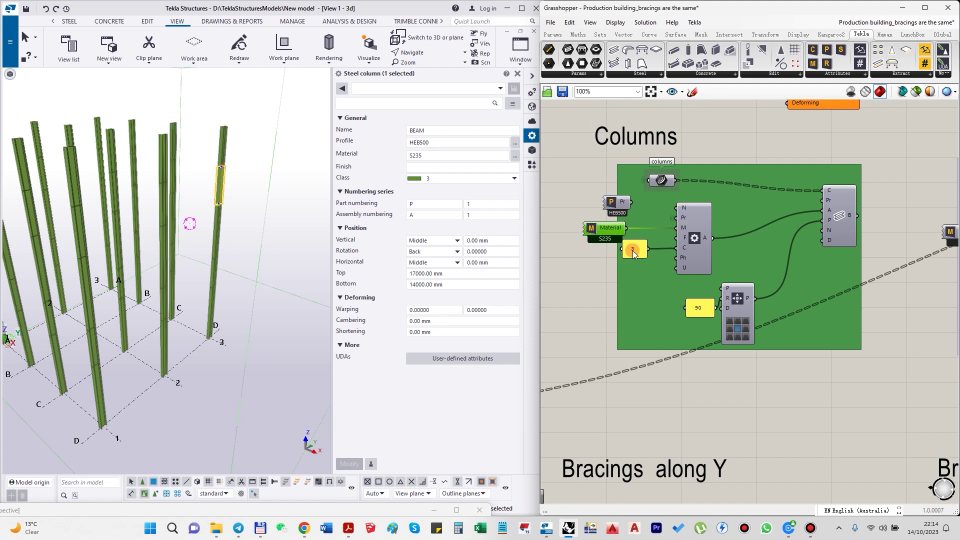
# Confirm the Class input value 3 and move the 90 panel beside the position component's R input
pyautogui.click(681, 253)
pyautogui.moveTo(683, 251)
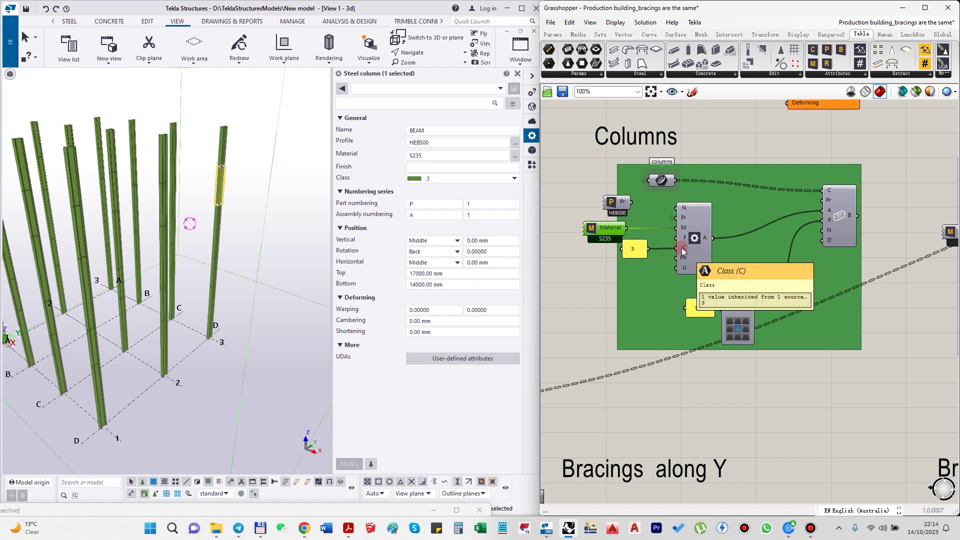
pyautogui.scroll(3, 650, 249)
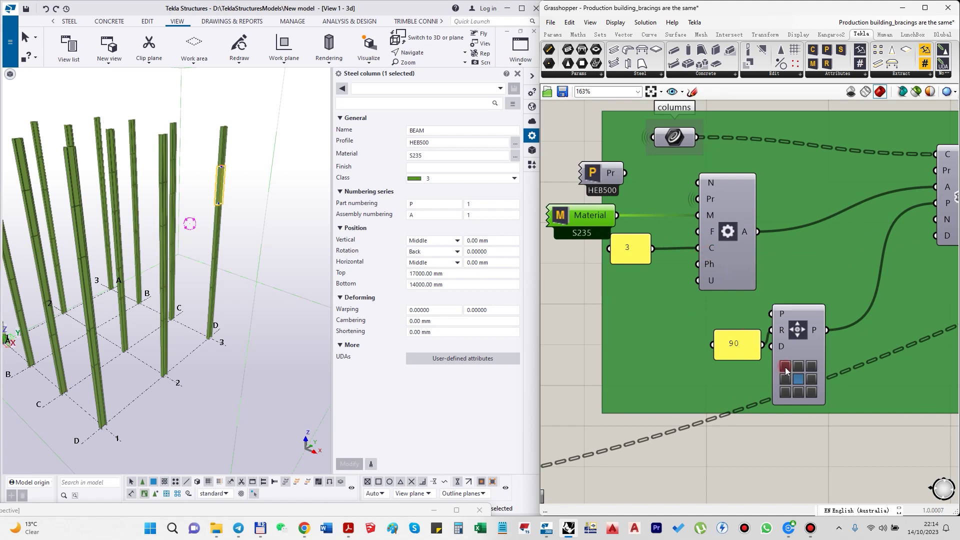
pyautogui.moveTo(734, 341); pyautogui.dragTo(724, 323)
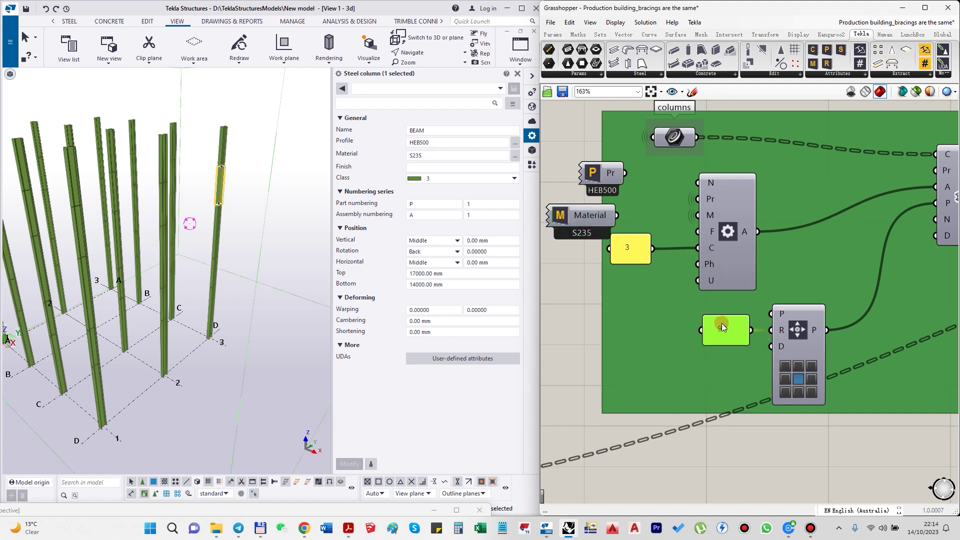
pyautogui.scroll(-3, 721, 323)
pyautogui.scroll(3, 718, 320)
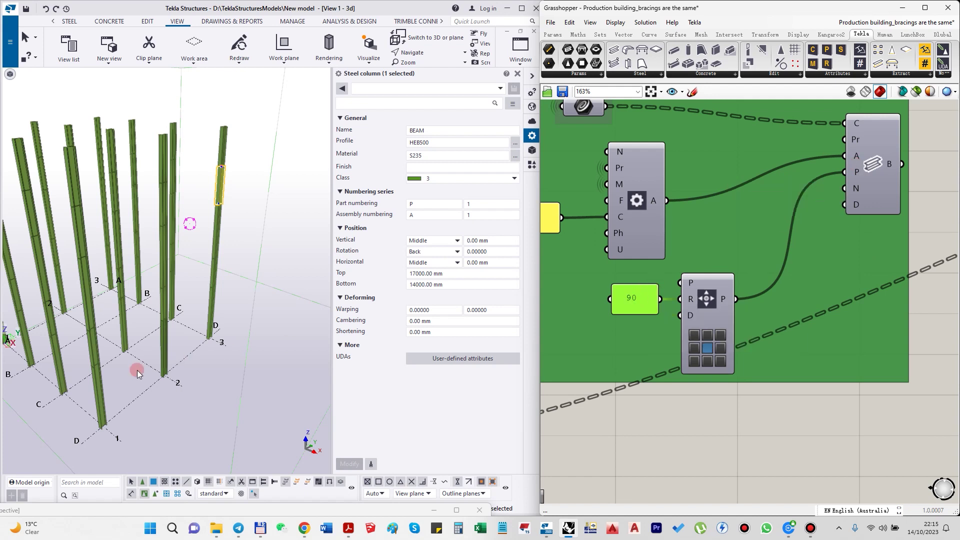
pyautogui.scroll(3, 174, 392)
# Change the rotation panel value from 90 to 0
pyautogui.doubleClick(633, 297)
pyautogui.click(617, 297)
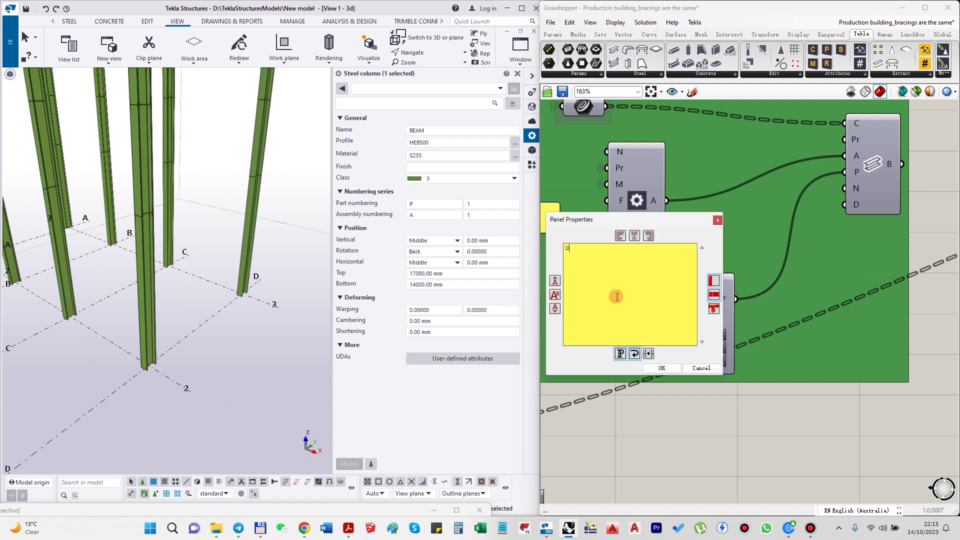
pyautogui.click(662, 368)
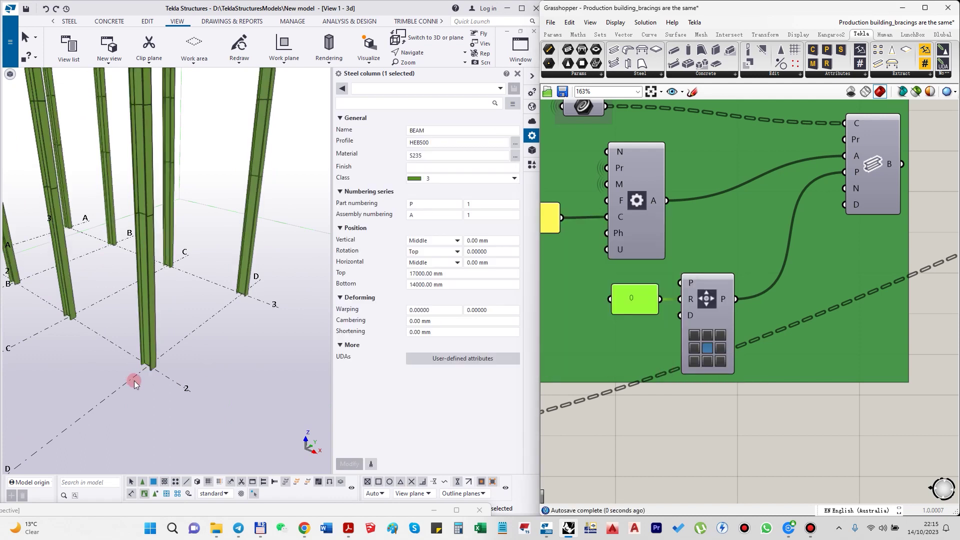
# Try the top-left position anchor, then return it to the centre cell
pyautogui.click(693, 335)
pyautogui.click(705, 336)
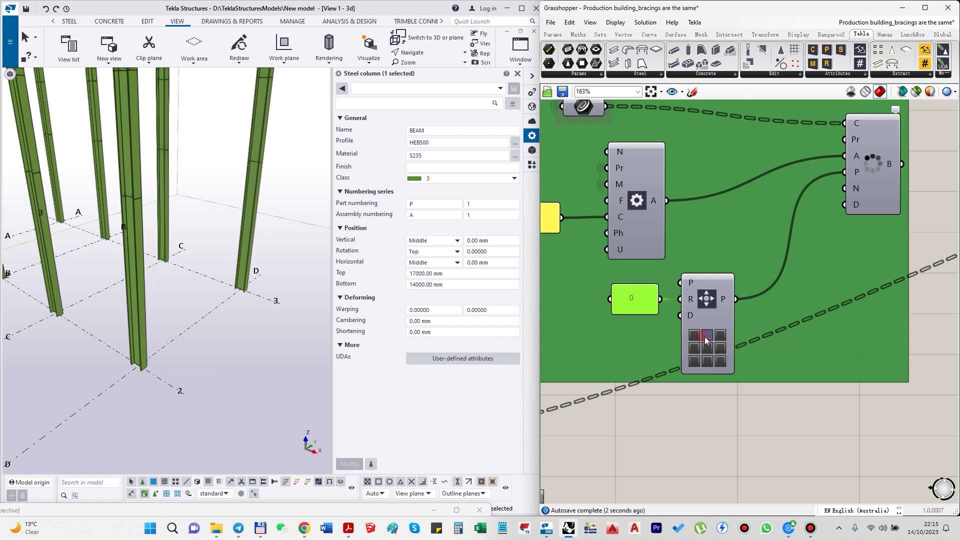
pyautogui.click(695, 334)
pyautogui.click(695, 348)
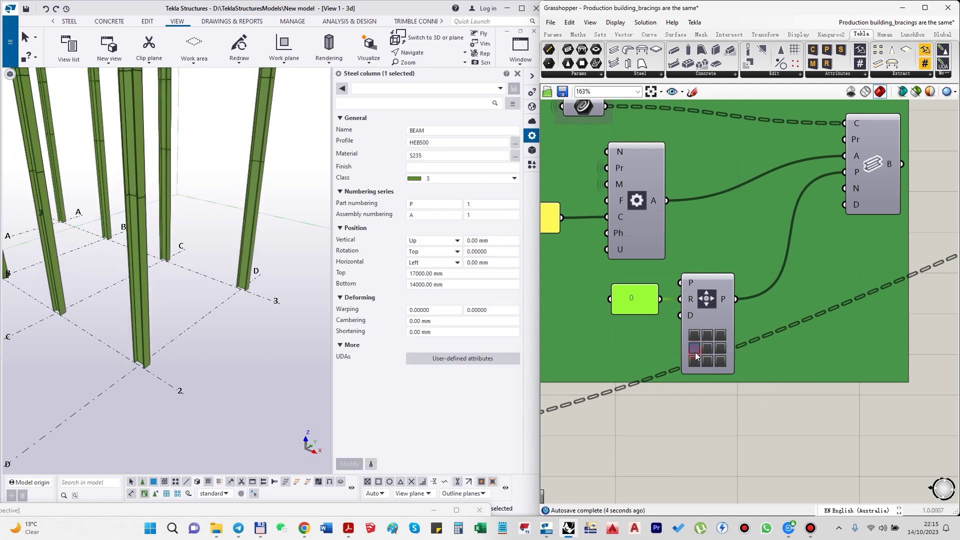
pyautogui.click(707, 348)
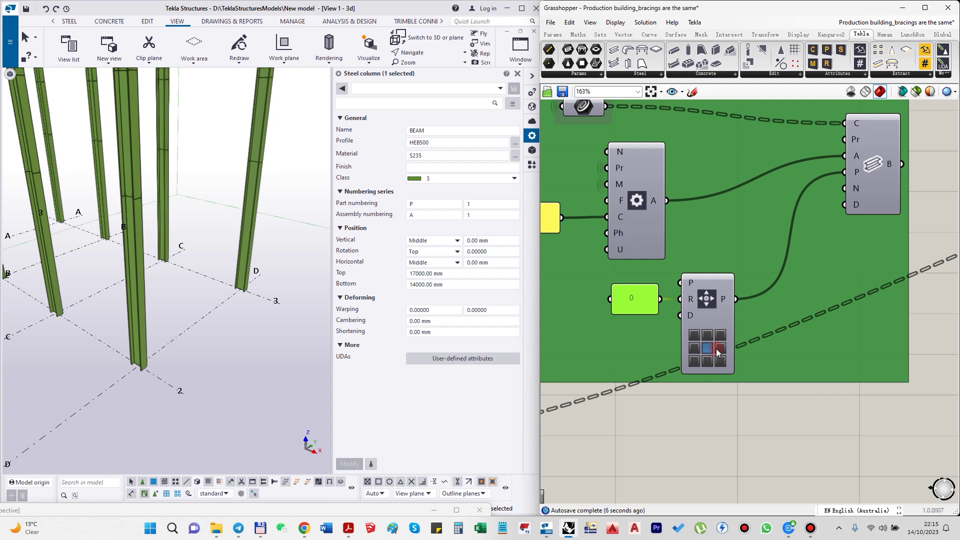
# Check a Tekla column, test the top-middle anchor, then reset to centre: Top rotation, Middle positions
pyautogui.click(369, 346)
pyautogui.scroll(2, 137, 370)
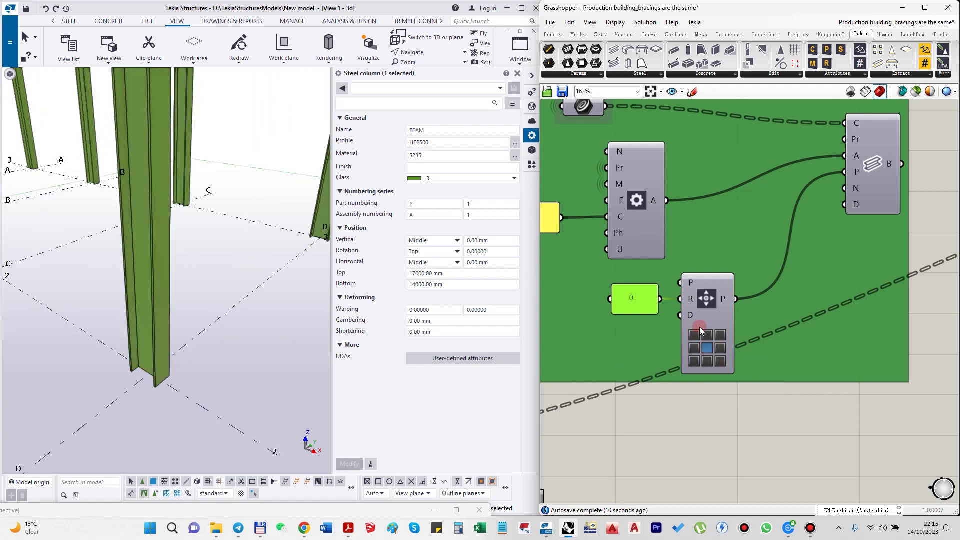
pyautogui.scroll(-3, 263, 268)
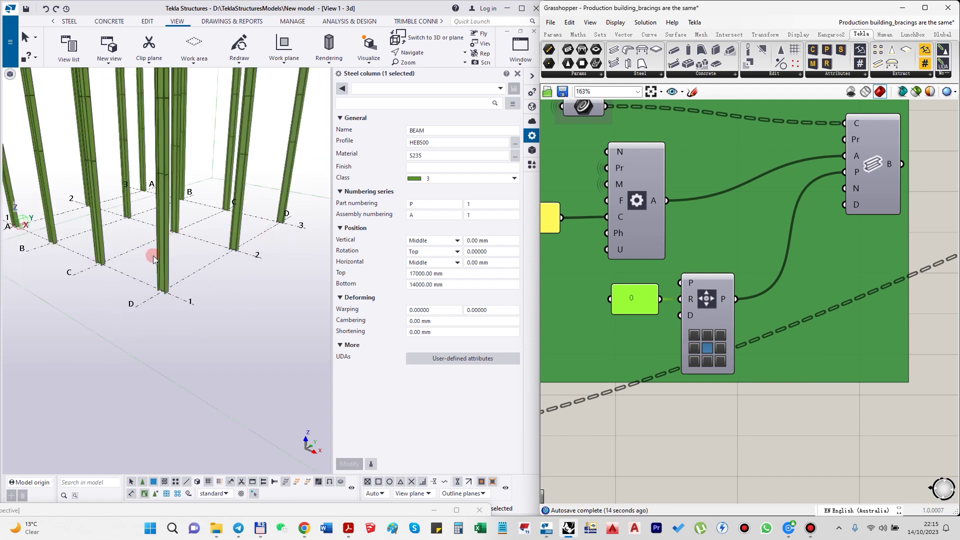
pyautogui.scroll(1, 153, 256)
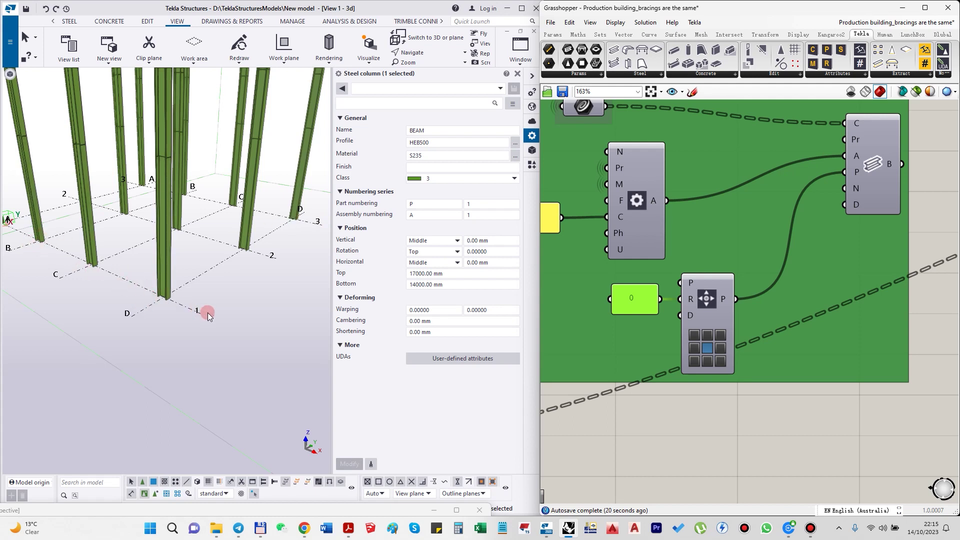
pyautogui.scroll(5, 178, 274)
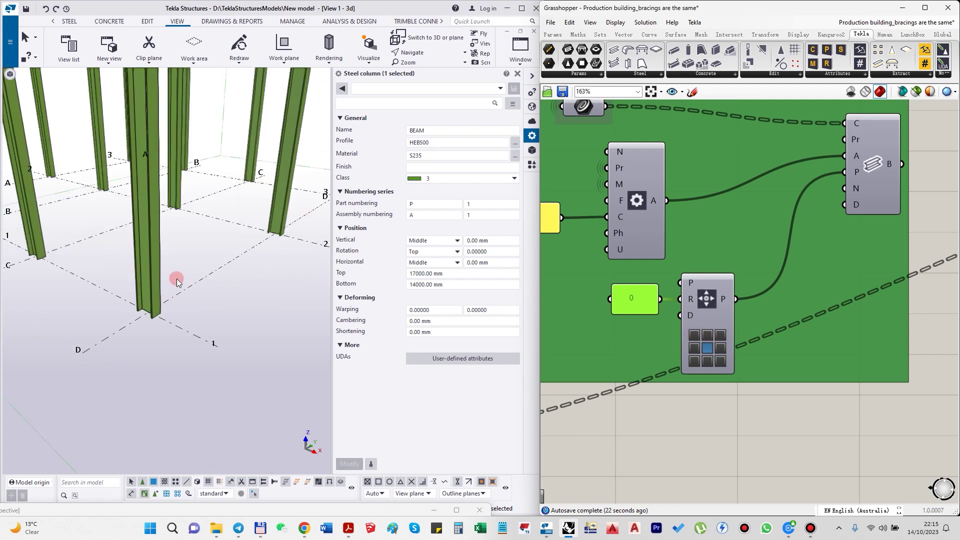
pyautogui.click(712, 333)
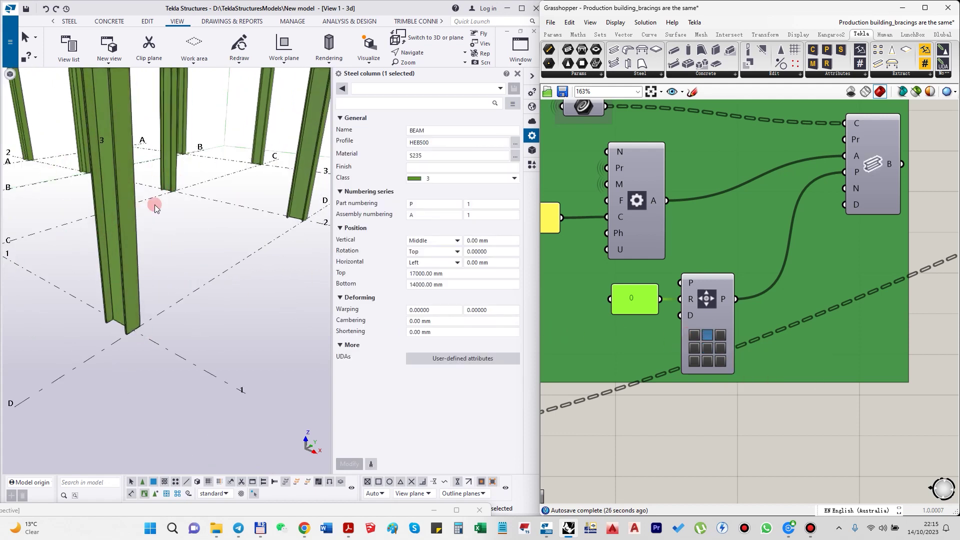
pyautogui.click(708, 349)
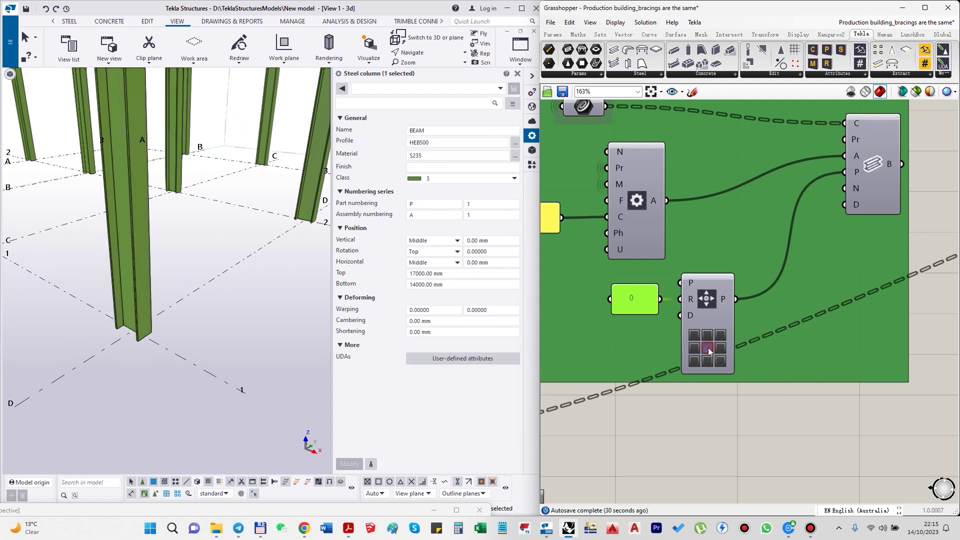
pyautogui.keyDown('ctrl'); pyautogui.moveTo(217, 266); pyautogui.dragTo(214, 321, button='middle'); pyautogui.keyUp('ctrl')
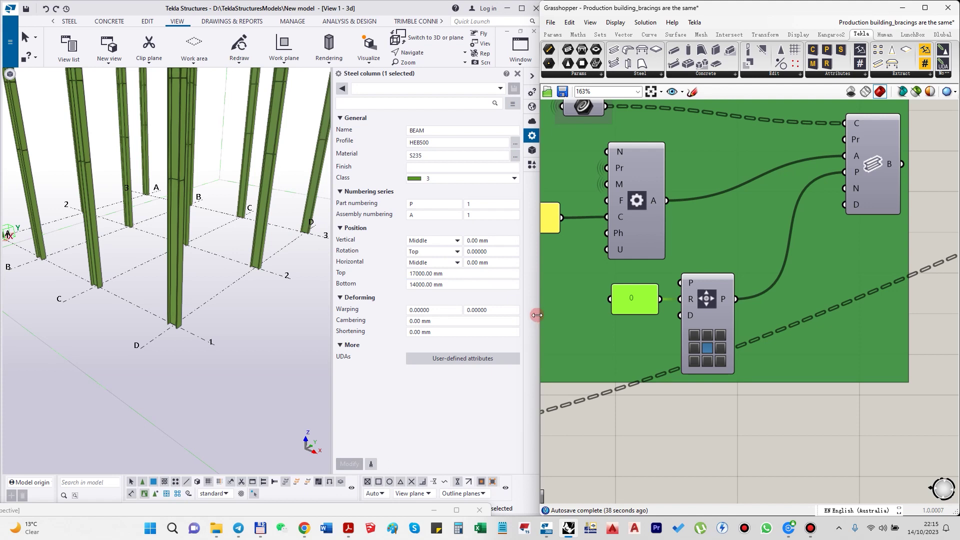
pyautogui.scroll(-3, 733, 335)
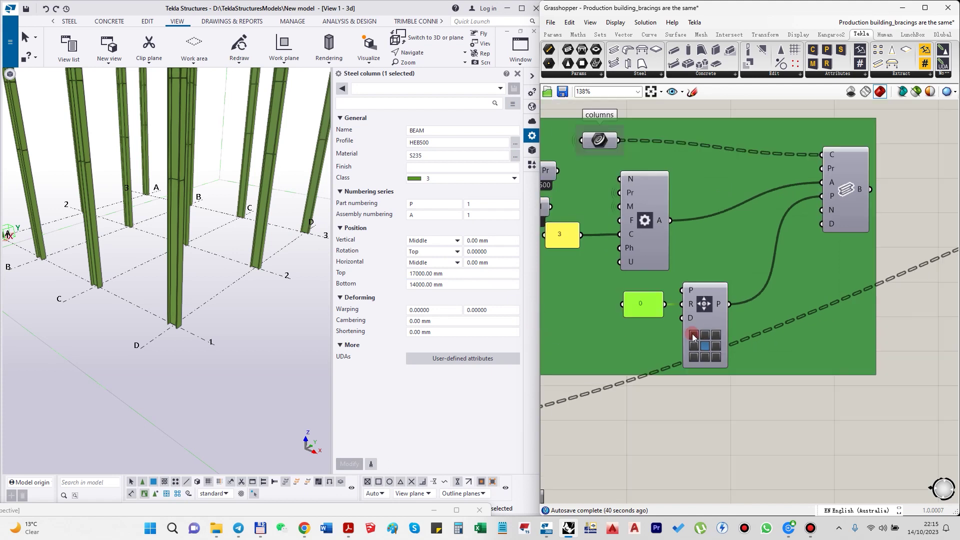
pyautogui.scroll(3, 799, 223)
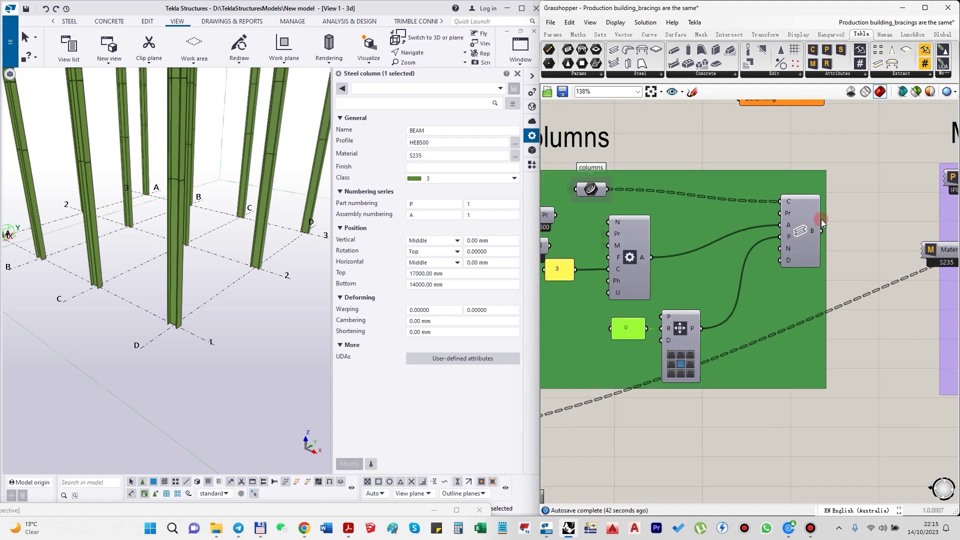
pyautogui.scroll(-4, 795, 227)
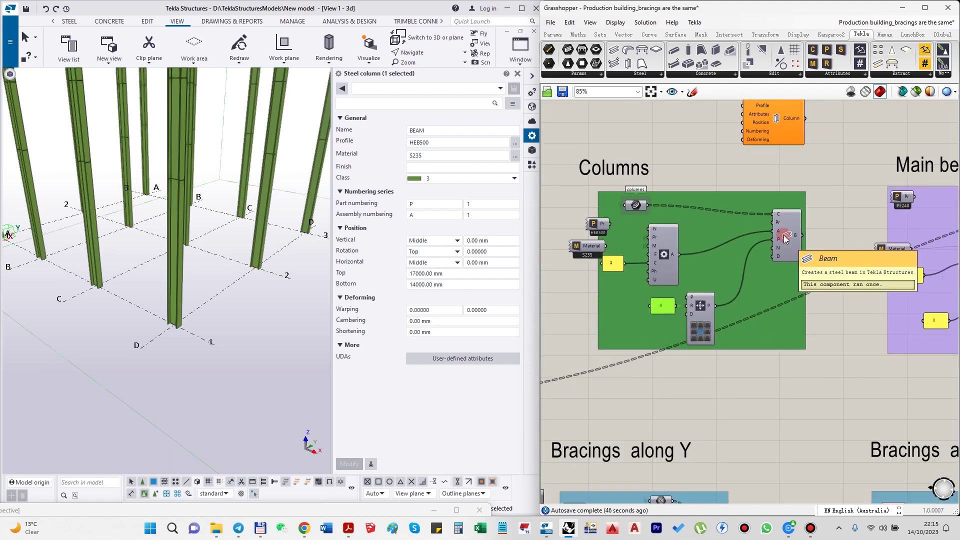
pyautogui.scroll(-4, 784, 239)
pyautogui.scroll(2, 805, 229)
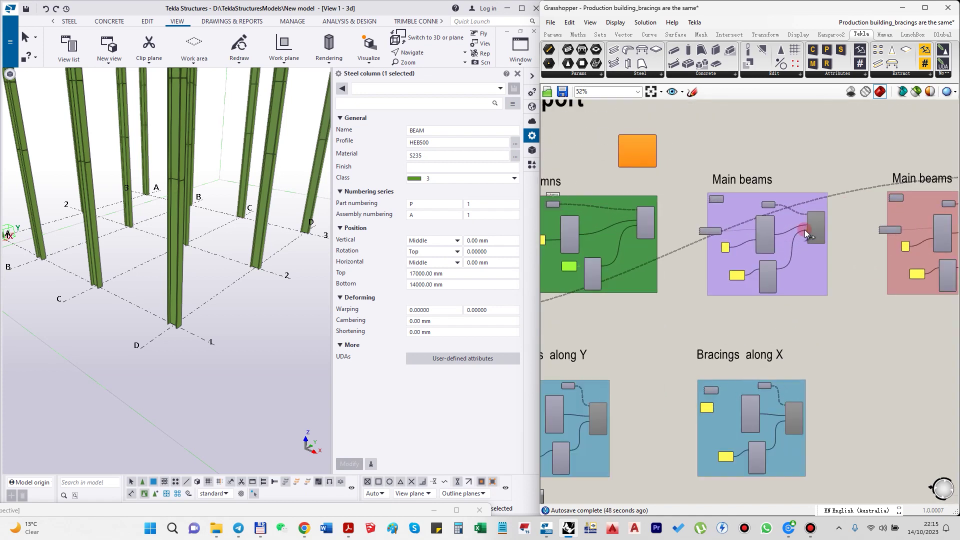
pyautogui.scroll(-3, 800, 230)
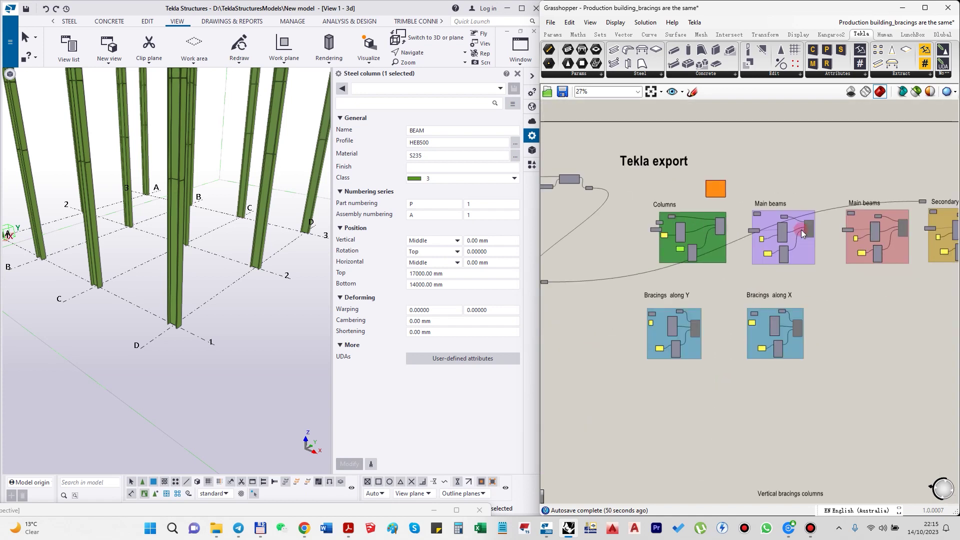
pyautogui.scroll(-4, 801, 229)
pyautogui.moveTo(700, 230); pyautogui.dragTo(851, 230, button='right')
pyautogui.moveTo(570, 230); pyautogui.dragTo(759, 227, button='right')
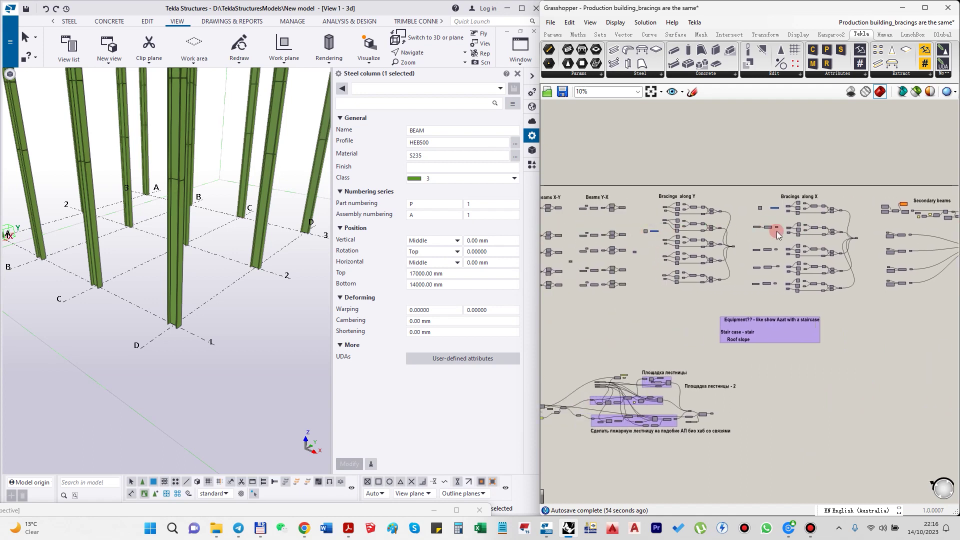
pyautogui.moveTo(857, 221); pyautogui.dragTo(725, 210, button='right')
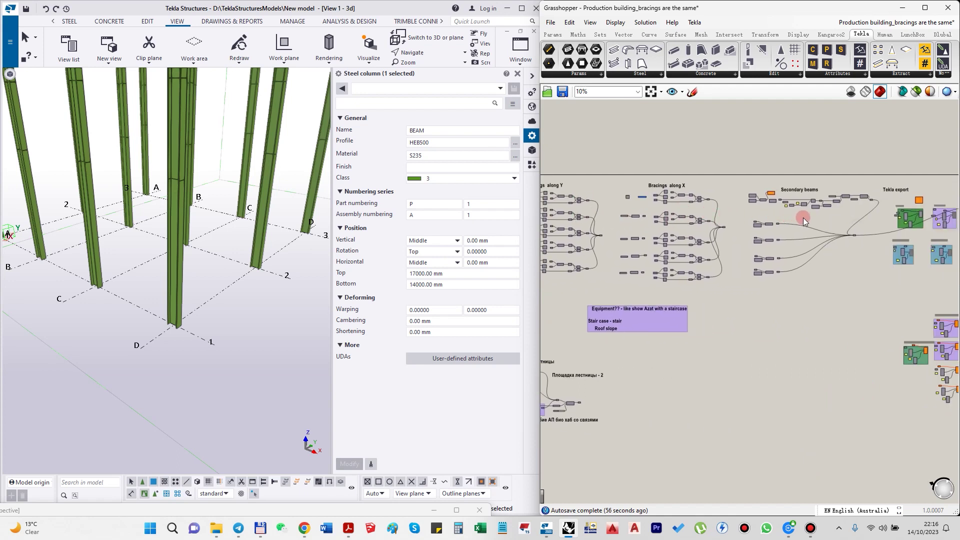
pyautogui.scroll(3, 803, 220)
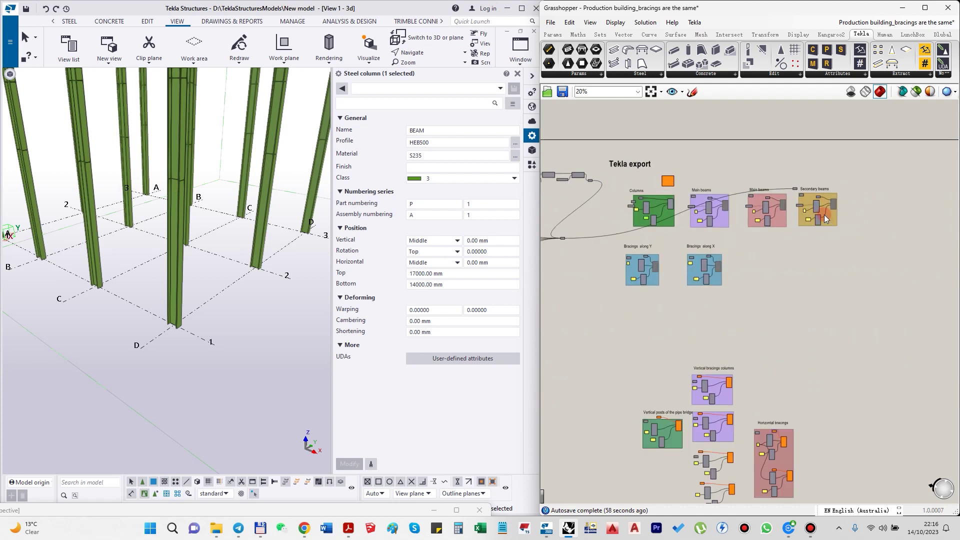
pyautogui.scroll(1, 824, 215)
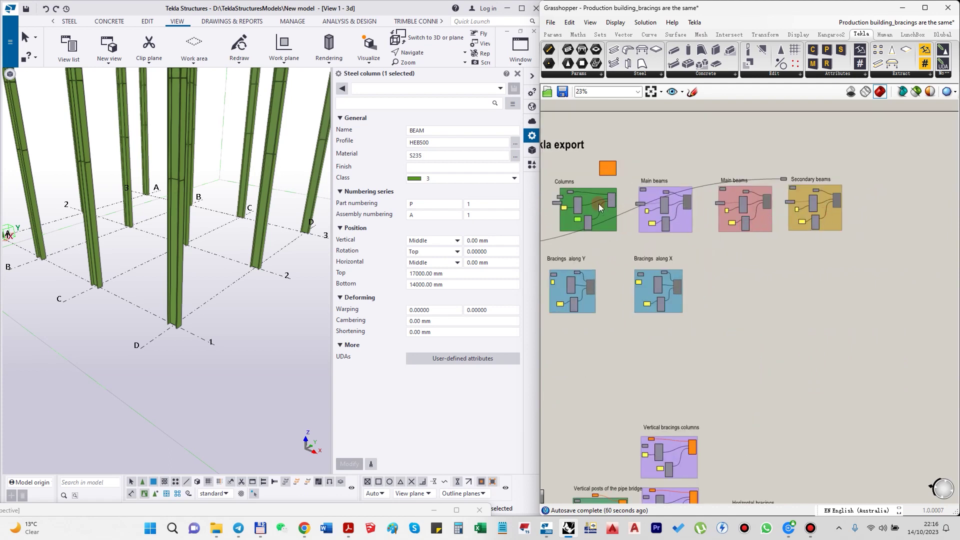
pyautogui.scroll(6, 598, 203)
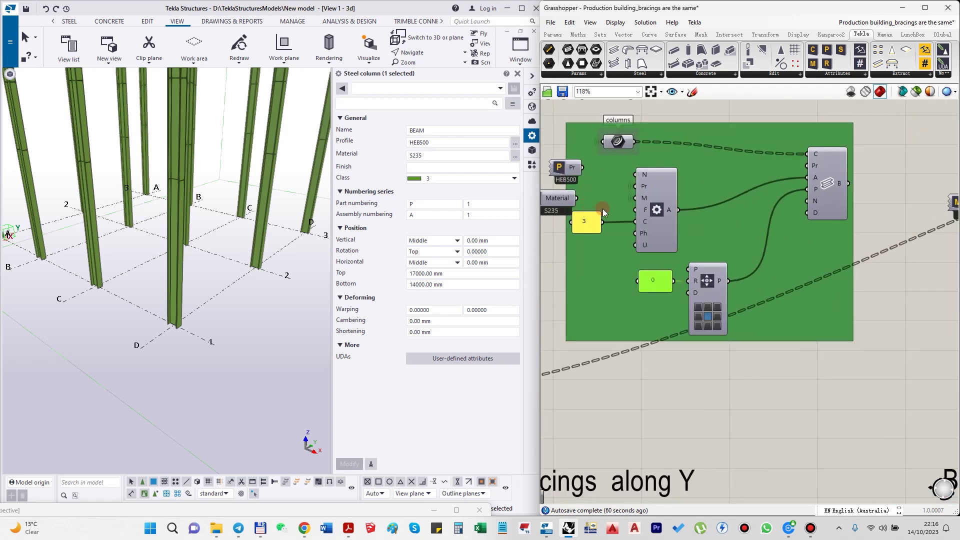